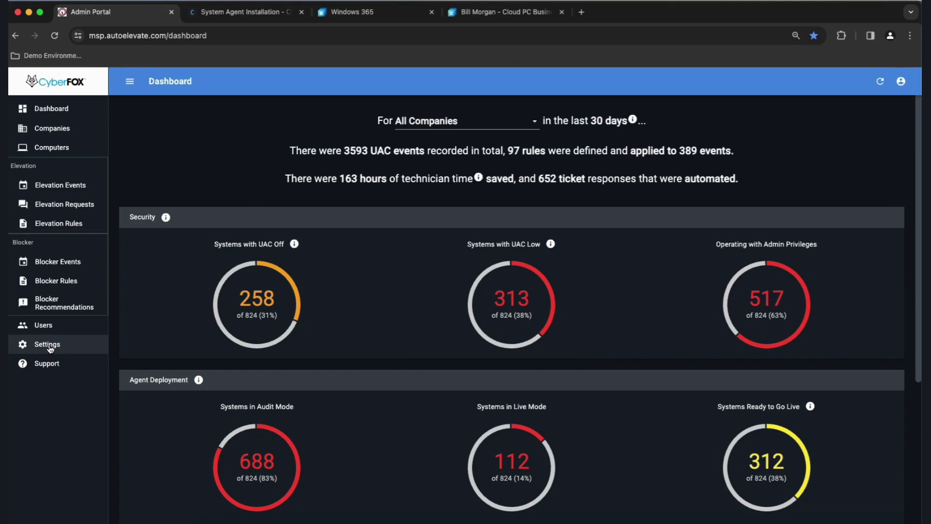
View the agent MSI and license key options in Settings and the manual installation section of the System Agent Installation article.
left_click(49, 348)
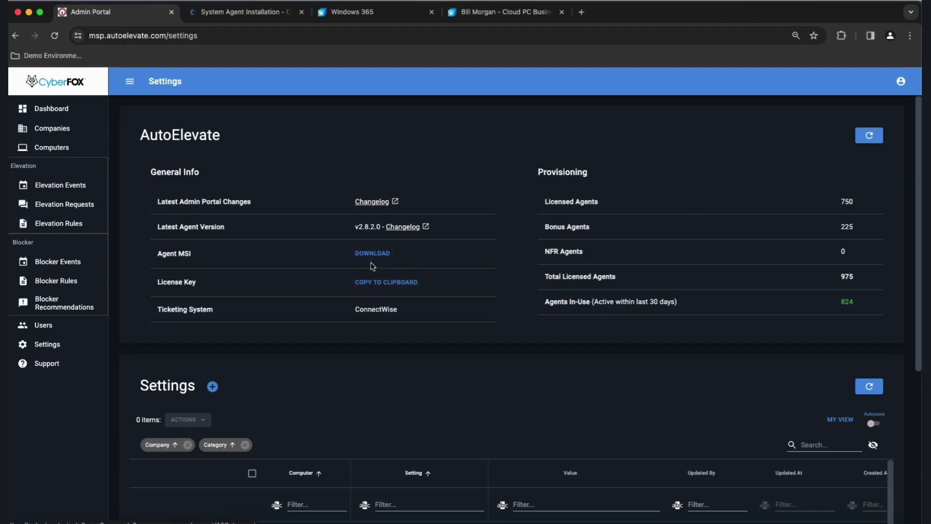
left_click(248, 14)
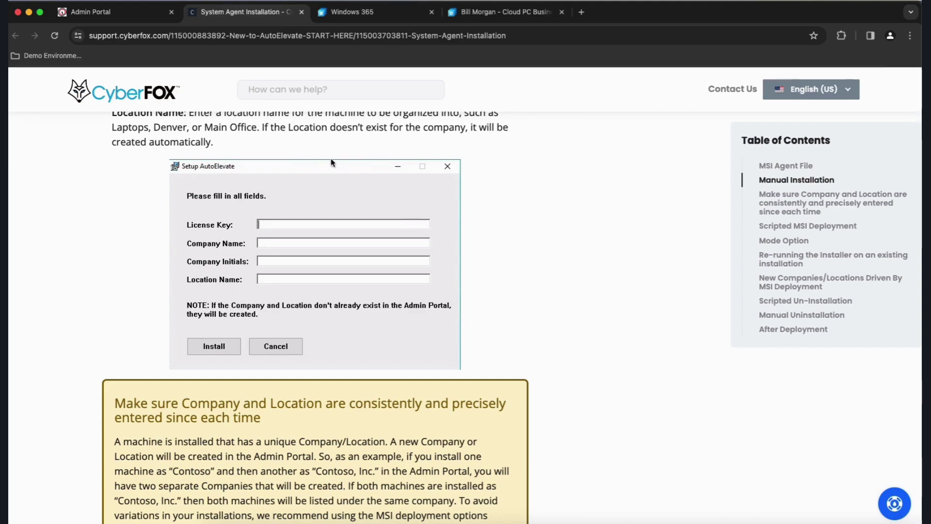
left_click(126, 13)
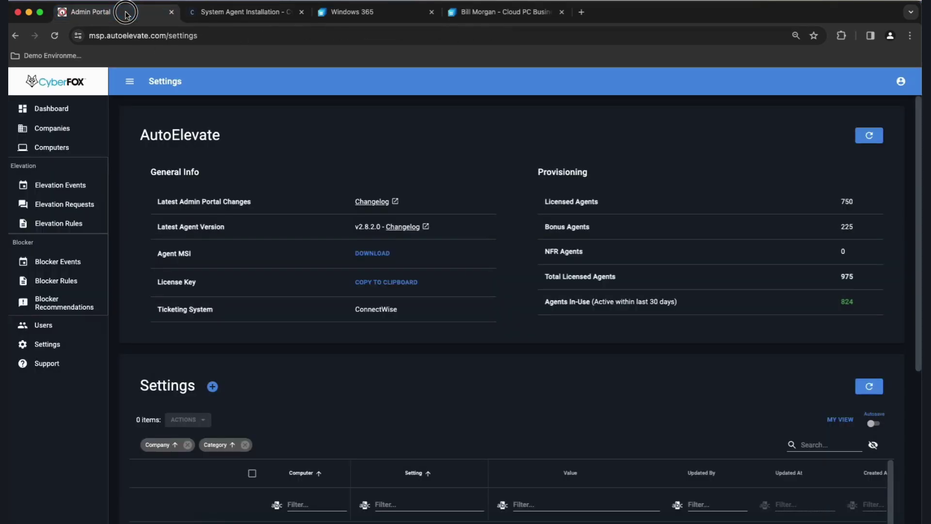
Open the Computers list and examine the UAC columns for the computer under Bilbo Baggins Bait Shop.
left_click(56, 150)
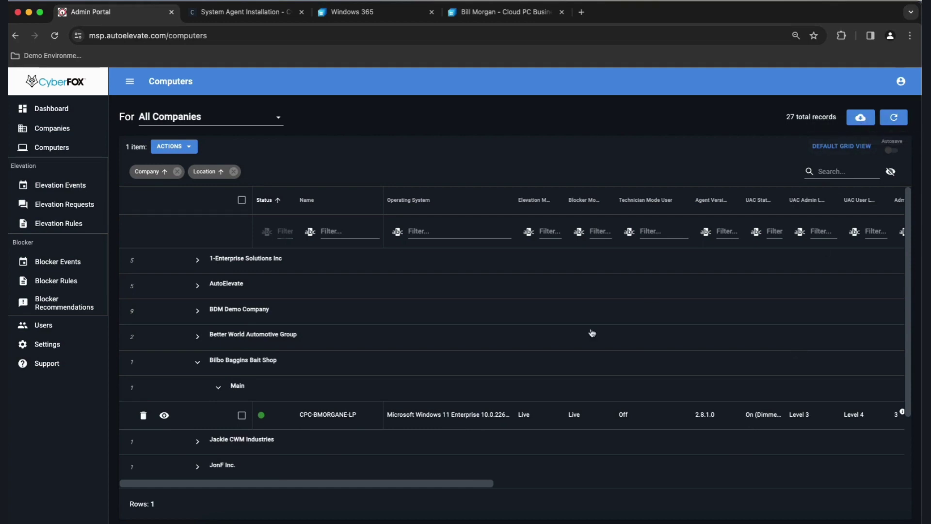
left_click_drag(481, 486, 637, 487)
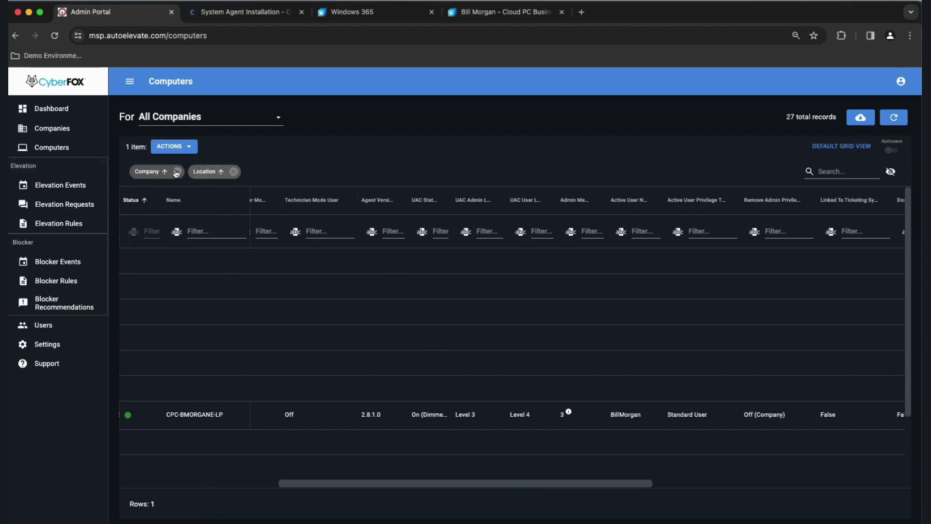
mouse_move(301, 199)
left_mouse_down()
mouse_move(299, 163)
mouse_move(310, 198)
left_mouse_up()
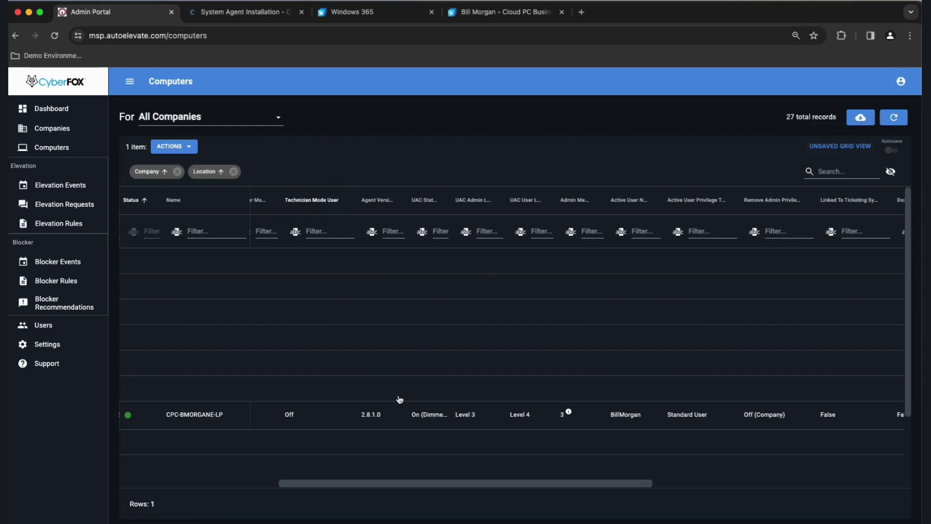
left_click_drag(412, 417, 539, 420)
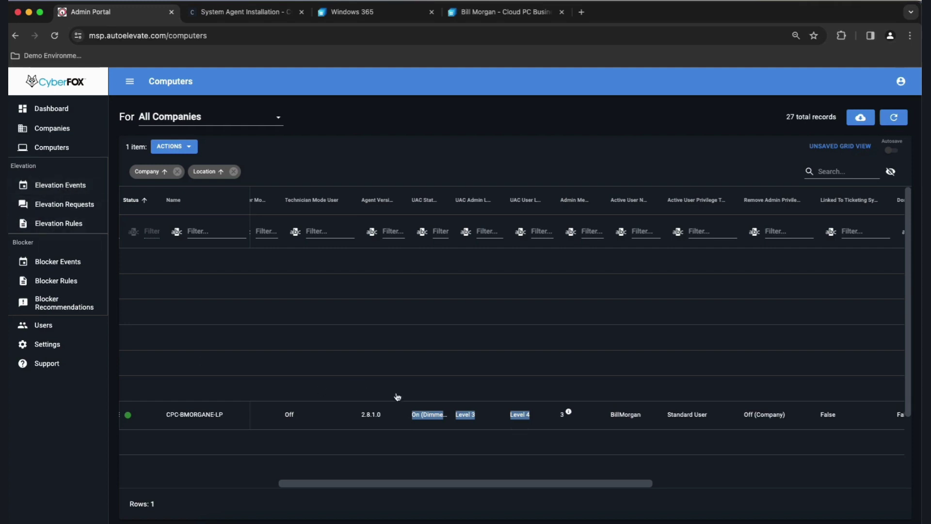
left_click(459, 423)
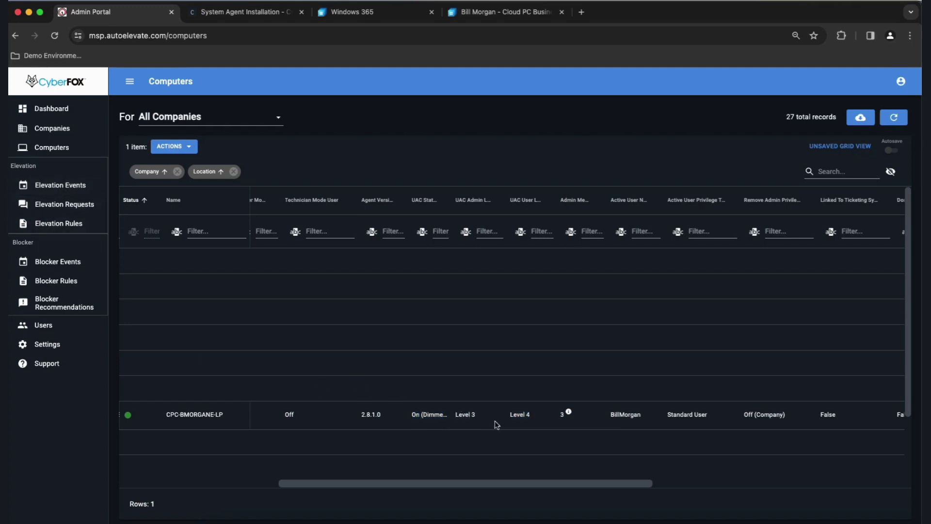
Widen the UAC Admin Level and UAC Status columns and inspect which users are admin members on the Bilbo Baggins Bait Shop computer.
left_click_drag(494, 201, 541, 201)
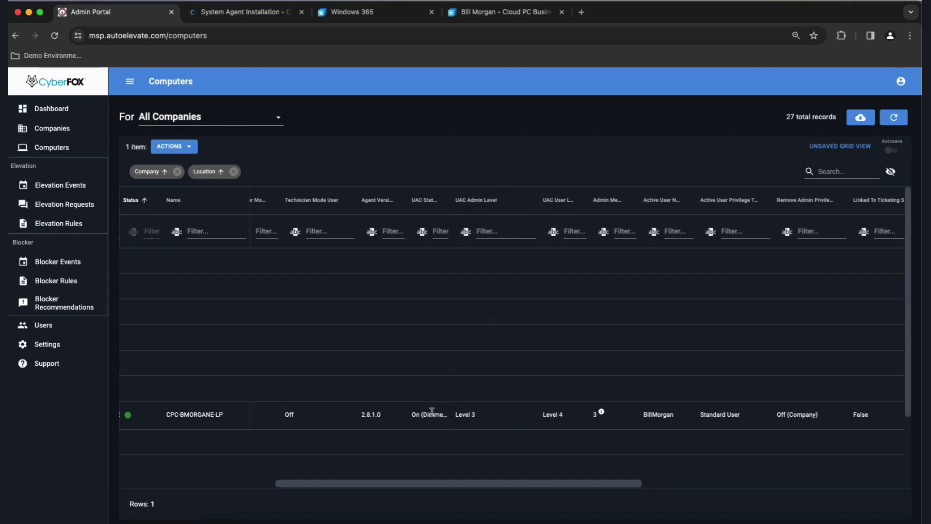
left_click_drag(453, 194, 482, 196)
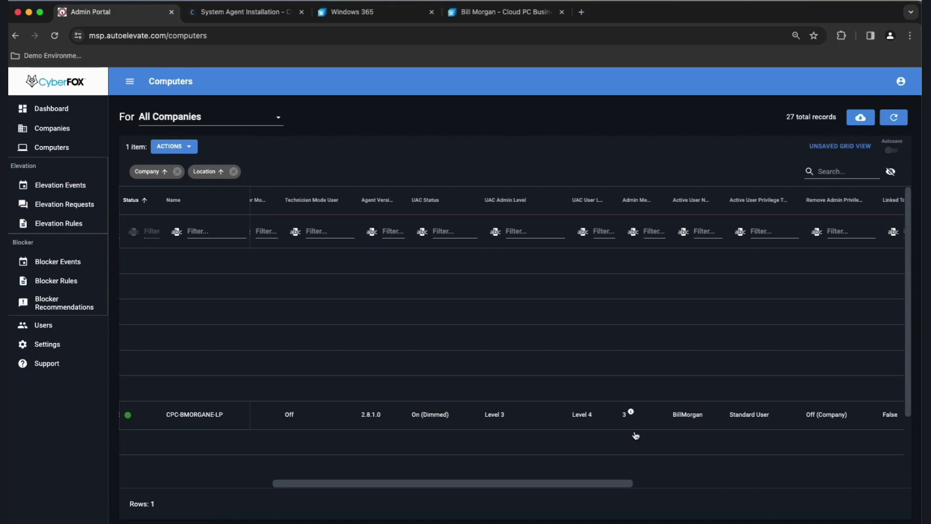
mouse_move(632, 414)
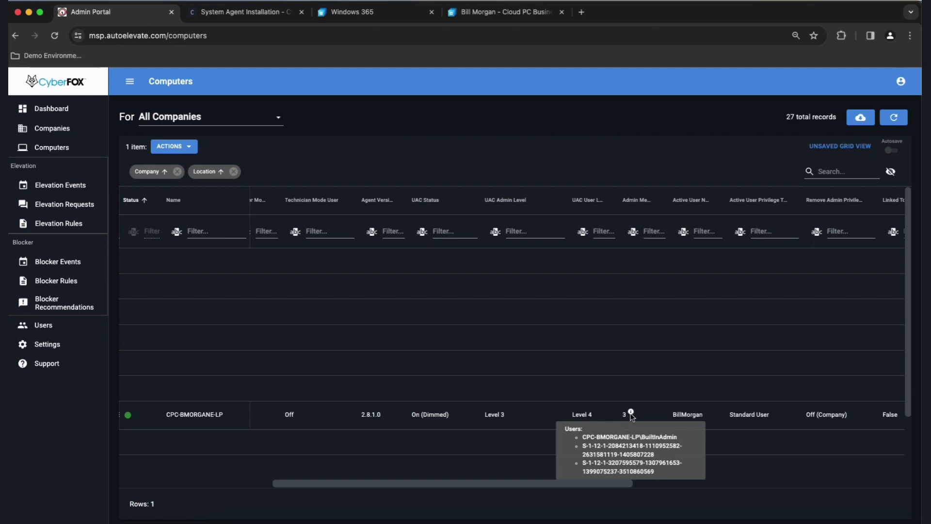
left_click_drag(351, 485, 168, 485)
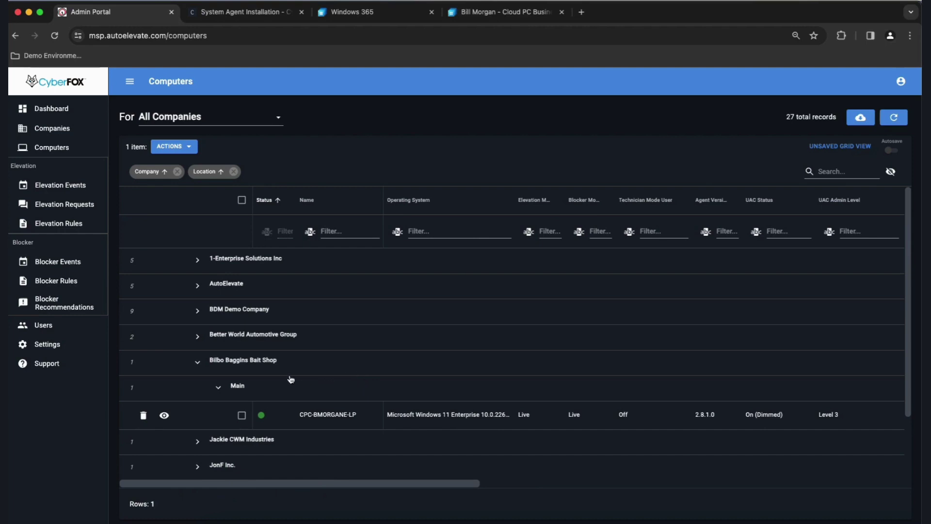
Select the Bilbo Baggins Bait Shop computer and review the management, elevation, blocker, technician mode and UAC actions available for it.
left_click(242, 415)
left_click(186, 148)
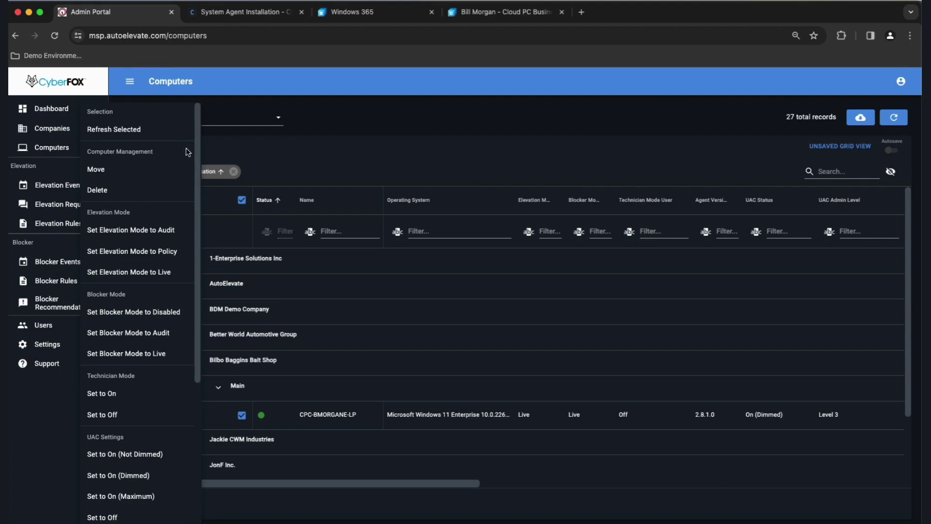
key("ctrl+Up")
left_click(179, 228)
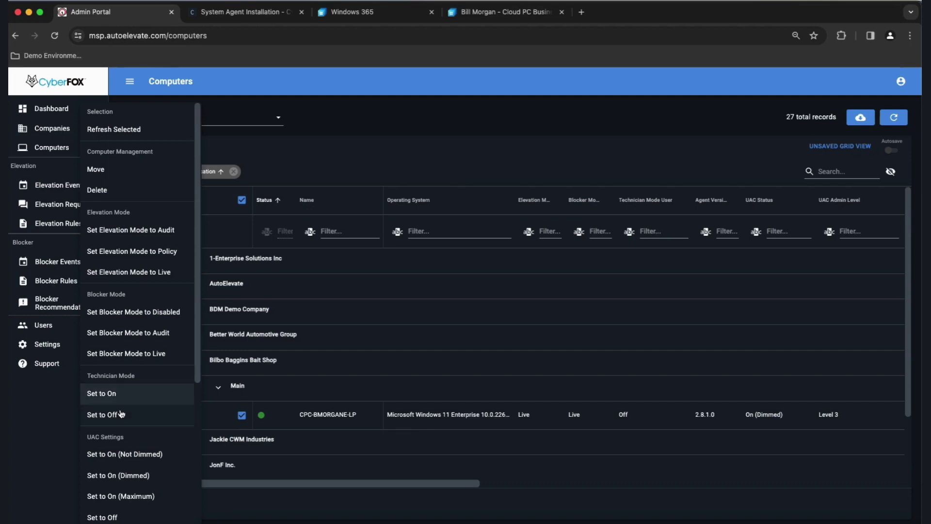
left_click(352, 272)
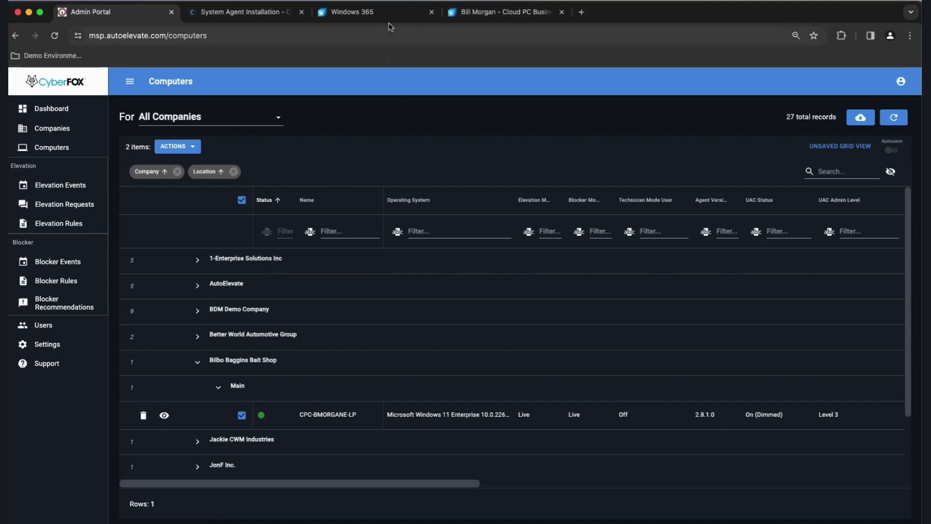
Switch to the Windows 365 cloud PC and run Microsoft Edge as administrator.
left_click(485, 12)
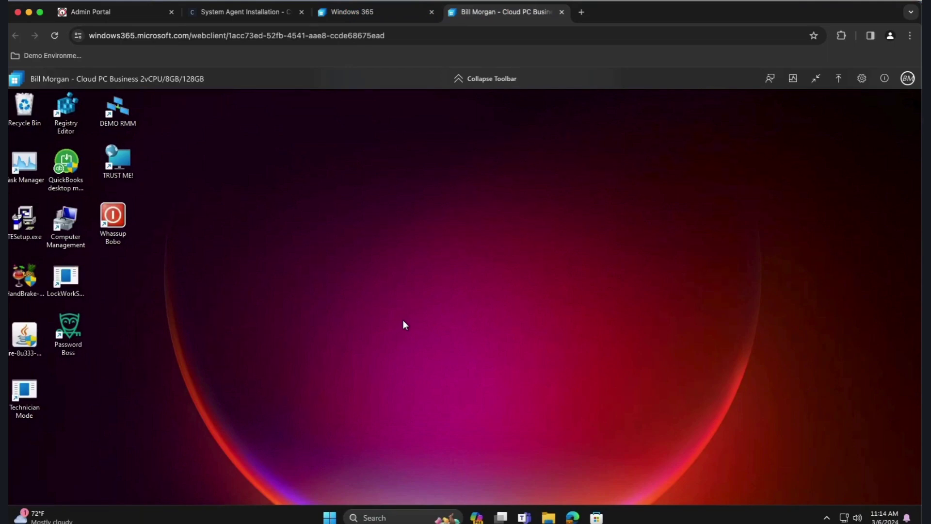
right_click(576, 519)
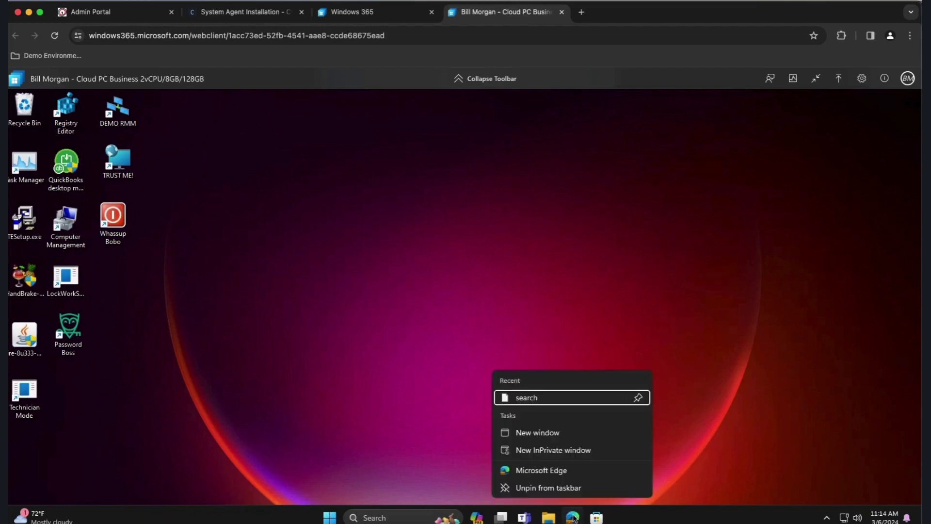
right_click(554, 469)
left_click(598, 420)
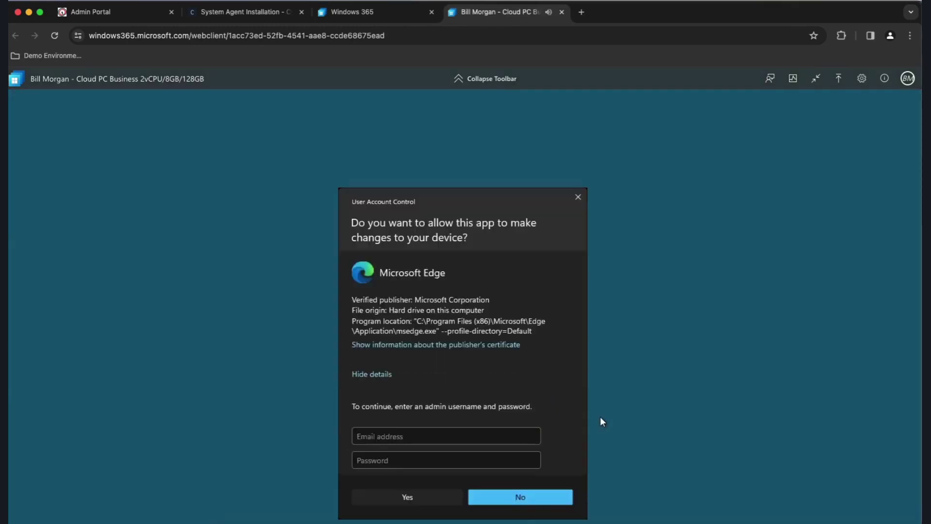
Decline the User Account Control prompt and the CyberFOX admin access request for Microsoft Edge.
left_click(523, 498)
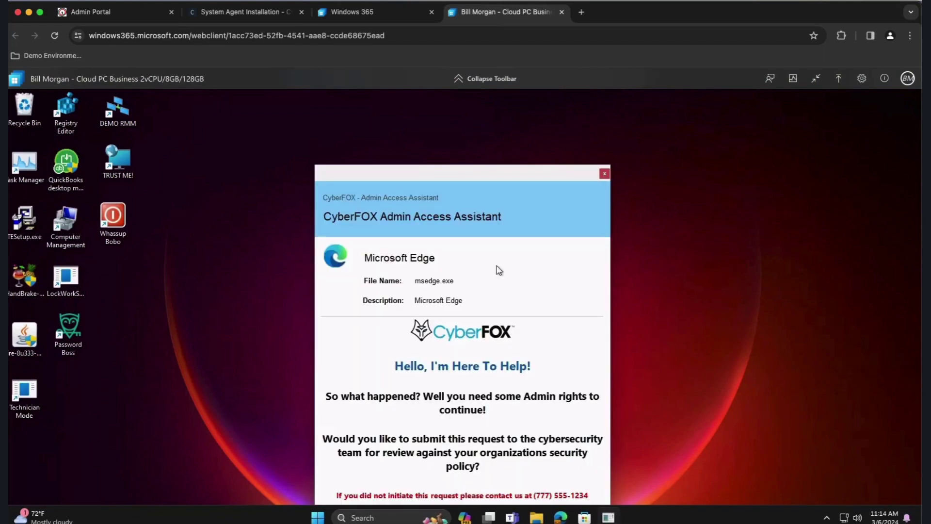
left_click_drag(461, 179, 460, 102)
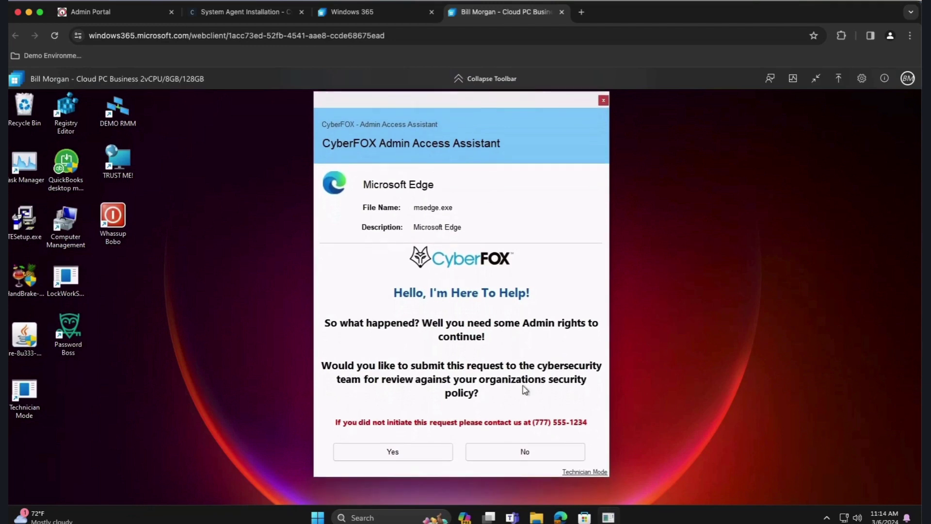
left_click(529, 455)
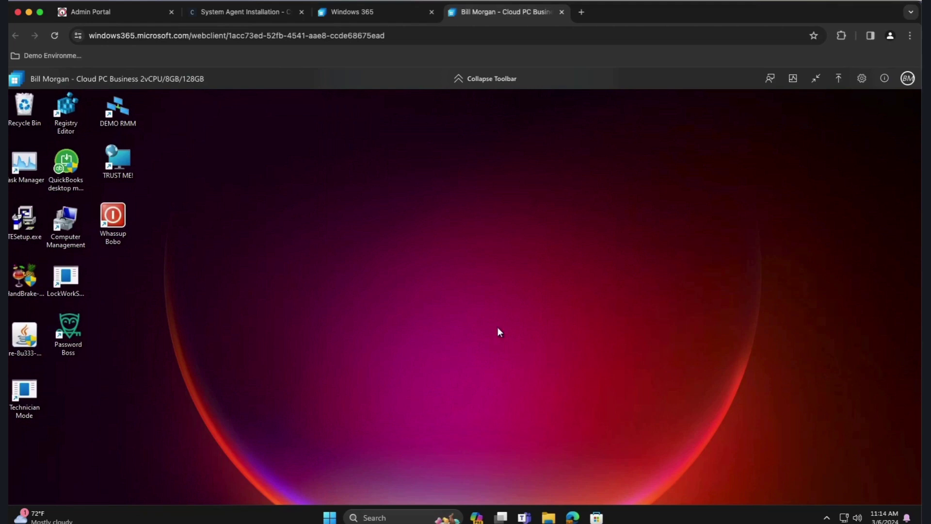
Open Elevation Events in the Admin Portal, remove the Technician Mode User grouping and locate the Bilbo Baggins Bait Shop event for Microsoft Edge.
left_click(116, 12)
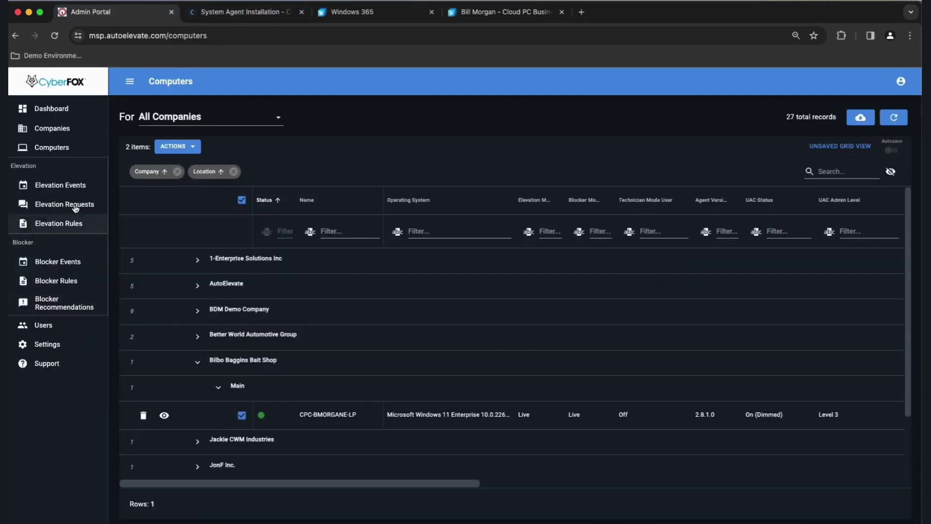
left_click(68, 193)
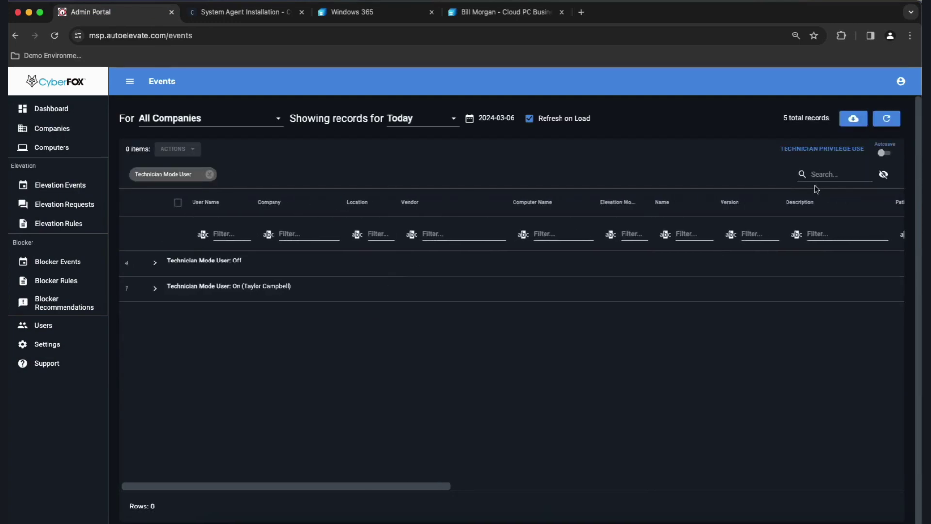
left_click(209, 174)
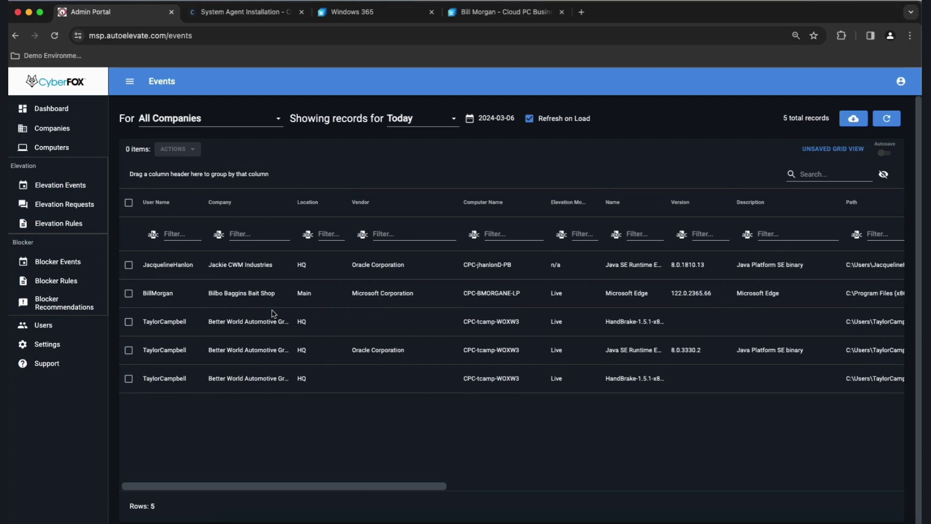
left_click_drag(209, 294, 275, 295)
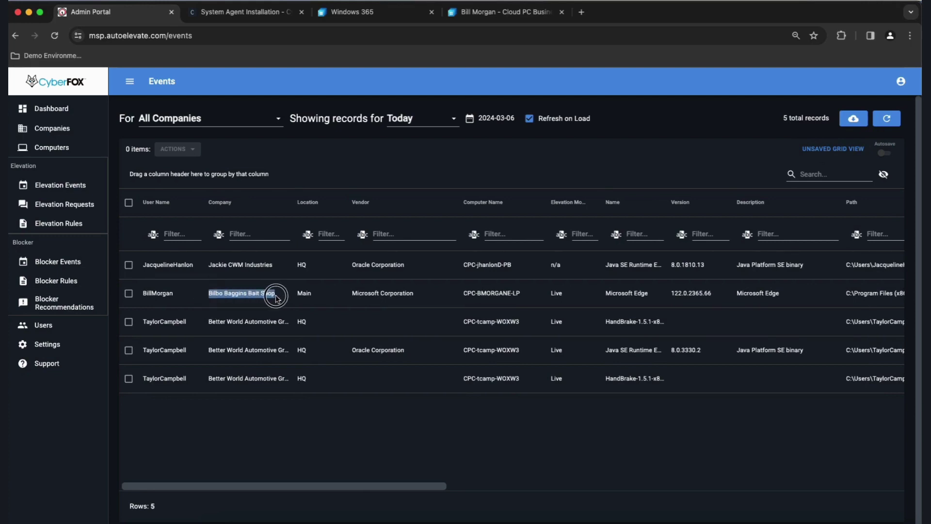
left_click_drag(605, 295, 654, 298)
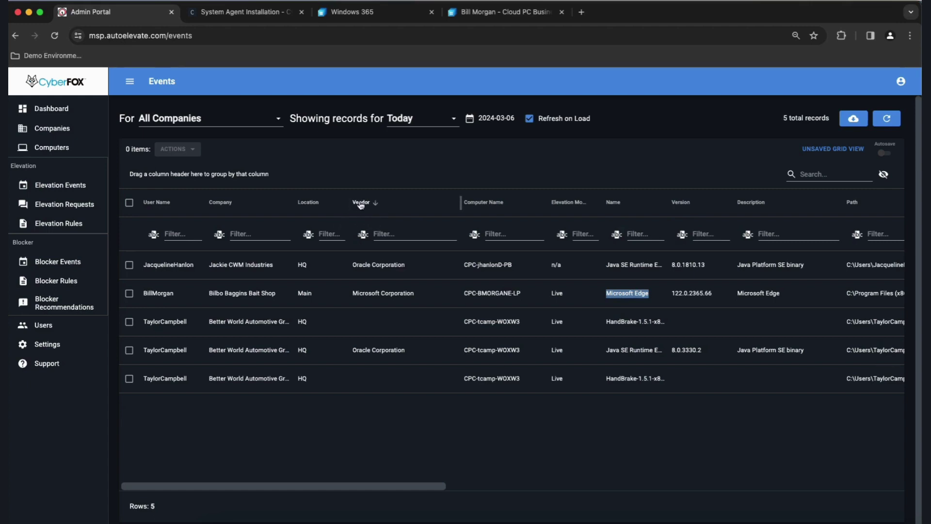
Group the elevation events by Vendor and, within it, by Name.
left_click_drag(362, 204, 152, 175)
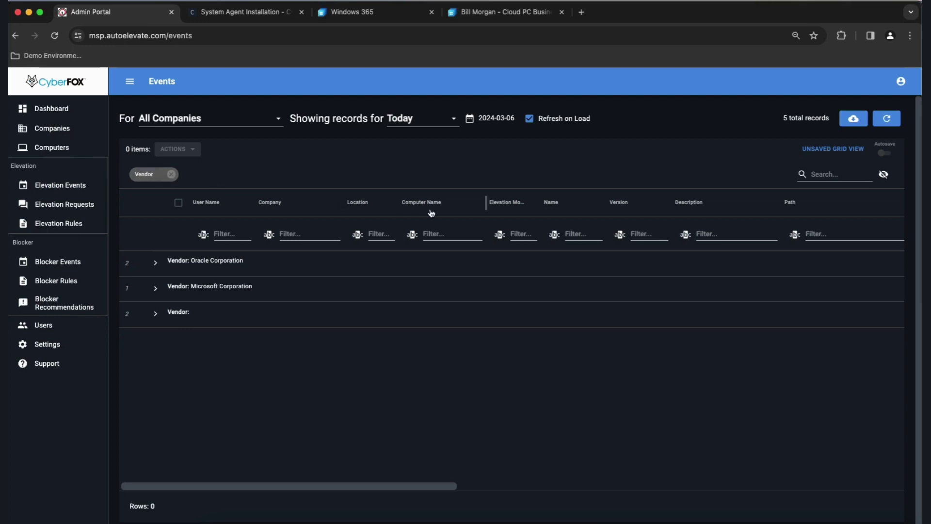
left_click_drag(552, 211, 209, 175)
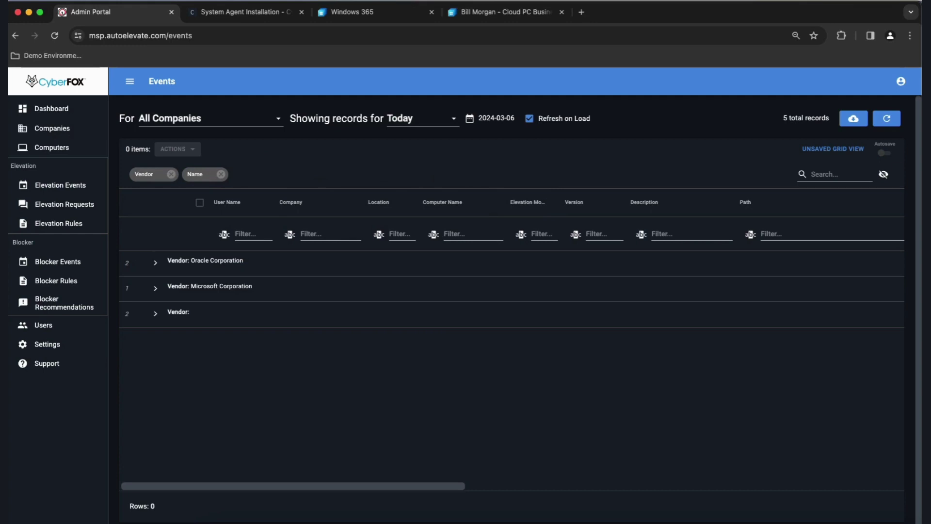
left_click(832, 153)
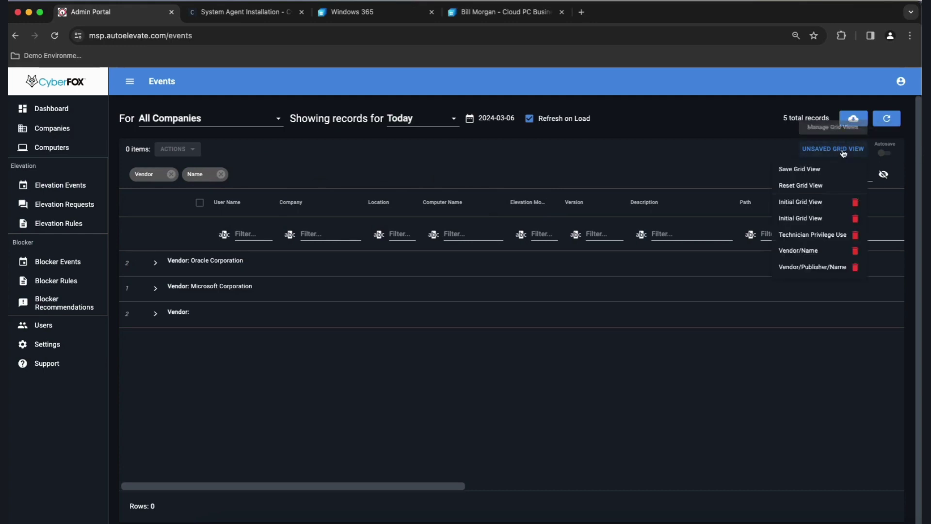
left_click(799, 170)
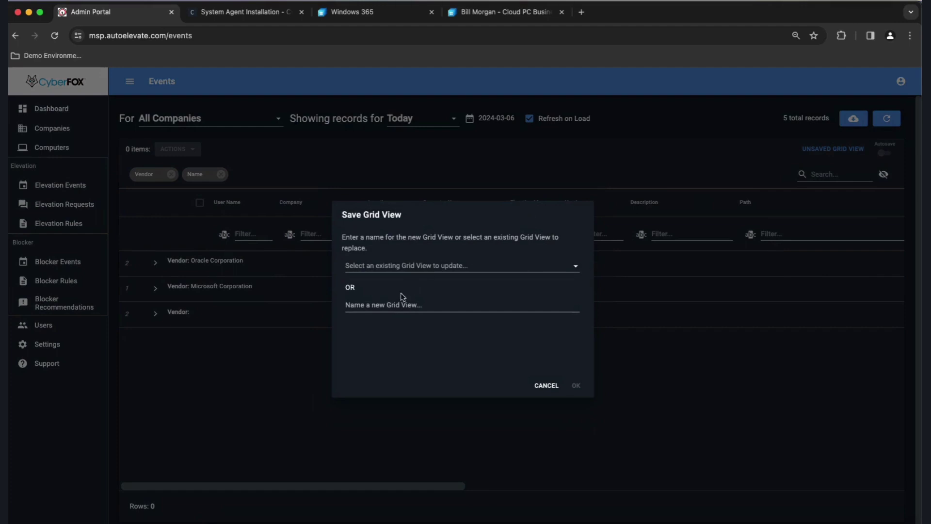
left_click(383, 303)
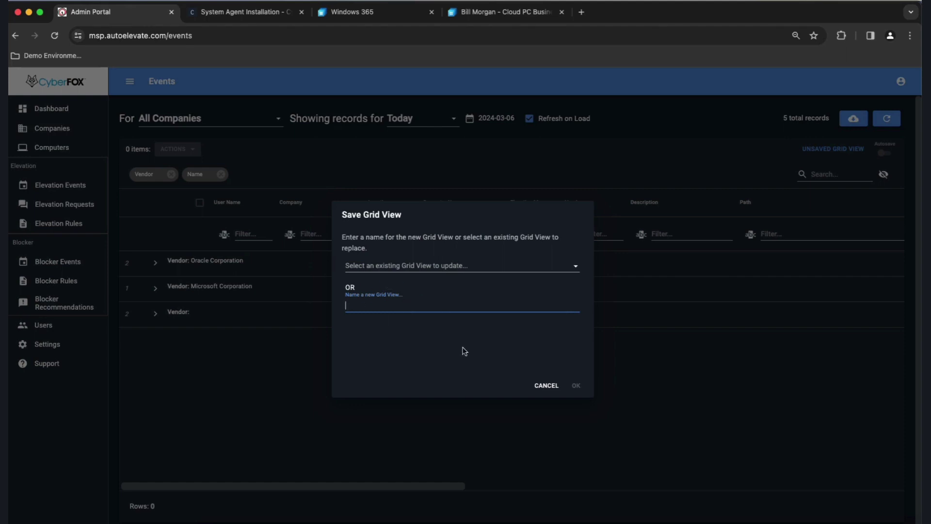
left_click(547, 388)
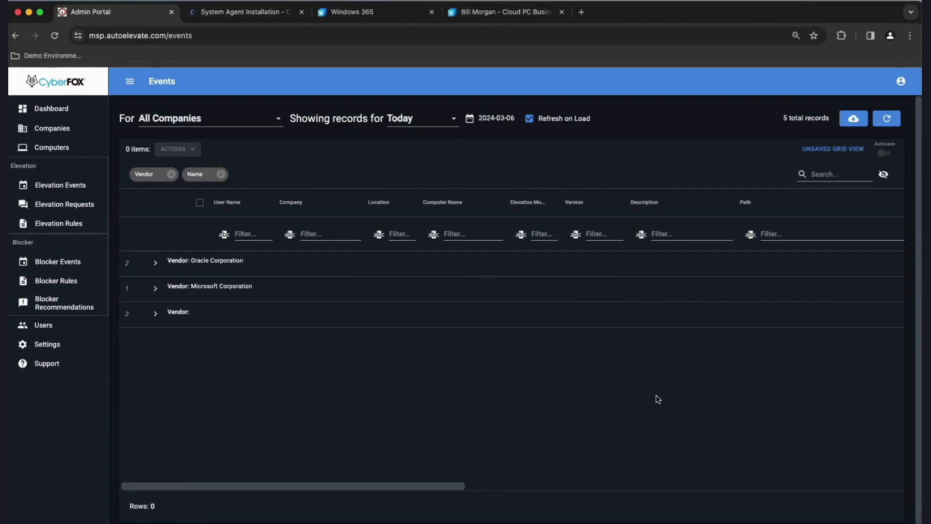
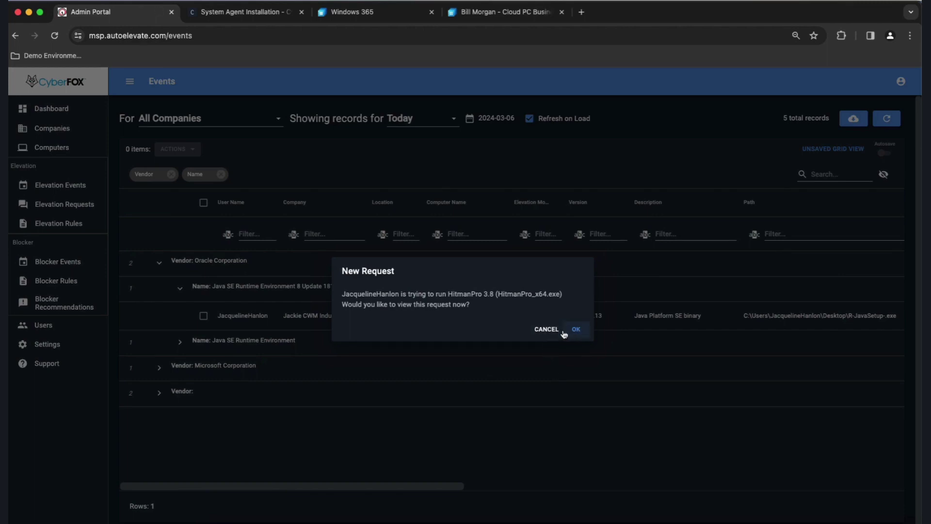
Dismiss the new request notice and examine the path, outcome and publisher columns of the Java SE Runtime Environment 8 Update 181 event.
left_click(561, 330)
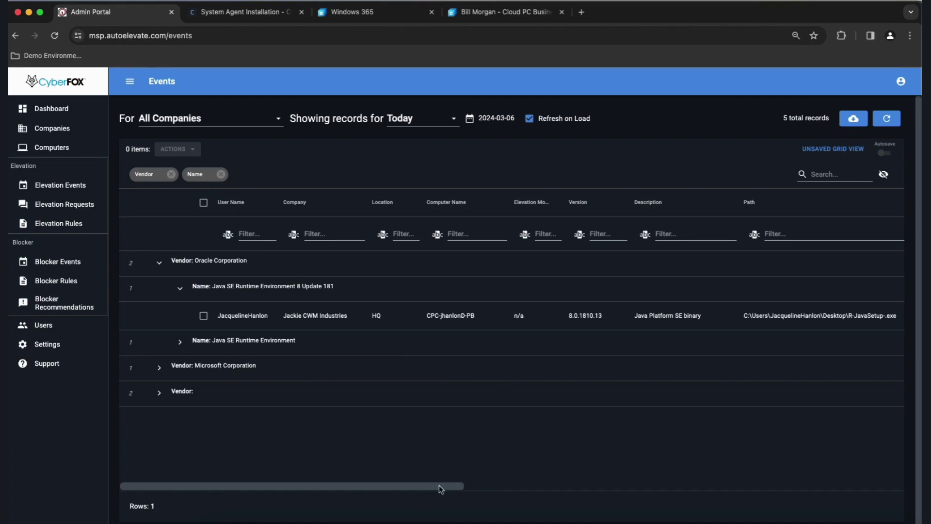
left_click_drag(440, 486, 619, 485)
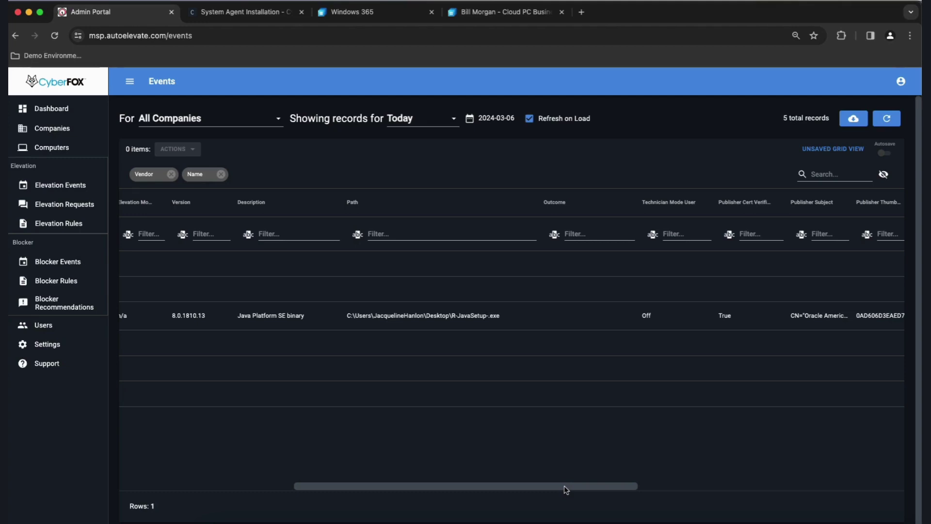
Add Publisher Thumbprint as a grouping level between Vendor and Name in the elevation events.
left_click_drag(564, 485, 361, 490)
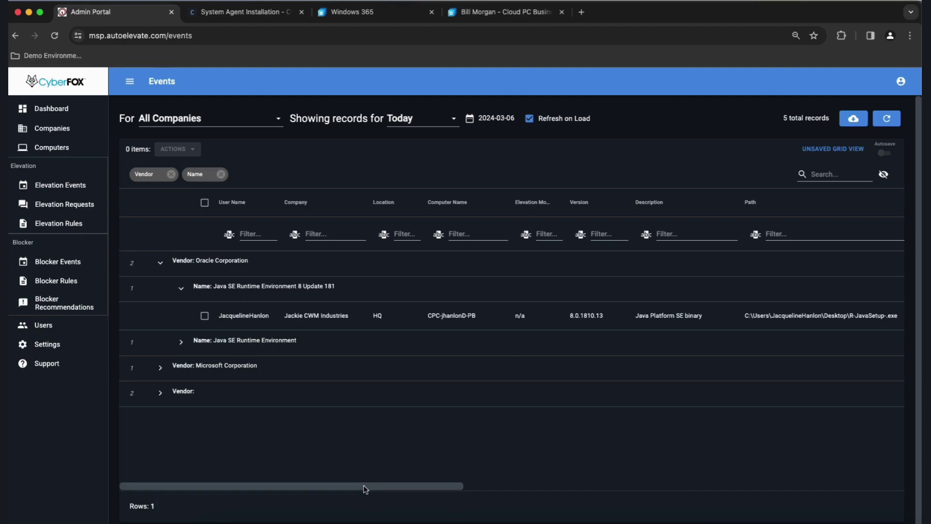
scroll(366, 489, "right", 2)
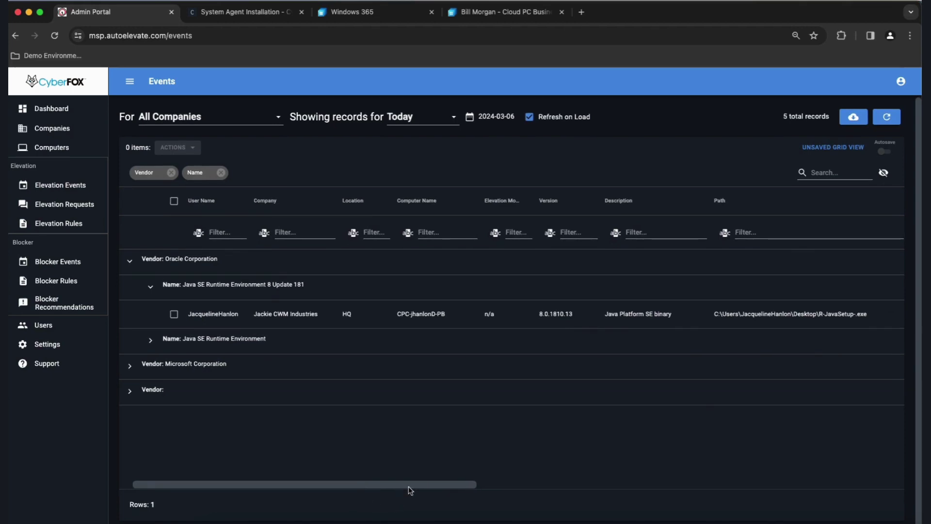
scroll(456, 479, "left", 1)
left_click_drag(450, 485, 800, 491)
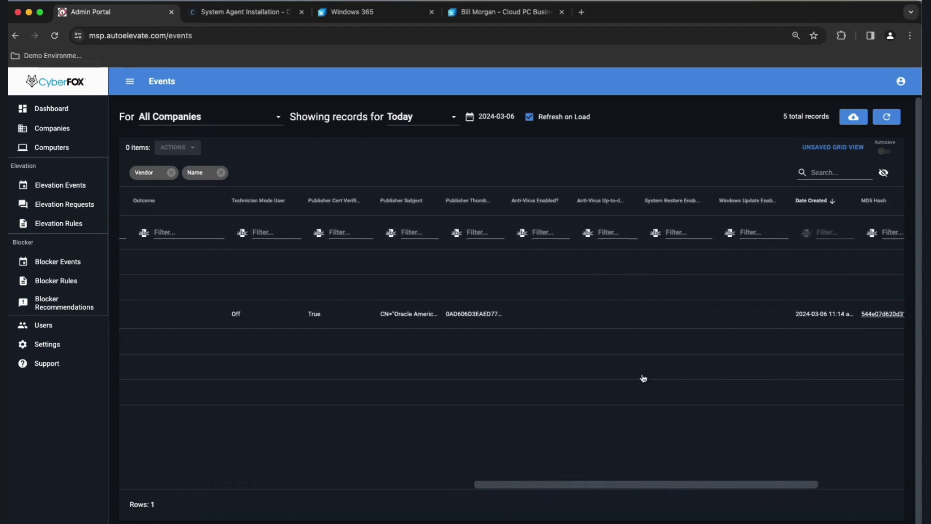
left_click(470, 204)
left_click_drag(470, 203, 225, 173)
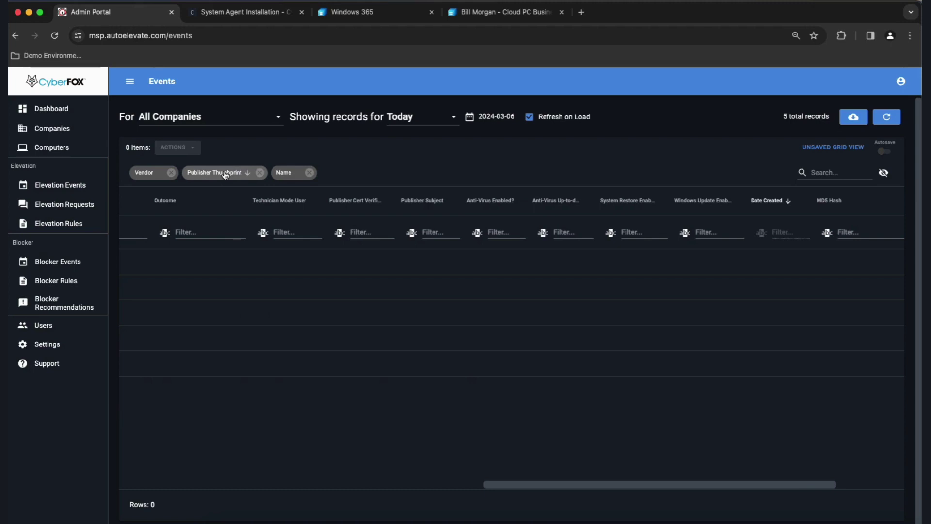
left_click_drag(544, 484, 149, 476)
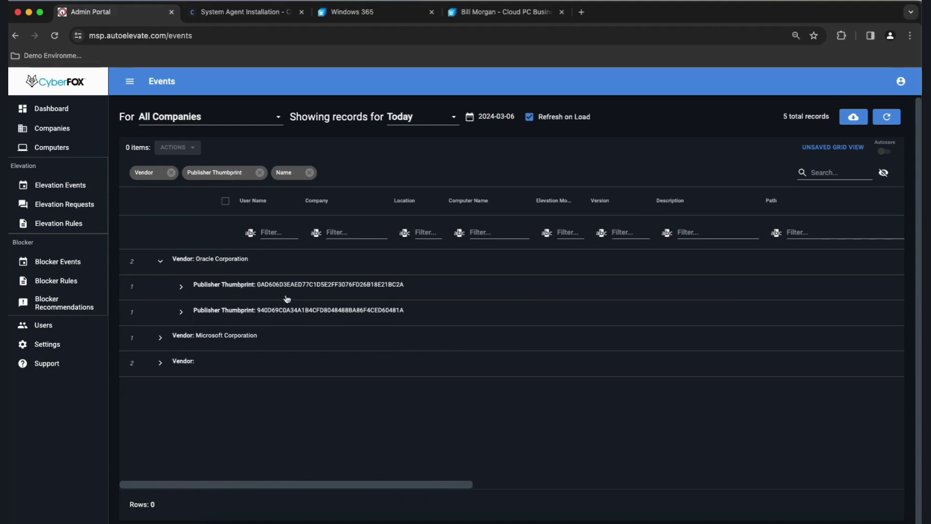
Expand both publisher thumbprint groups under Oracle Corporation and inspect the event under Java SE Runtime Environment.
left_click(181, 286)
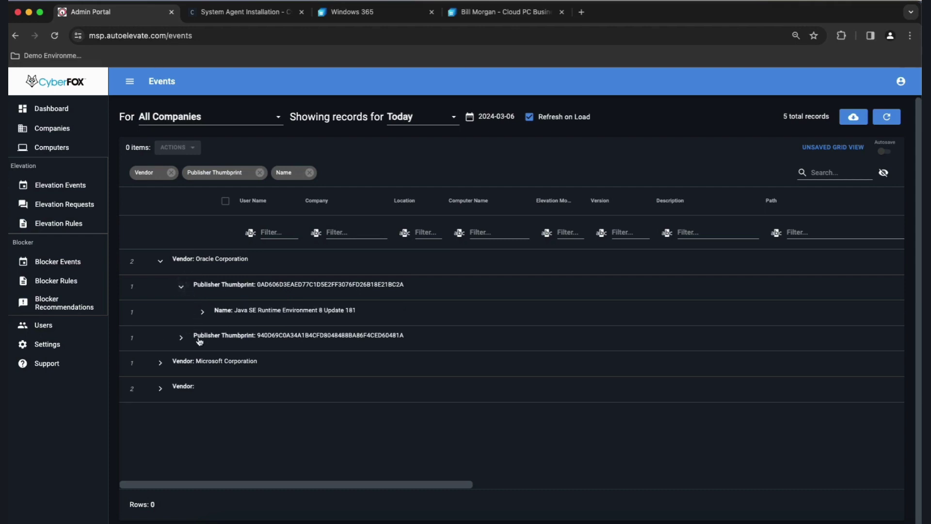
left_click(181, 340)
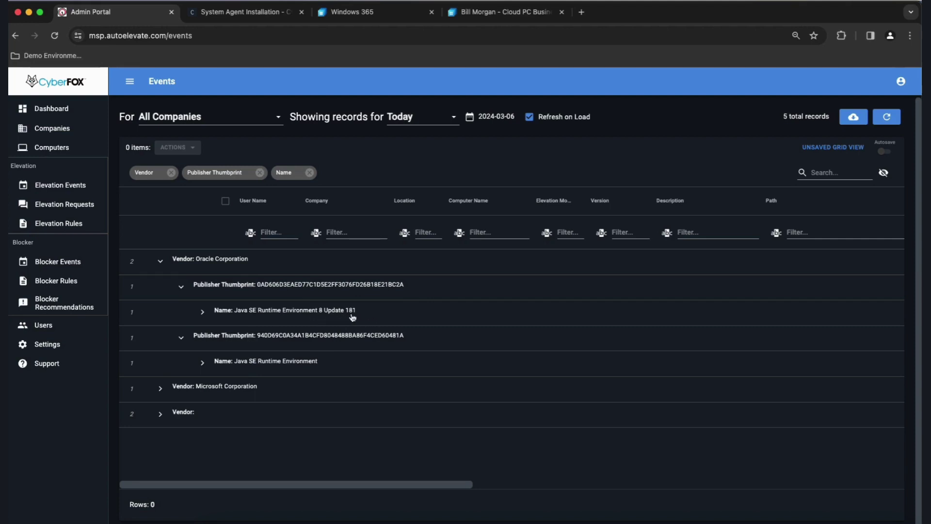
left_click(202, 362)
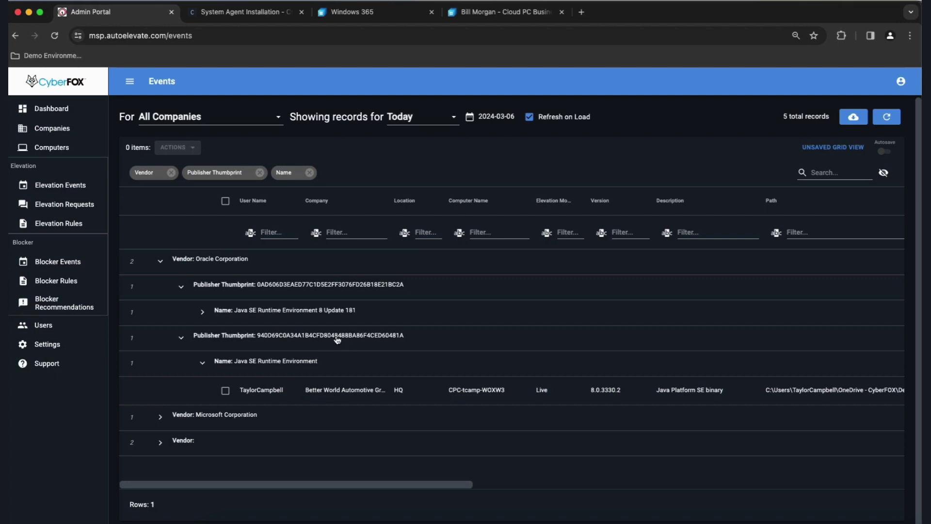
left_click(202, 363)
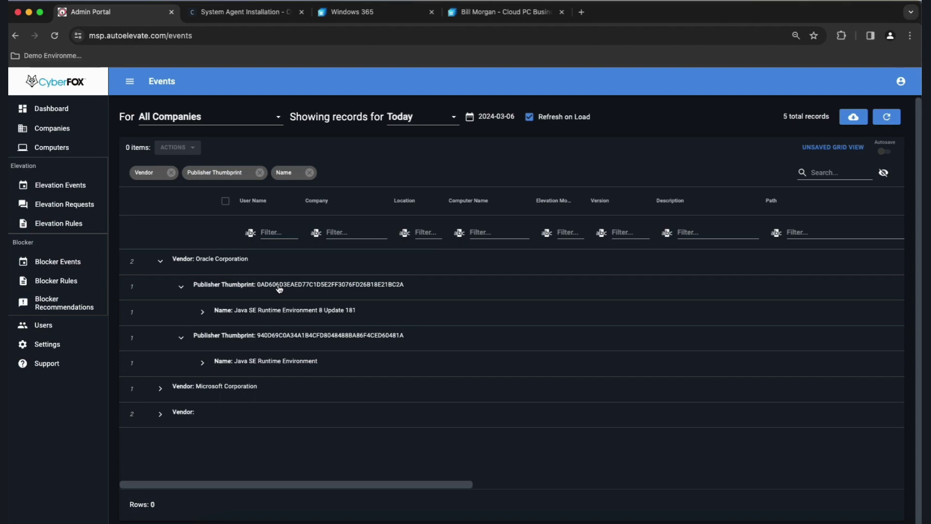
Select the Java events under both Oracle Corporation publisher thumbprints.
left_click(202, 313)
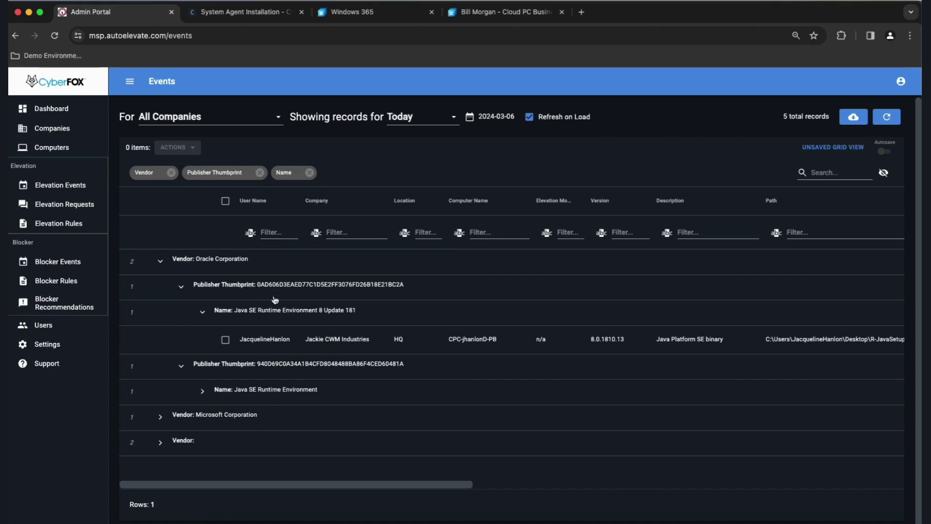
left_click(226, 340)
left_click(202, 391)
left_click(225, 418)
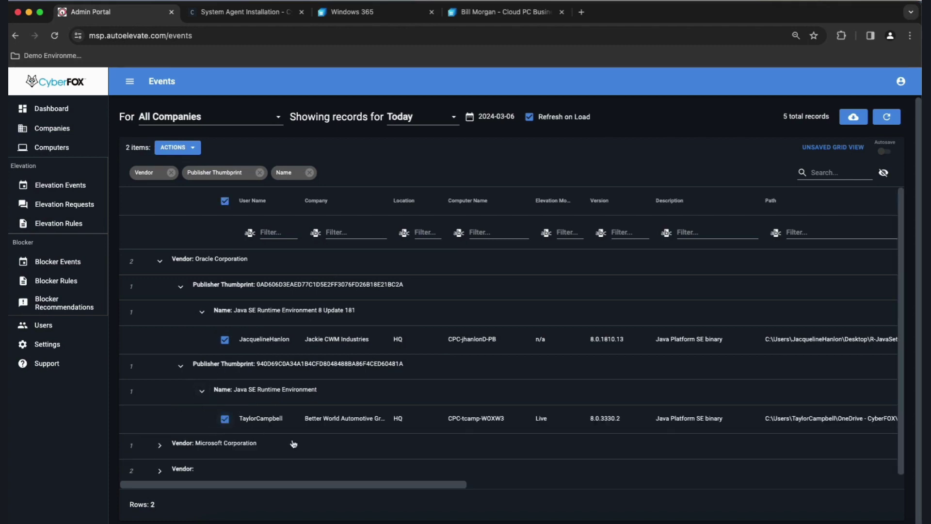
Review the options for converting the two selected events to rules, and cancel the conversion.
left_click(174, 148)
left_click(173, 155)
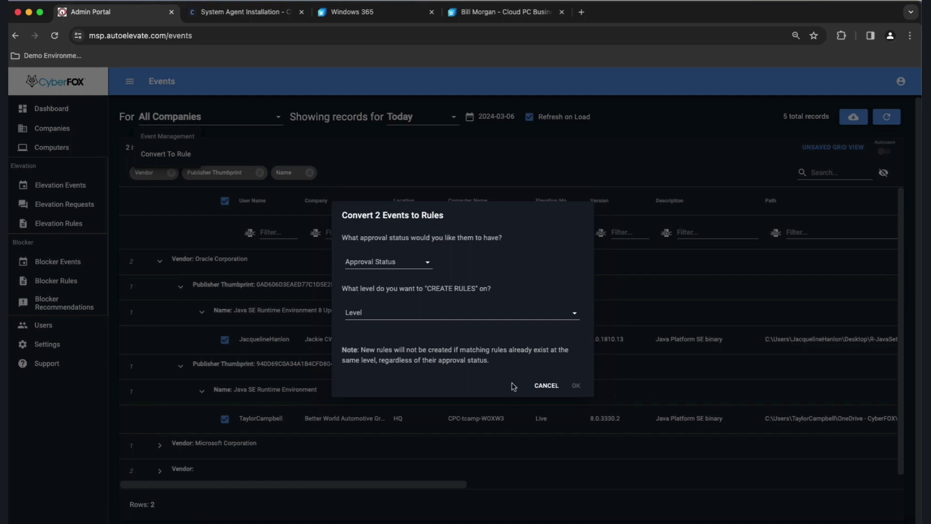
left_click(548, 386)
Deselect the Java SE Runtime Environment event and start converting only the Java SE Runtime Environment 8 Update 181 event to a rule.
left_click(228, 419)
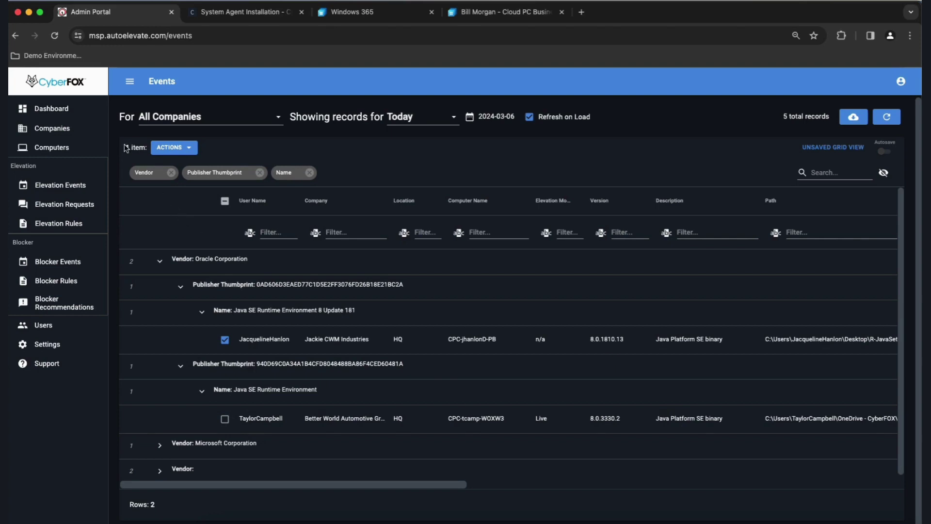
left_click(185, 148)
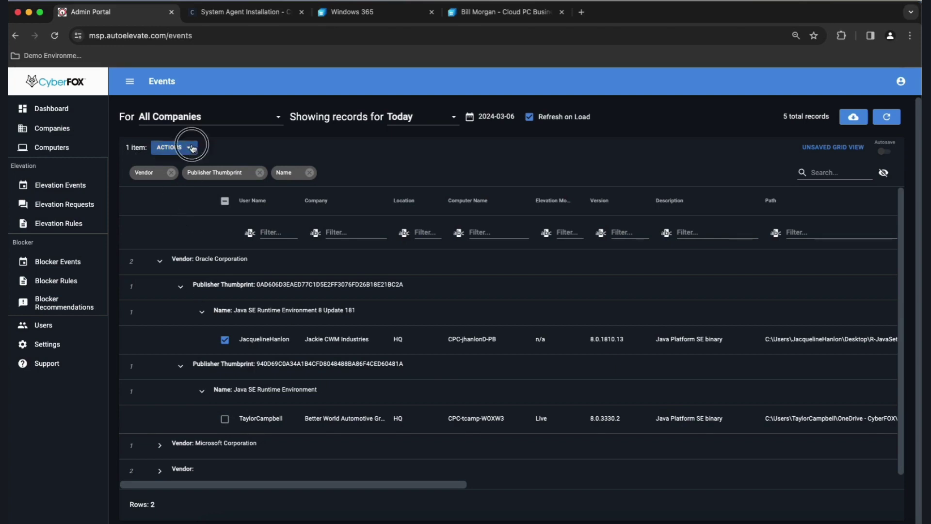
left_click(182, 154)
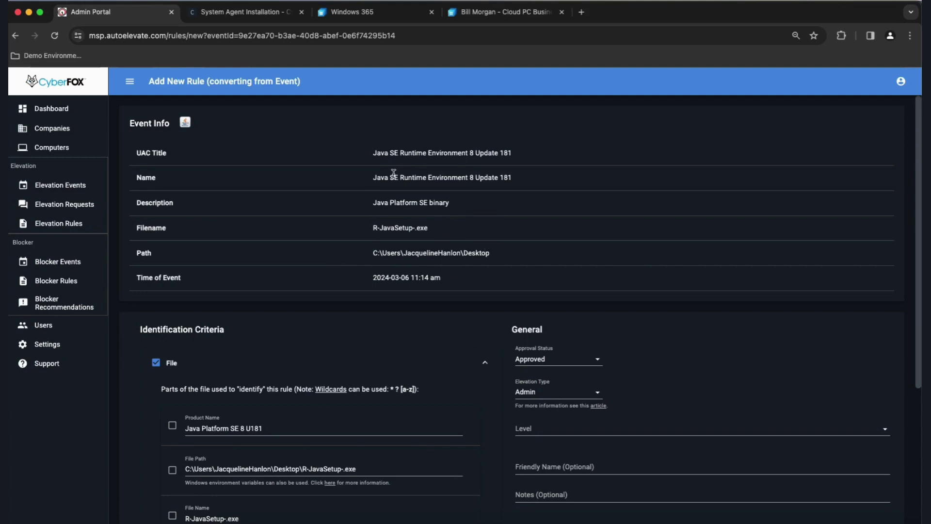
Examine the new rule's event info, file identification criteria and approval status options.
scroll(398, 366, "down", 3)
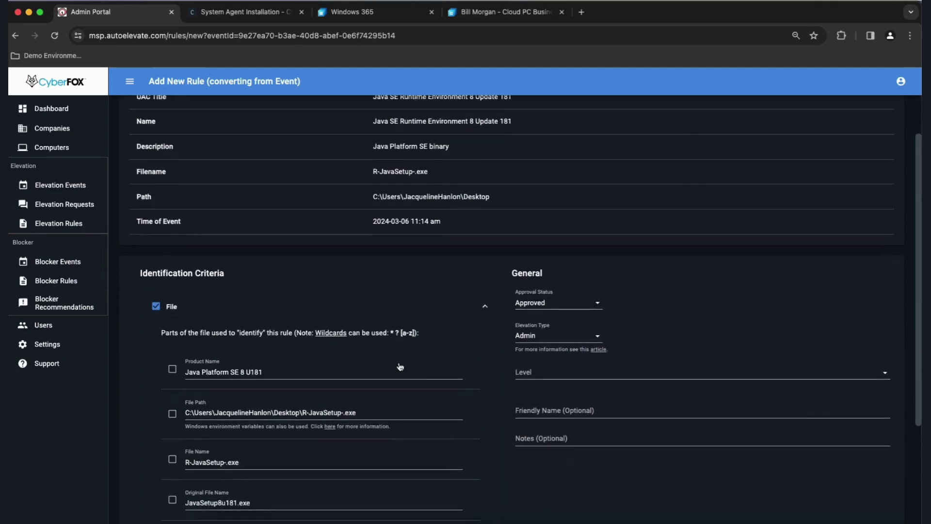
scroll(399, 362, "down", 2)
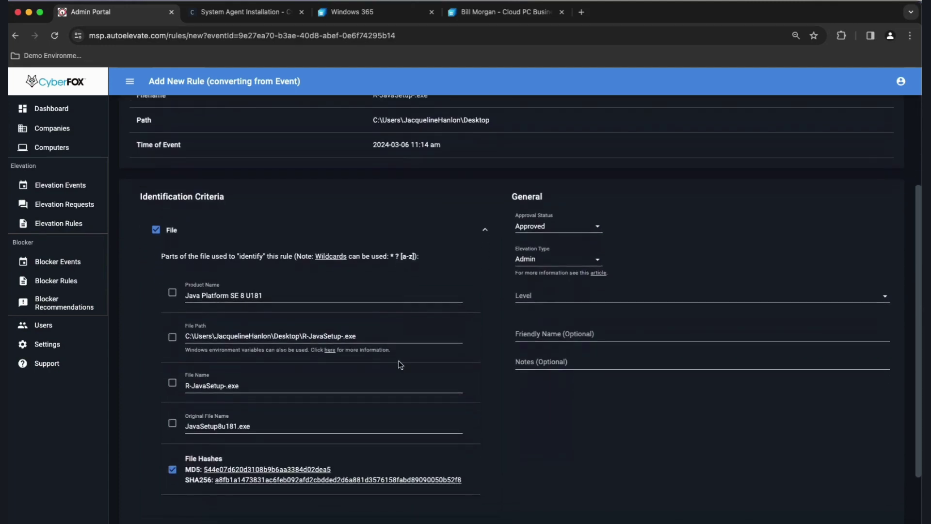
left_click(593, 231)
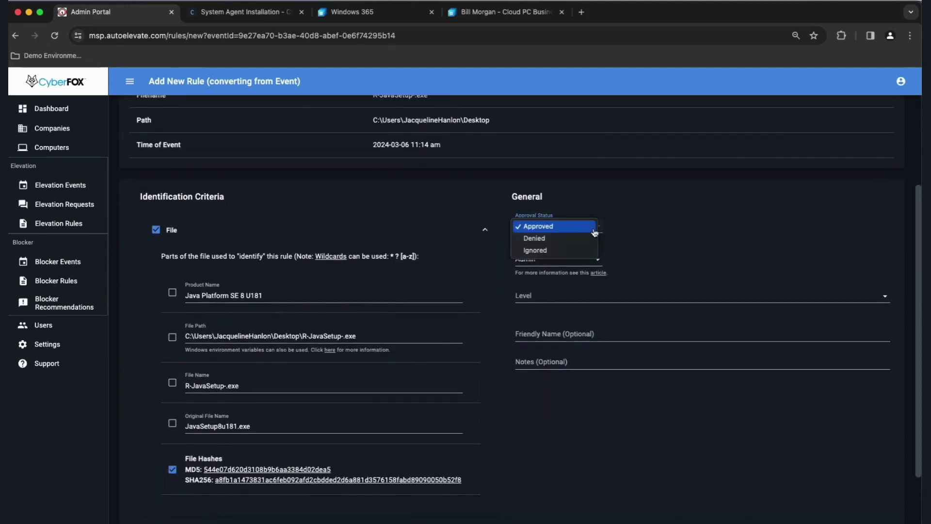
left_click(636, 225)
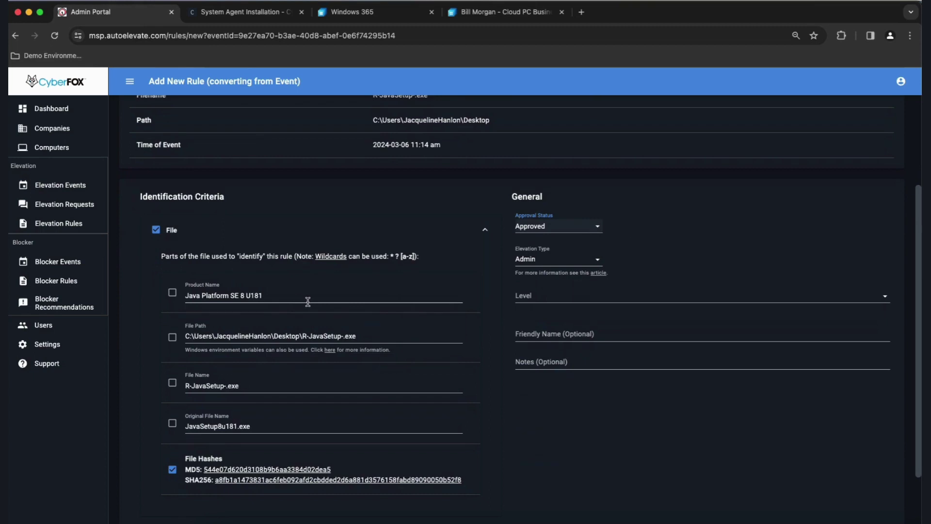
scroll(277, 350, "down", 1)
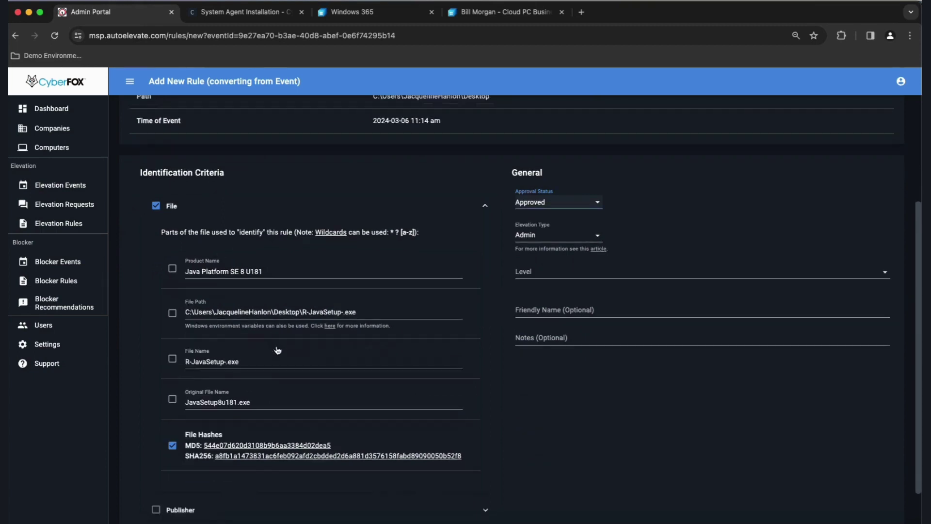
scroll(277, 350, "down", 2)
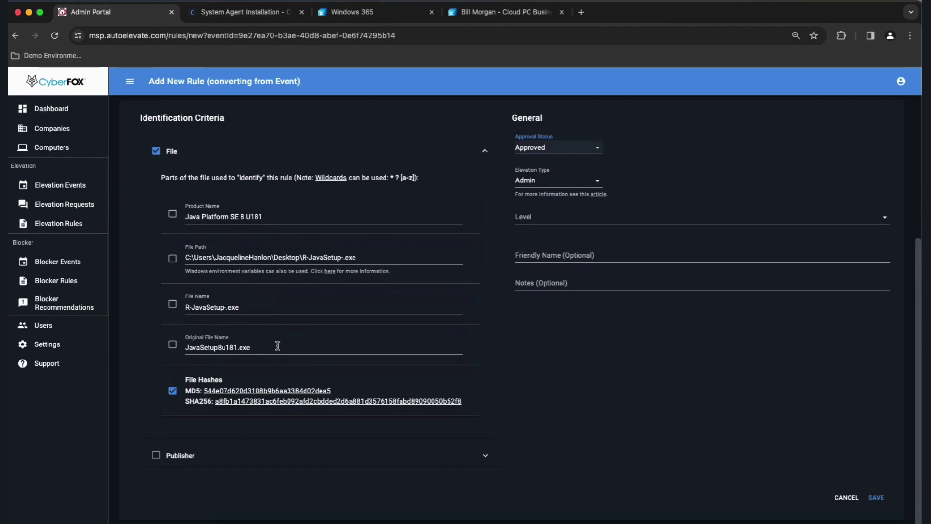
scroll(278, 345, "up", 5)
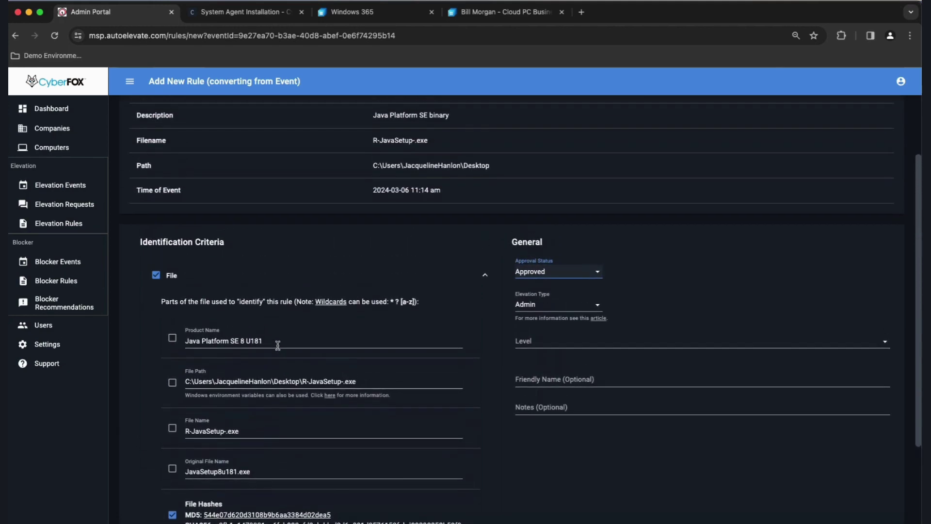
scroll(279, 345, "down", 3)
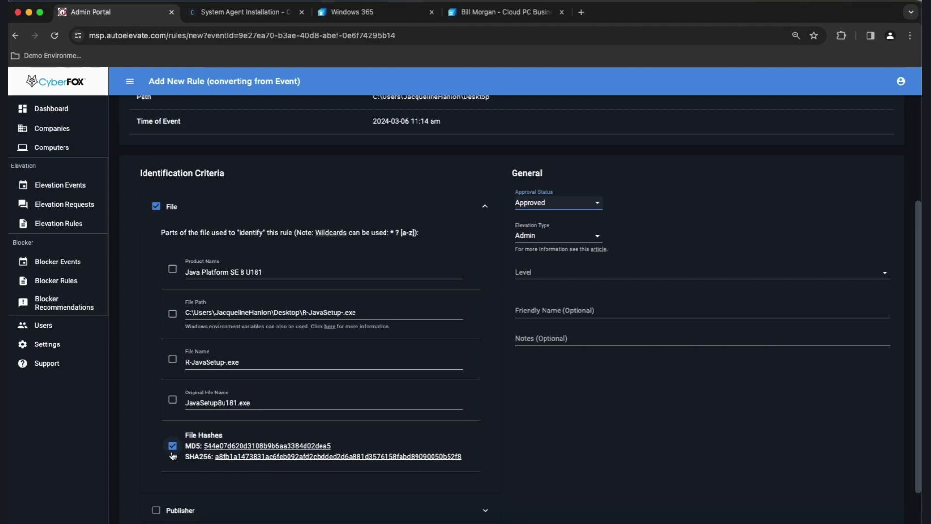
Identify the rule by Publisher instead of File, and choose Certificate Hash to examine its thumbprint.
left_click(156, 207)
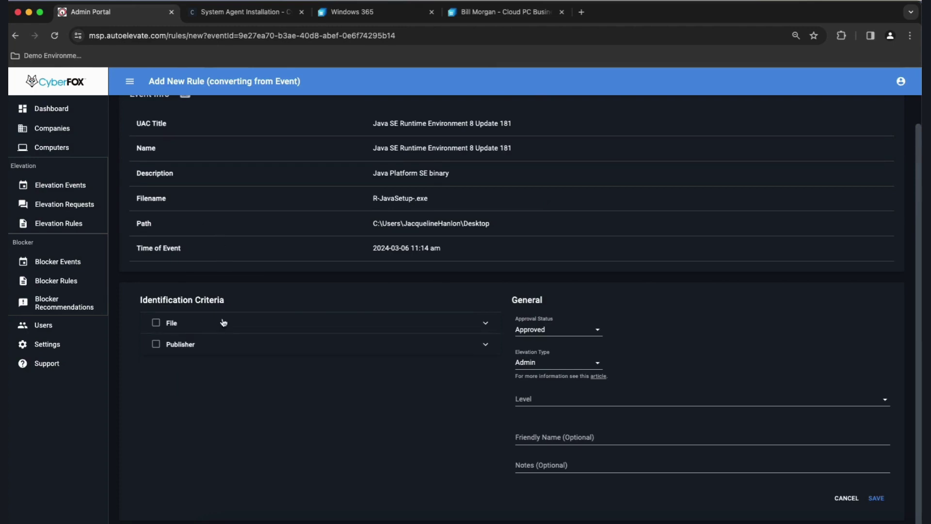
left_click(244, 347)
scroll(310, 388, "down", 1)
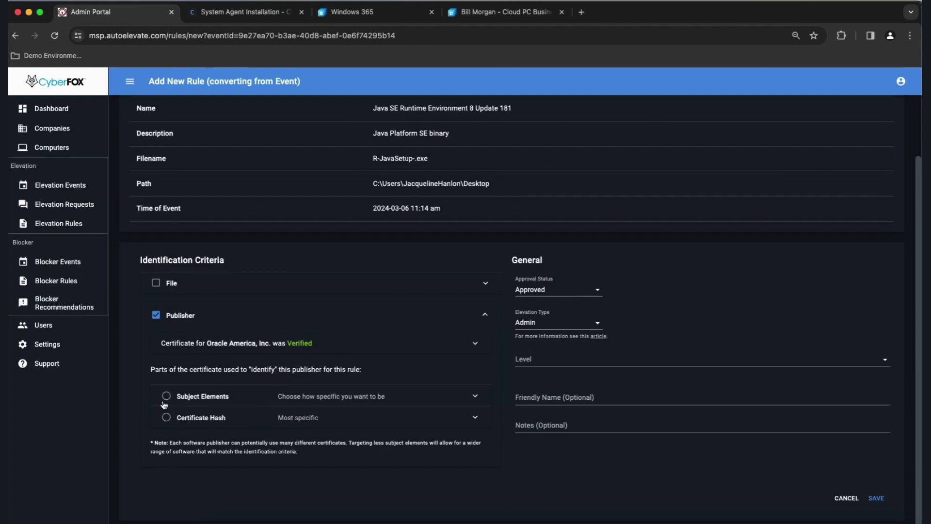
left_click(167, 418)
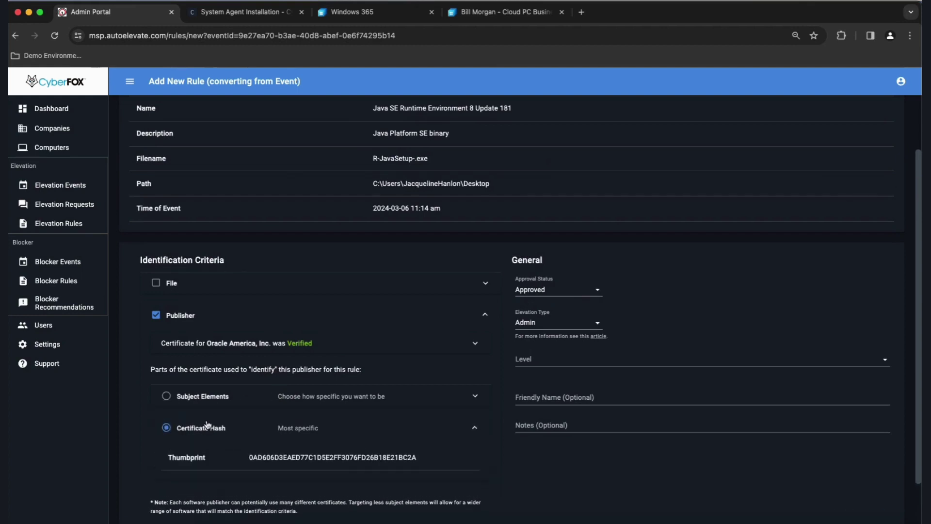
left_click_drag(249, 458, 430, 466)
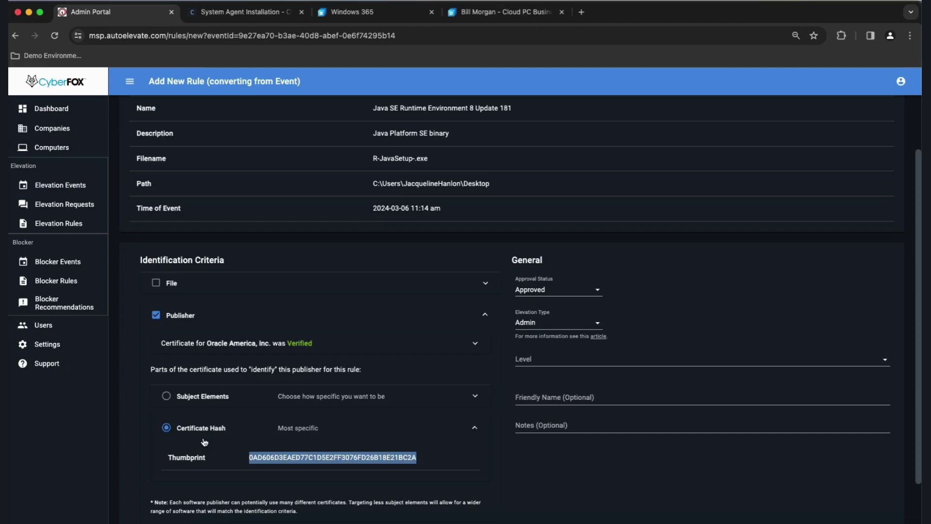
Switch the publisher identification to Subject Elements and include the CN, O, L, S and C elements.
left_click(187, 397)
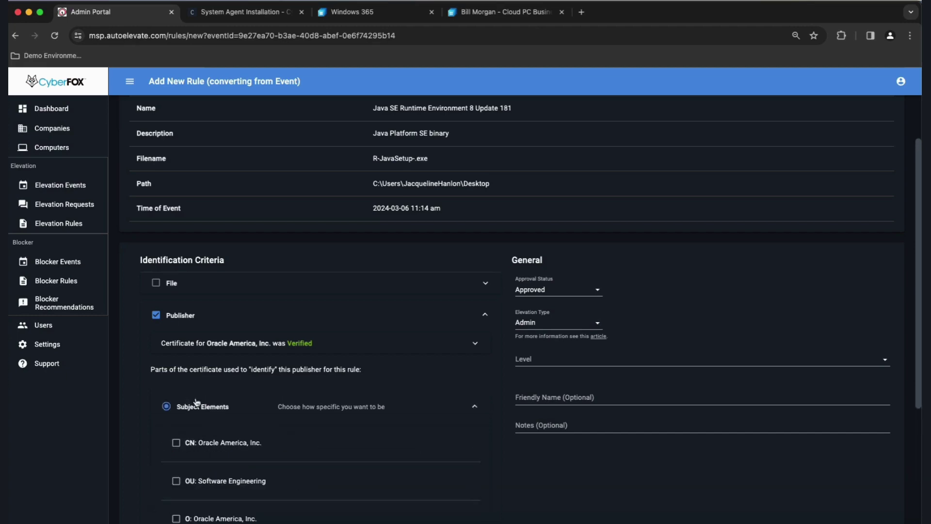
scroll(233, 353, "down", 3)
scroll(261, 417, "down", 1)
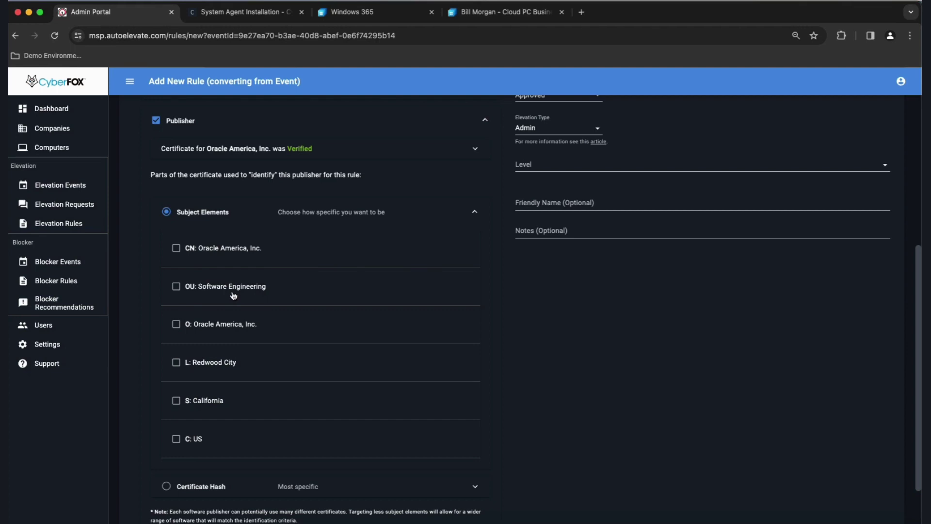
left_click(177, 251)
left_click(186, 332)
left_click(176, 363)
left_click(178, 402)
left_click(178, 441)
Set the new rule's level to All Companies.
scroll(524, 276, "up", 1)
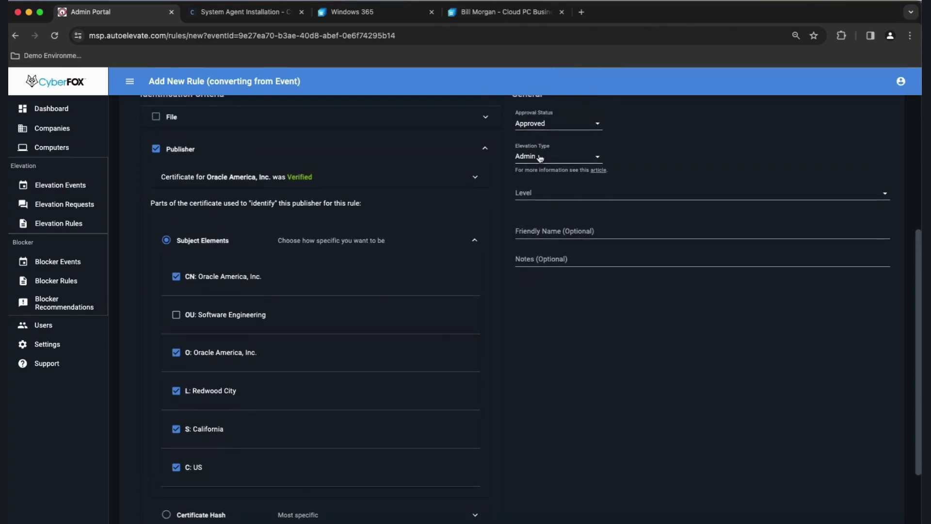
left_click(538, 193)
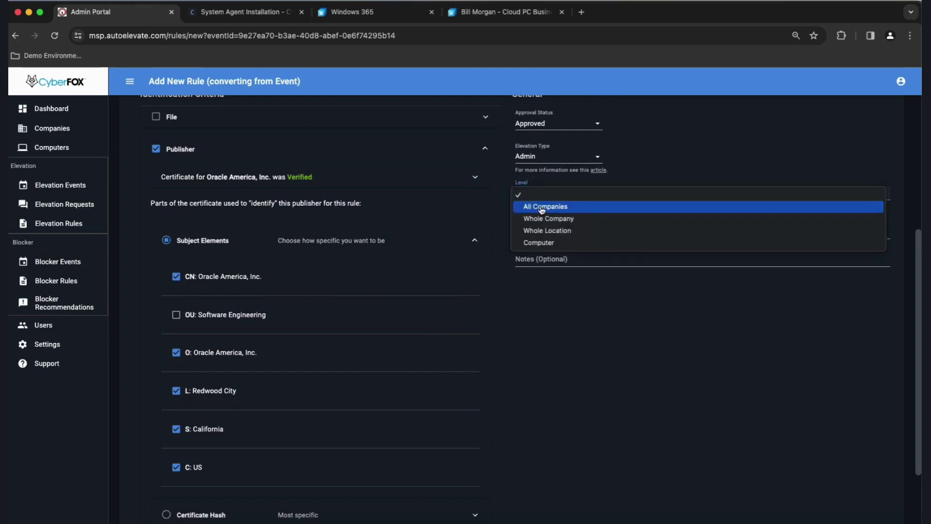
left_click(542, 208)
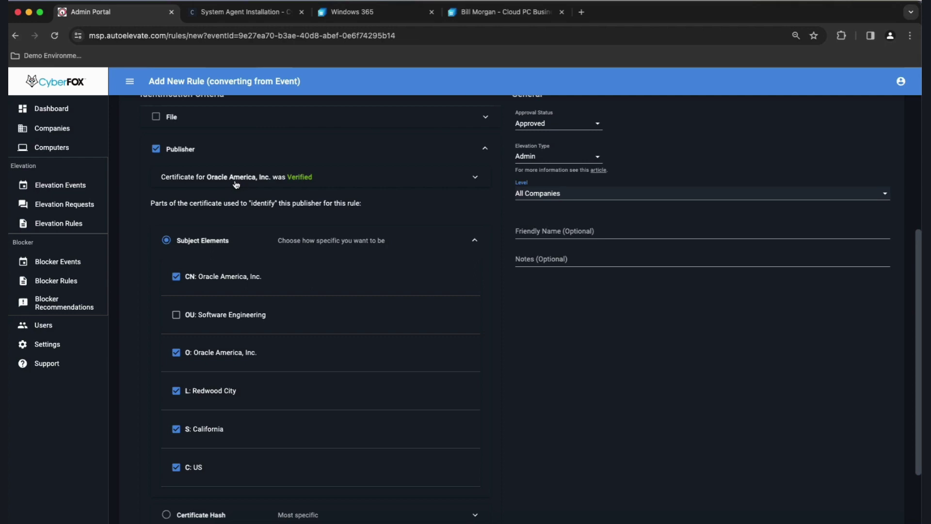
Enable the File criteria alongside Publisher and review the product name, path, file name and hash fields.
scroll(235, 210, "up", 3)
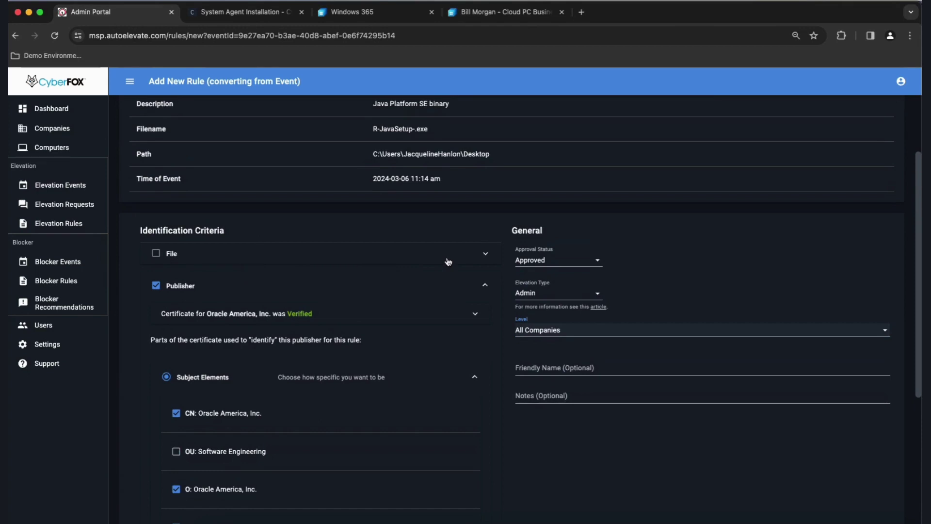
left_click(485, 253)
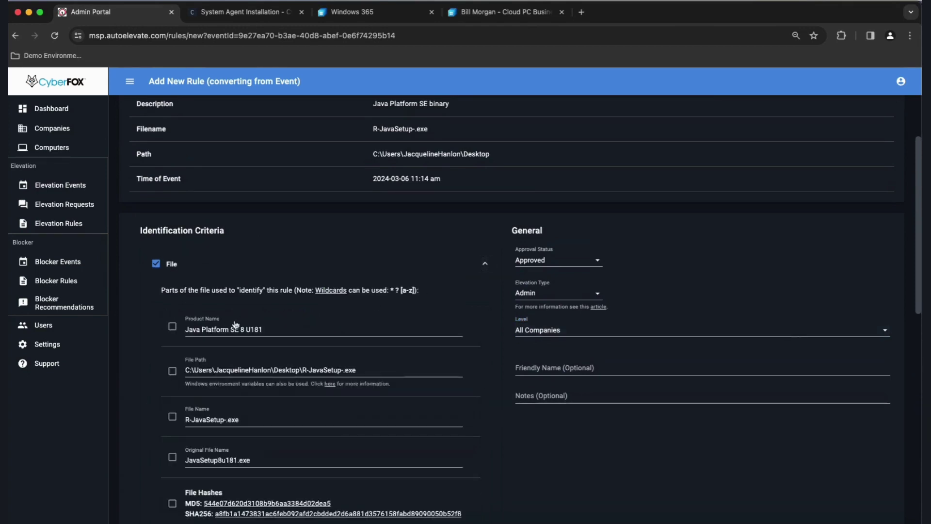
scroll(228, 327, "down", 1)
scroll(228, 330, "down", 2)
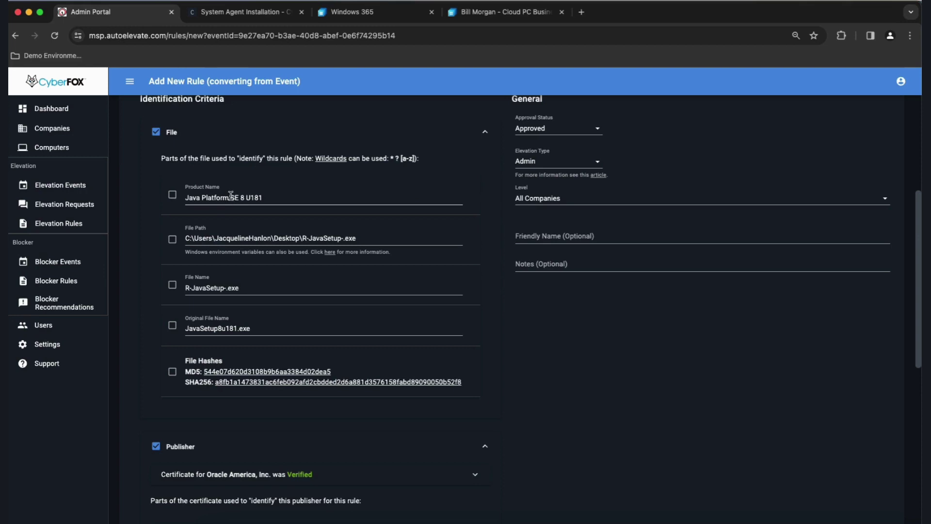
Identify the rule by product name, replacing the Java version text with a wildcard to make it "Java Platform*".
left_click_drag(231, 196, 281, 198)
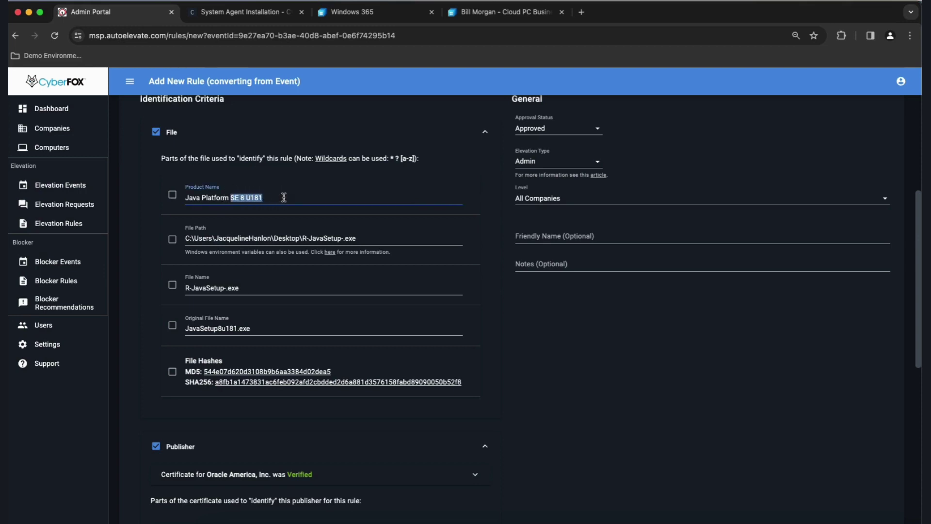
key("BackSpace")
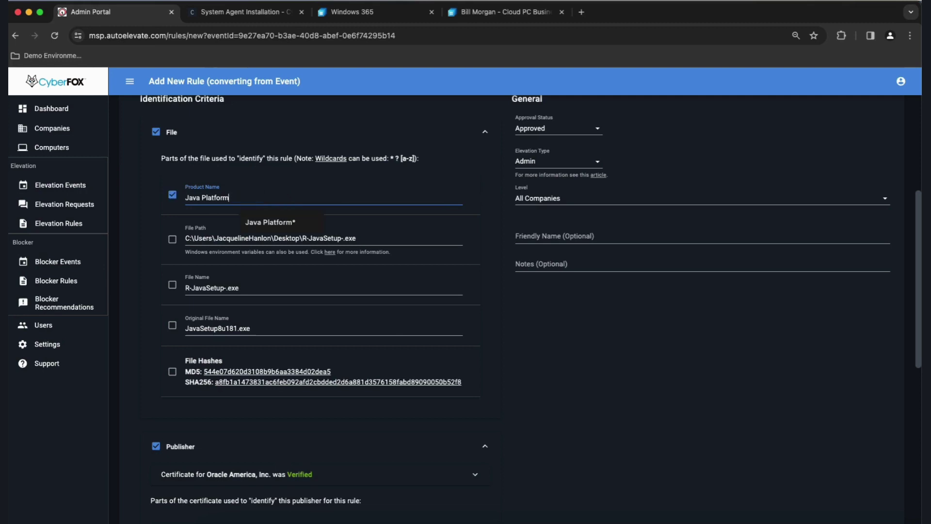
type("*")
scroll(332, 233, "up", 2)
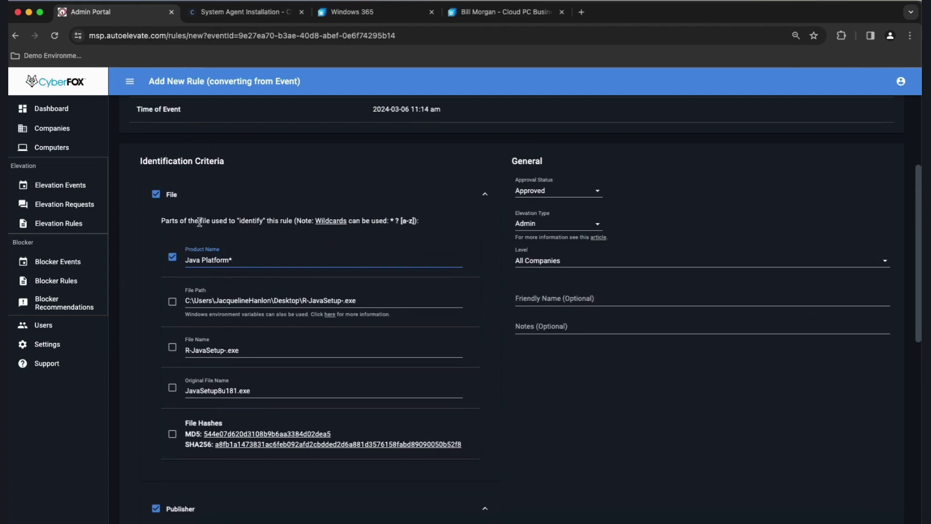
scroll(200, 221, "down", 2)
scroll(203, 227, "down", 1)
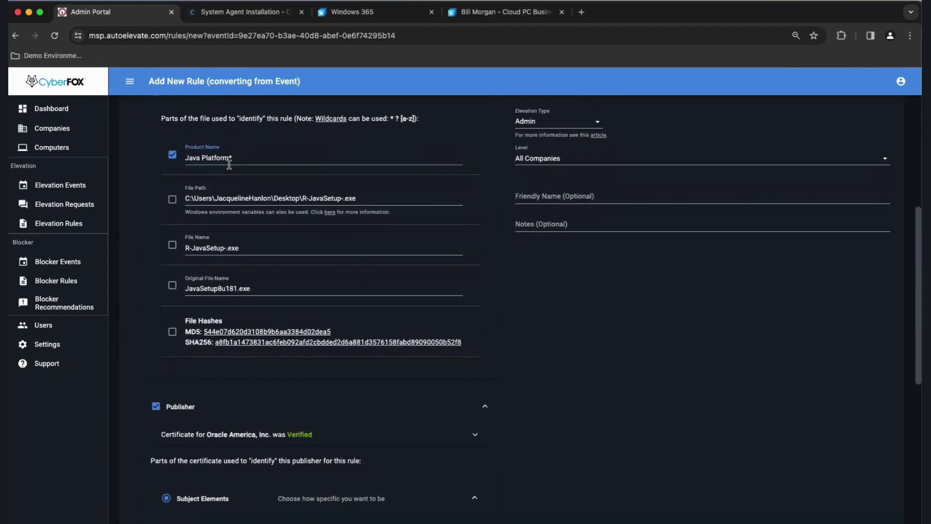
type("*")
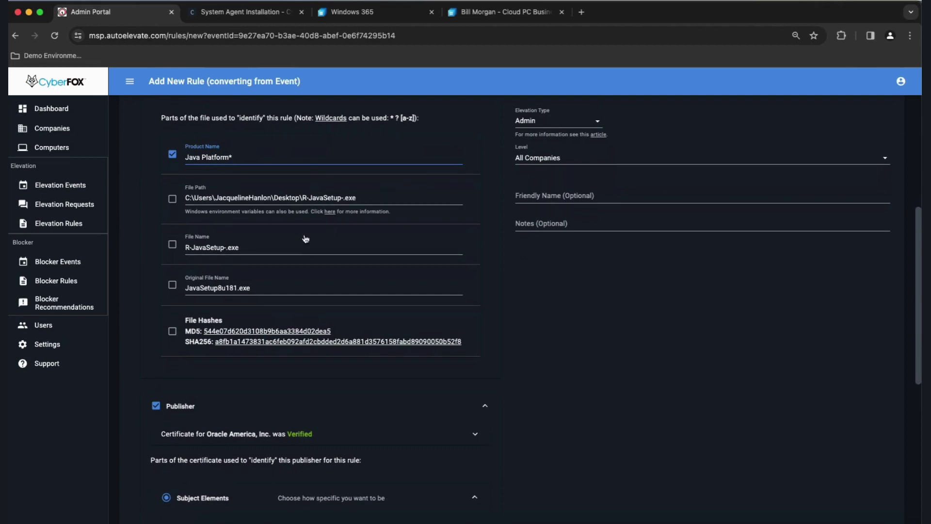
Review the publisher subject elements and the approval status and elevation type options, keeping Approved and Admin.
scroll(225, 290, "down", 3)
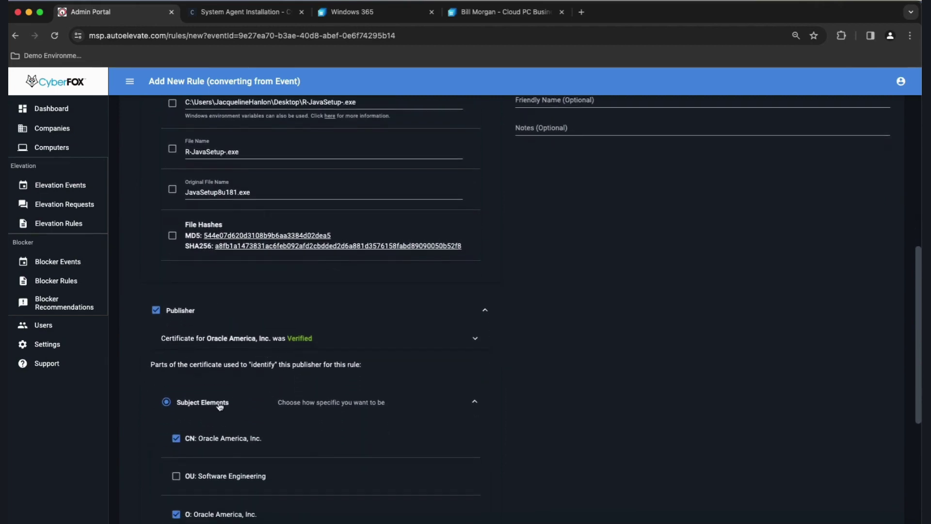
scroll(214, 401, "down", 3)
scroll(193, 473, "down", 3)
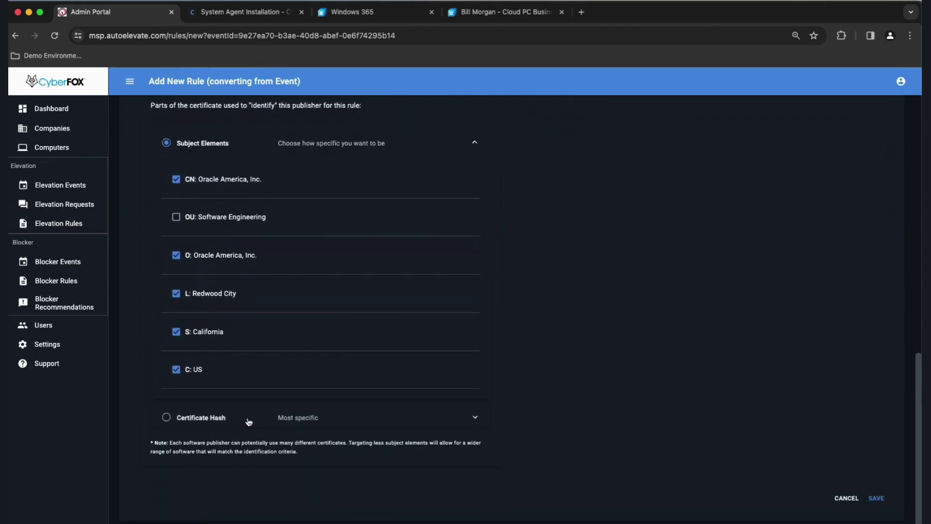
scroll(308, 429, "up", 10)
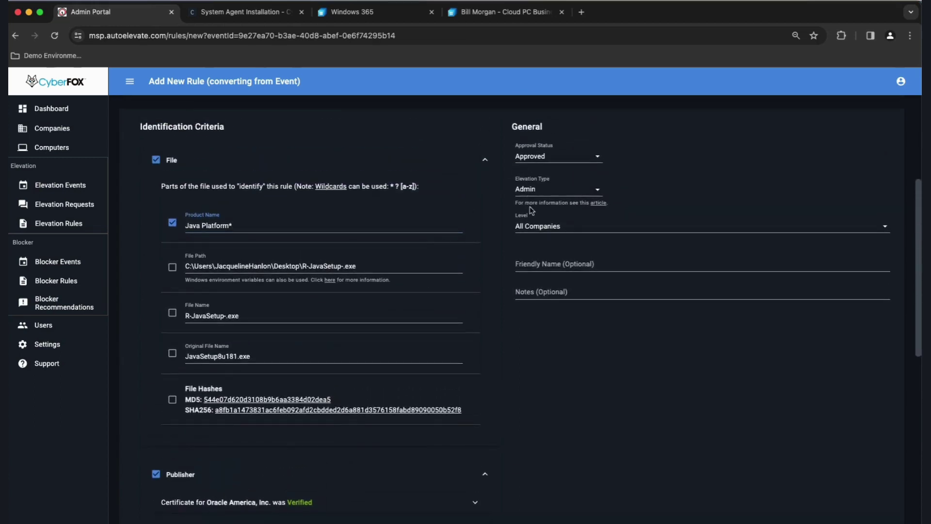
left_click(599, 158)
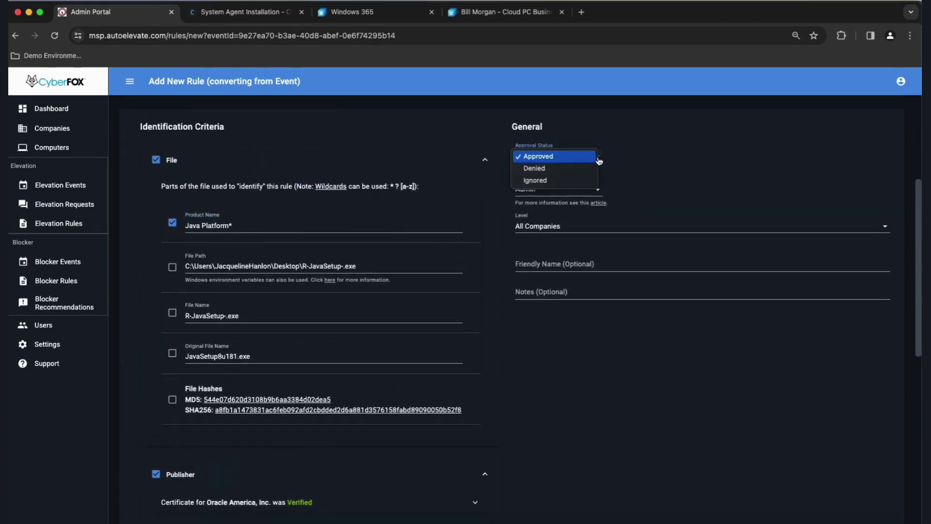
left_click(558, 156)
left_click(588, 190)
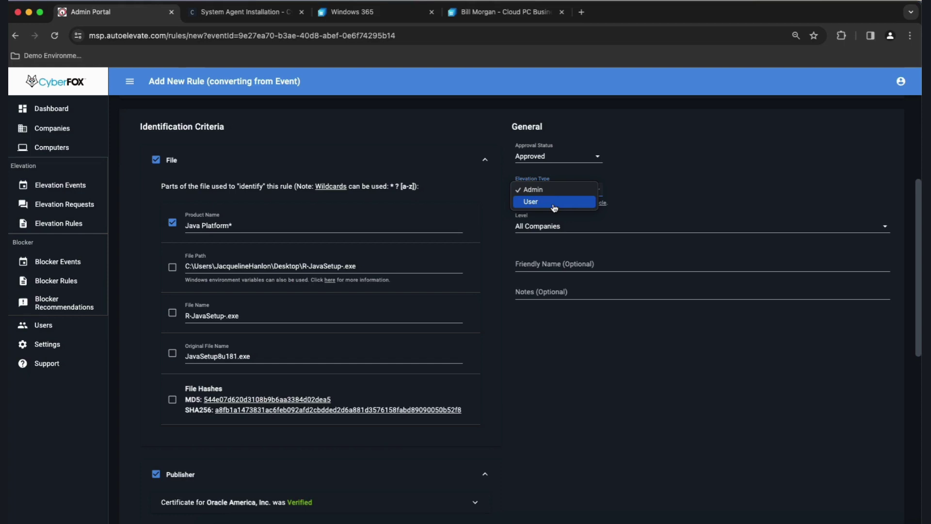
left_click(681, 210)
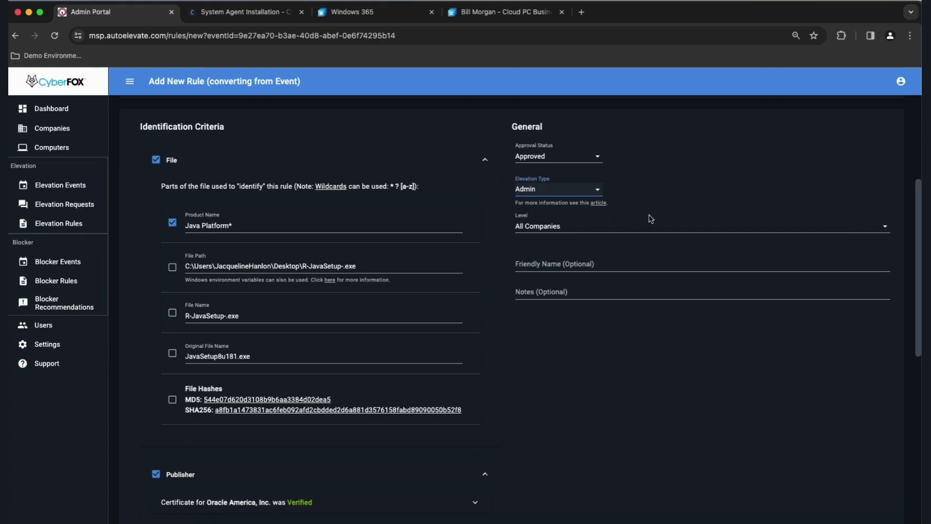
Review the level options available for the rule, keeping All Companies.
left_click(546, 228)
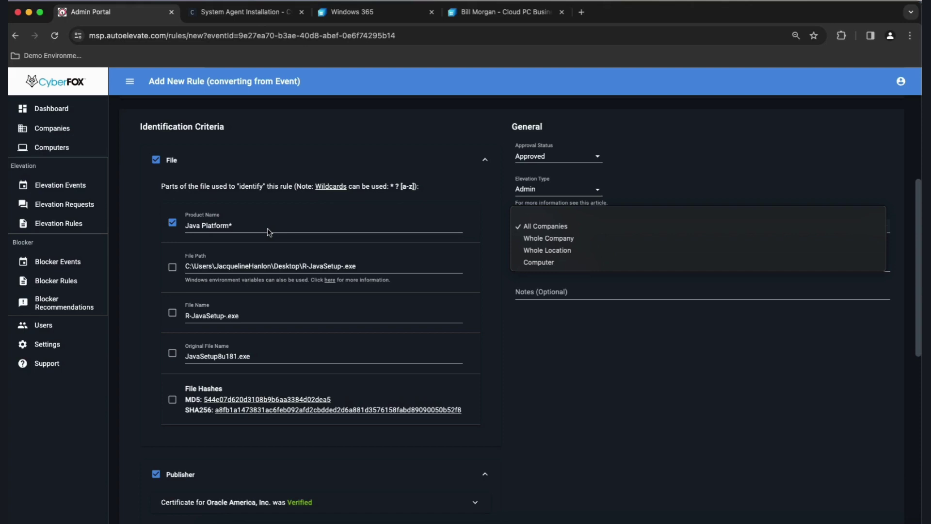
left_click(715, 196)
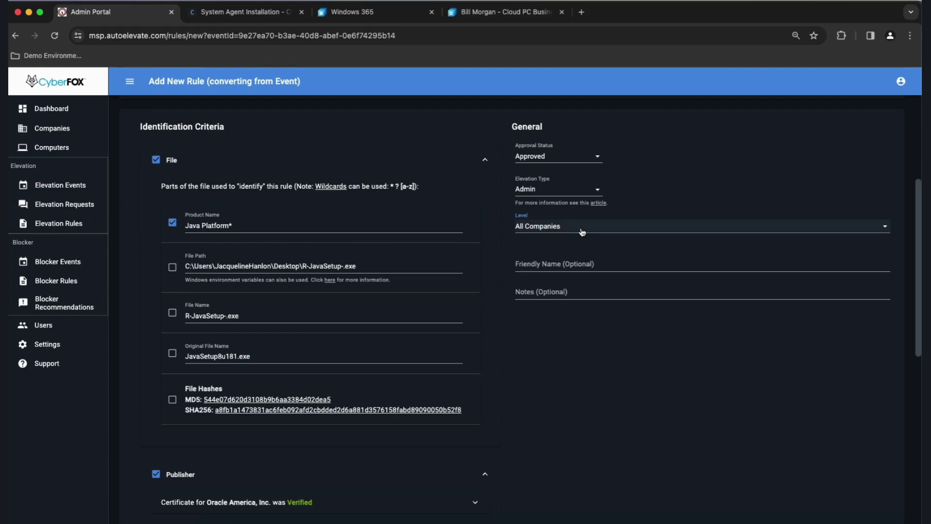
left_click(582, 231)
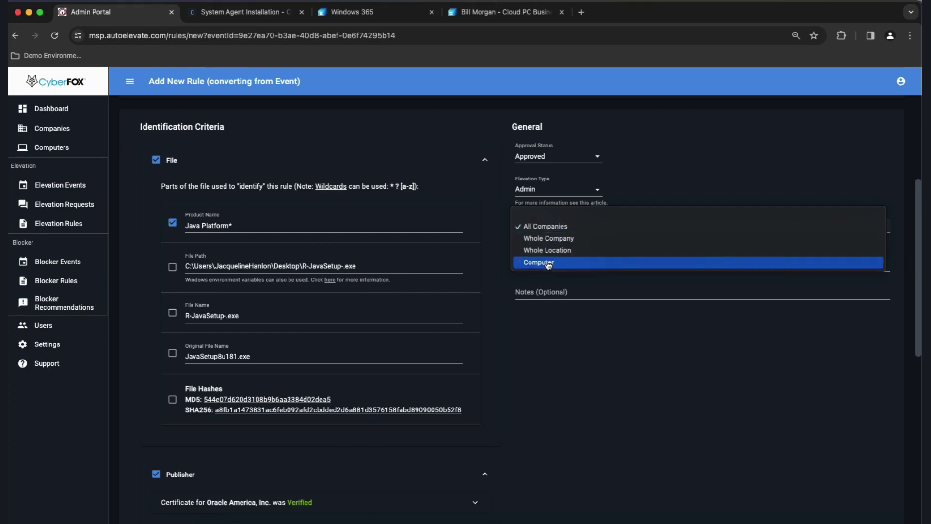
left_click(595, 342)
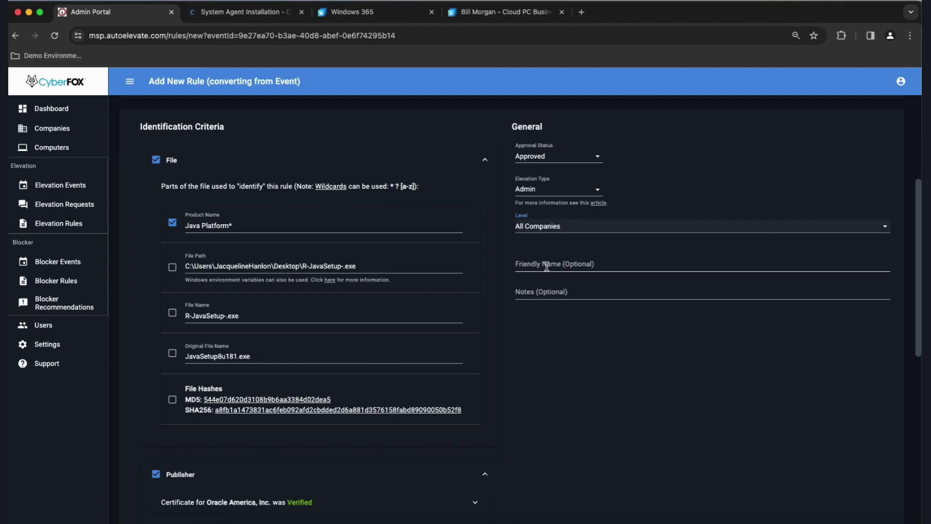
Set the rule's friendly name to "Approve Oracle Java Pub Cert subject 2020".
left_click(517, 265)
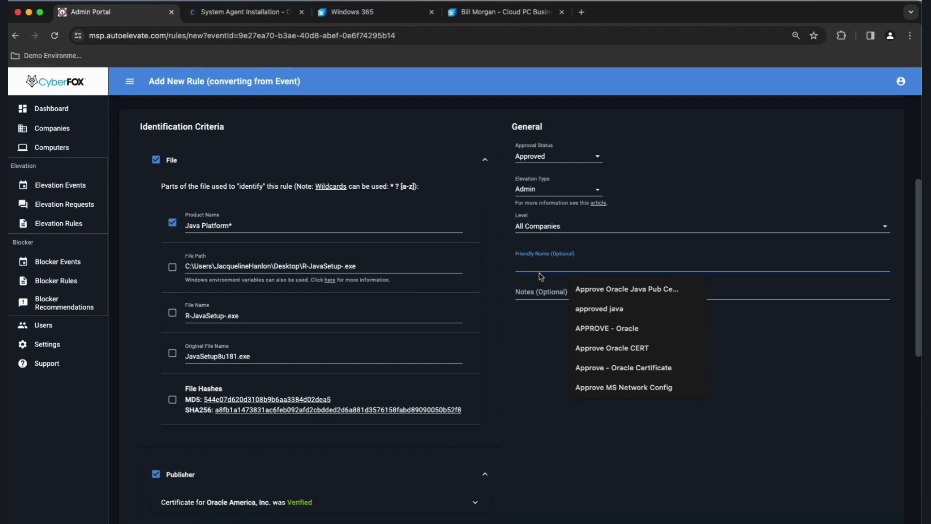
left_click(615, 290)
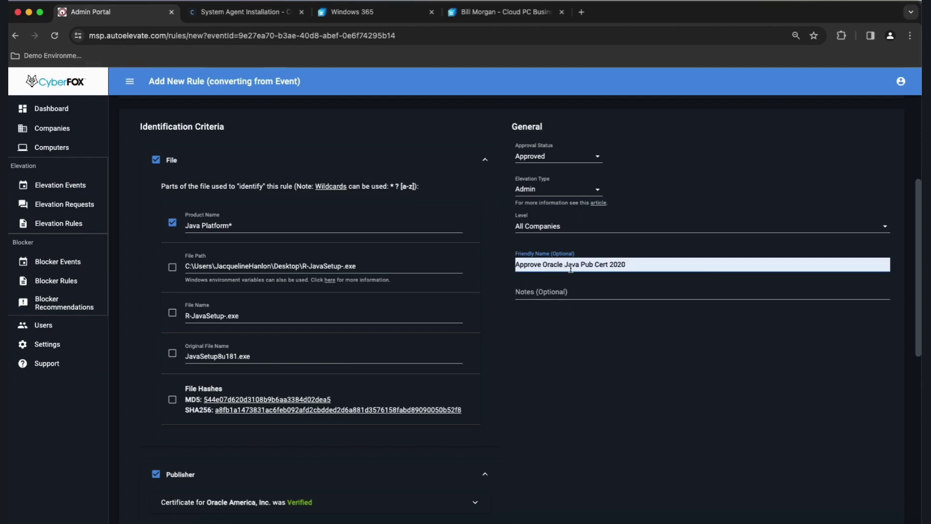
left_click(610, 265)
type("subject")
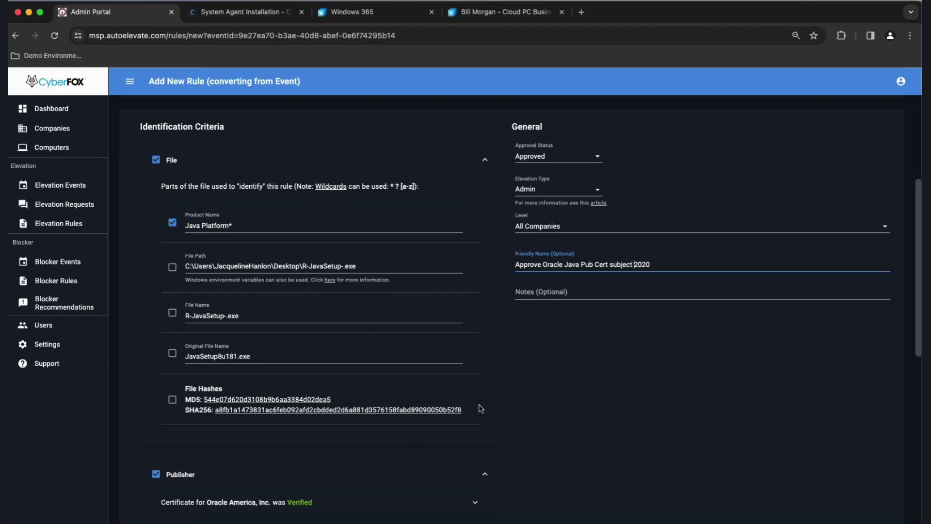
Expand the Oracle publisher certificate to examine its subject, issuer and validity dates, and collapse it again.
scroll(514, 395, "down", 3)
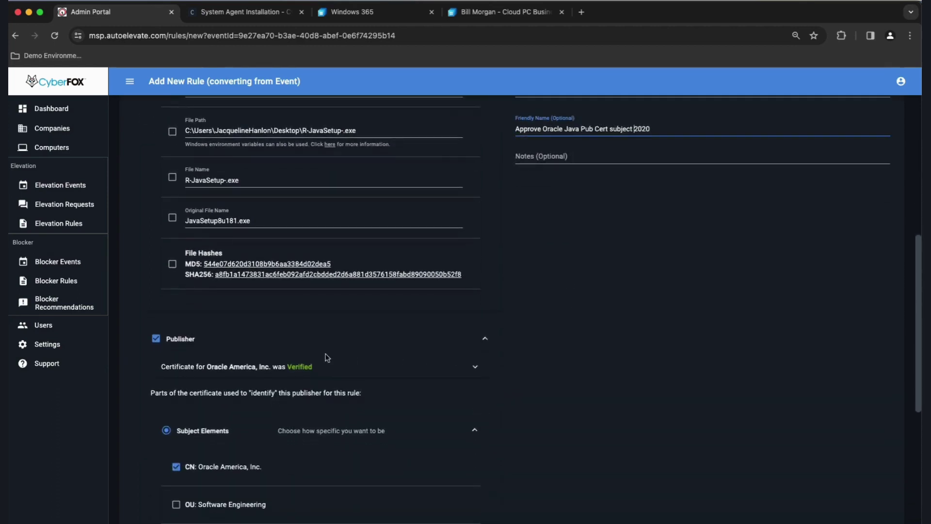
left_click(476, 369)
scroll(422, 430, "down", 5)
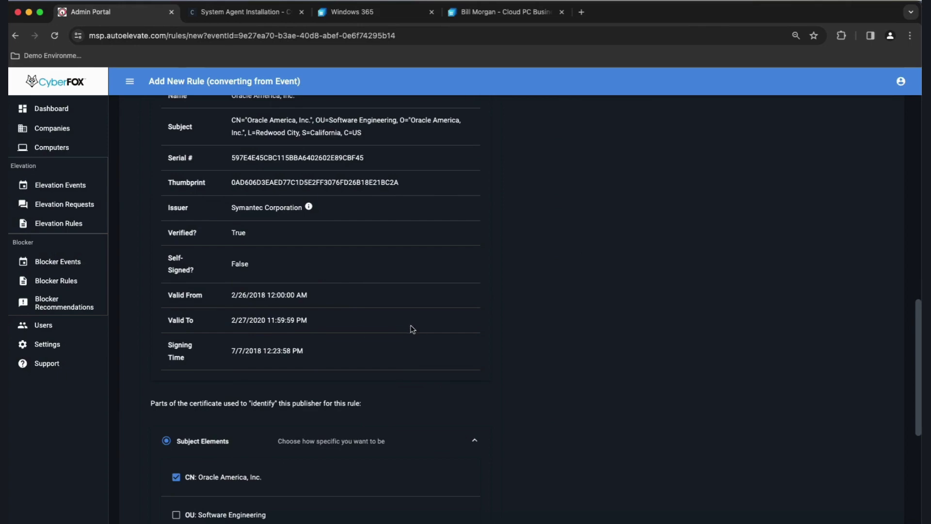
scroll(437, 331, "up", 6)
scroll(465, 336, "down", 3)
scroll(468, 337, "down", 2)
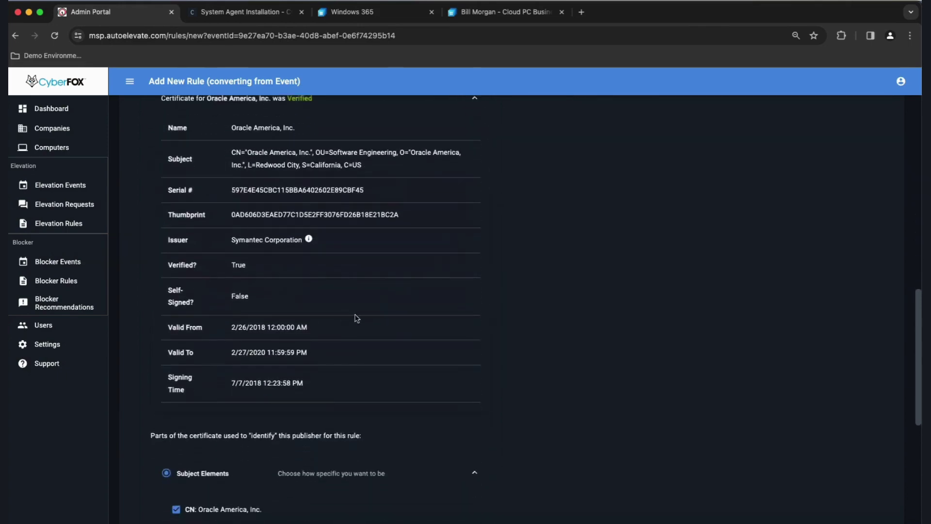
left_click(476, 102)
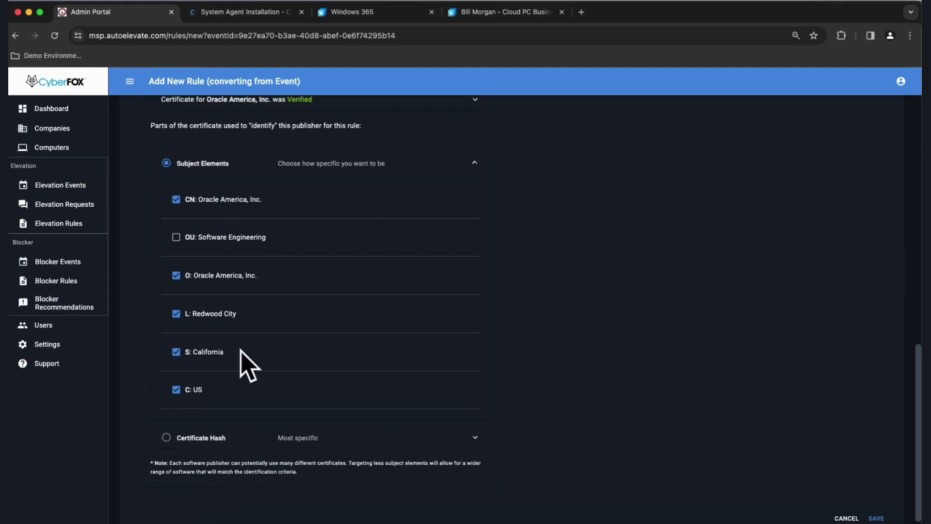
Review the completed rule form, focusing on the wording of the friendly name and the selected publisher subject elements.
scroll(678, 270, "up", 9)
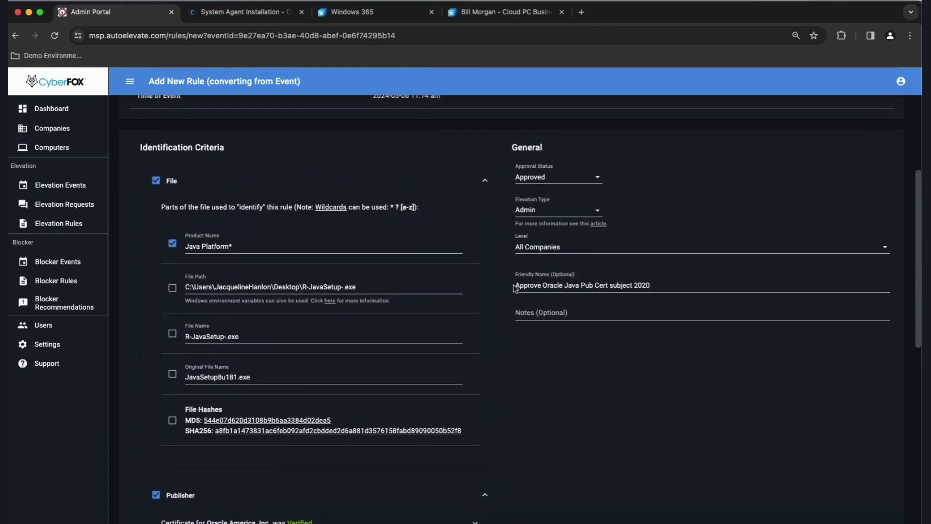
left_click(550, 286)
left_click_drag(671, 288, 485, 288)
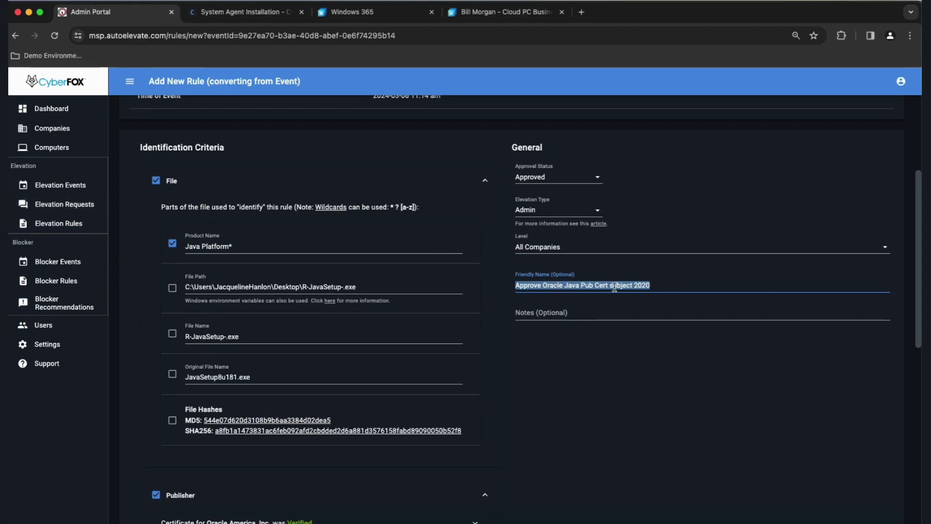
left_click(674, 286)
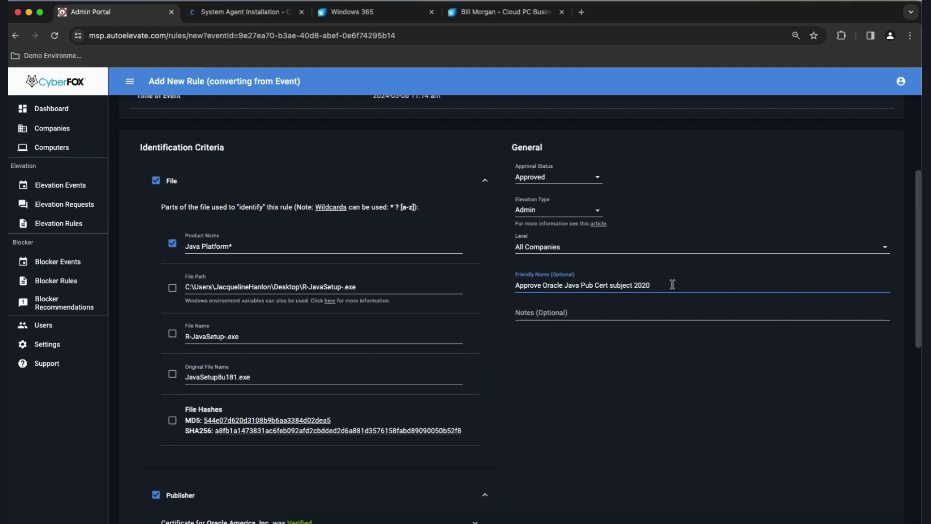
left_click_drag(671, 285, 500, 290)
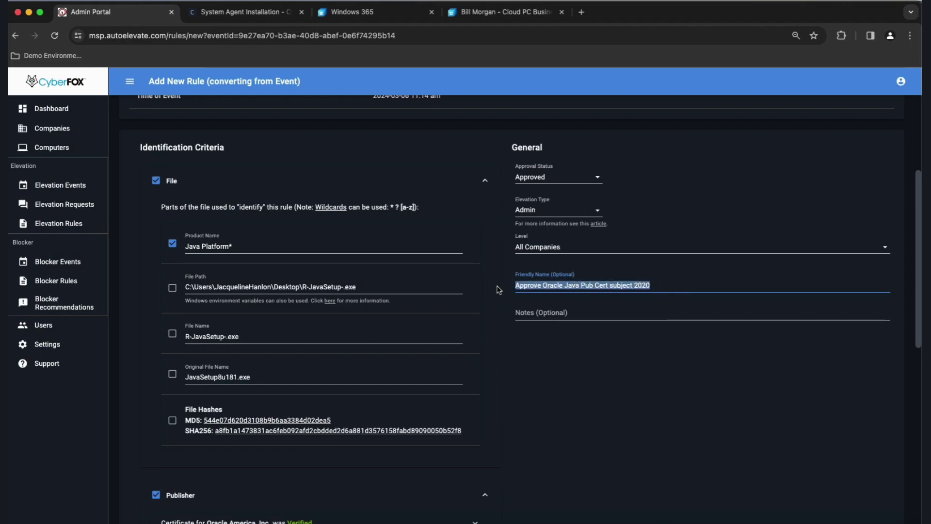
scroll(818, 378, "down", 9)
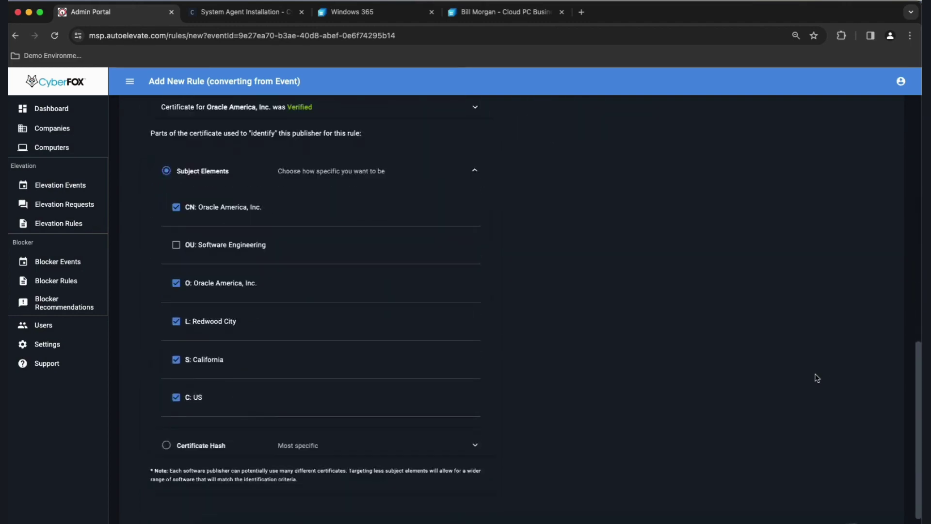
scroll(818, 377, "down", 1)
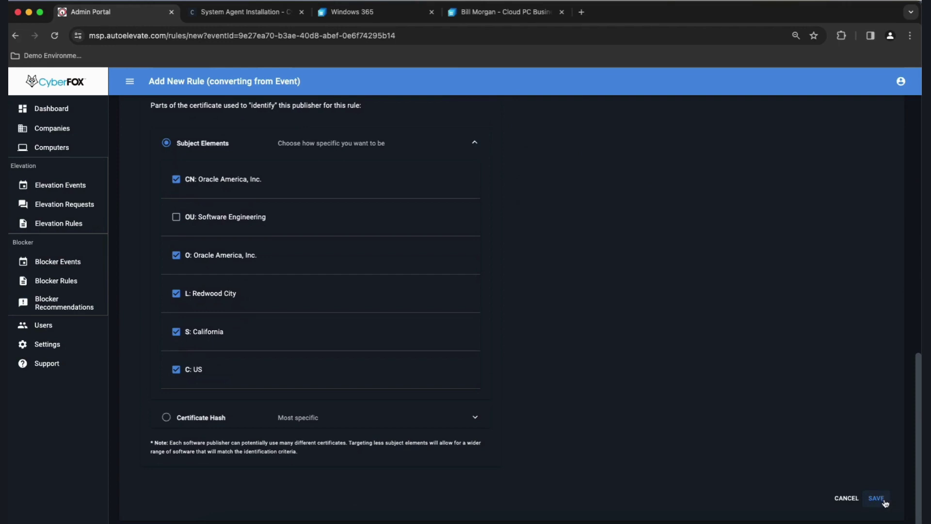
Open the elevation rules list and widen the Friendly Name column to review the All Companies rule names in full.
left_click(46, 225)
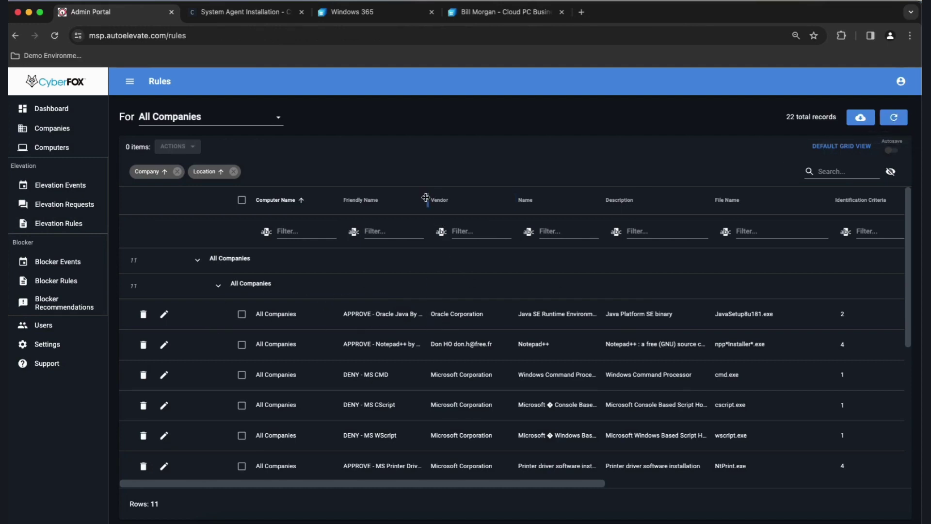
left_click_drag(427, 199, 518, 202)
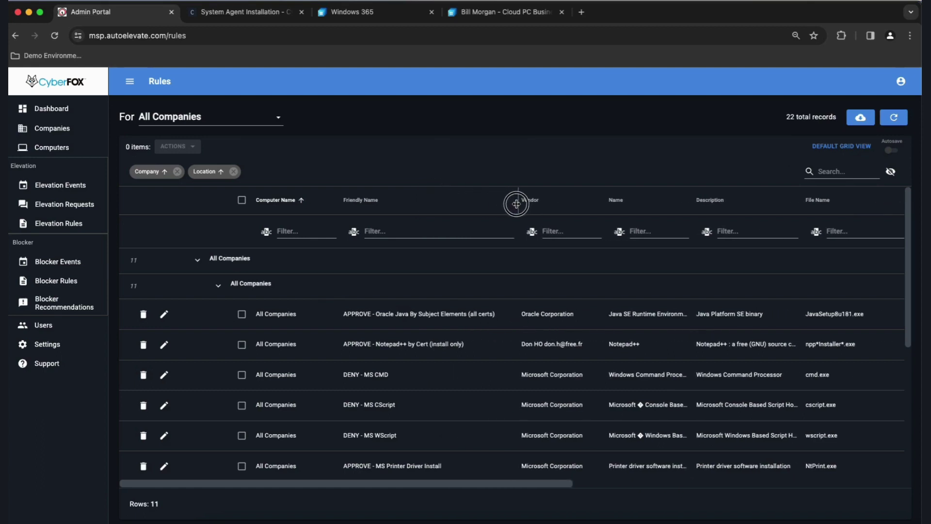
scroll(423, 362, "down", 5)
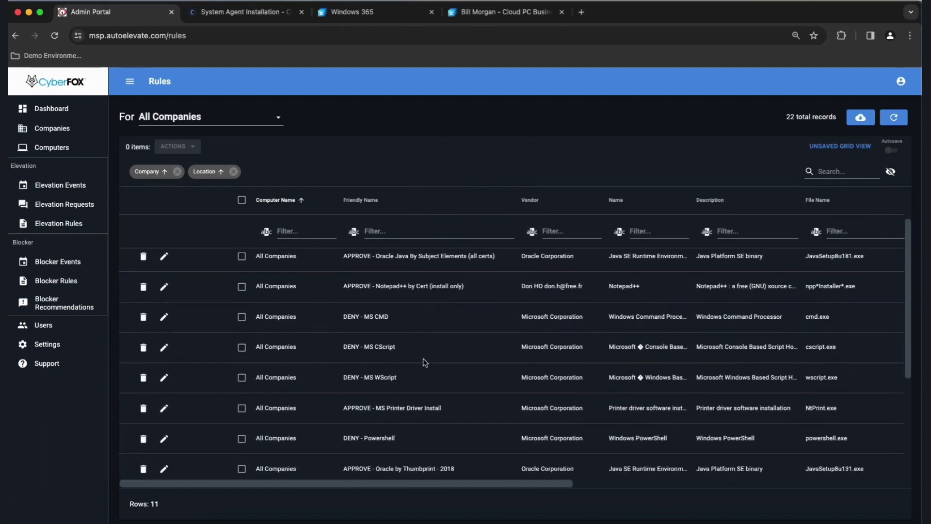
scroll(425, 363, "down", 4)
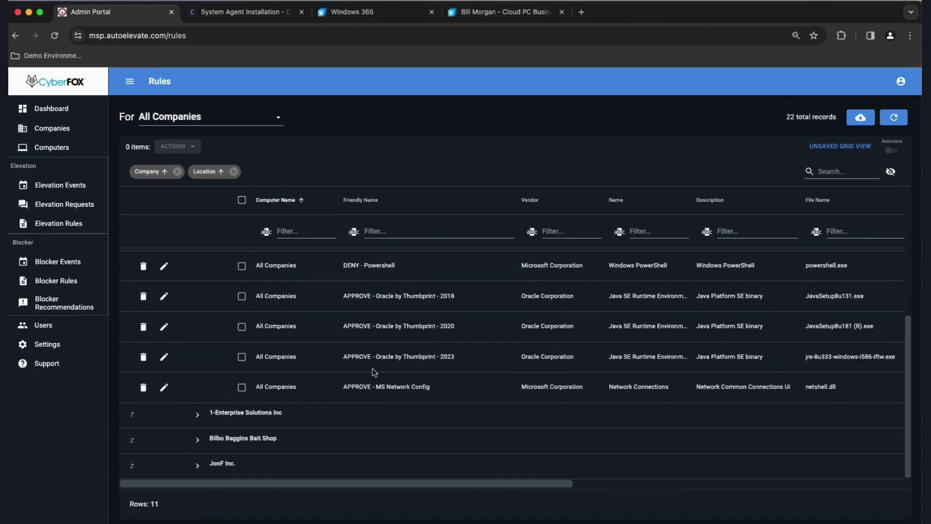
scroll(385, 363, "up", 3)
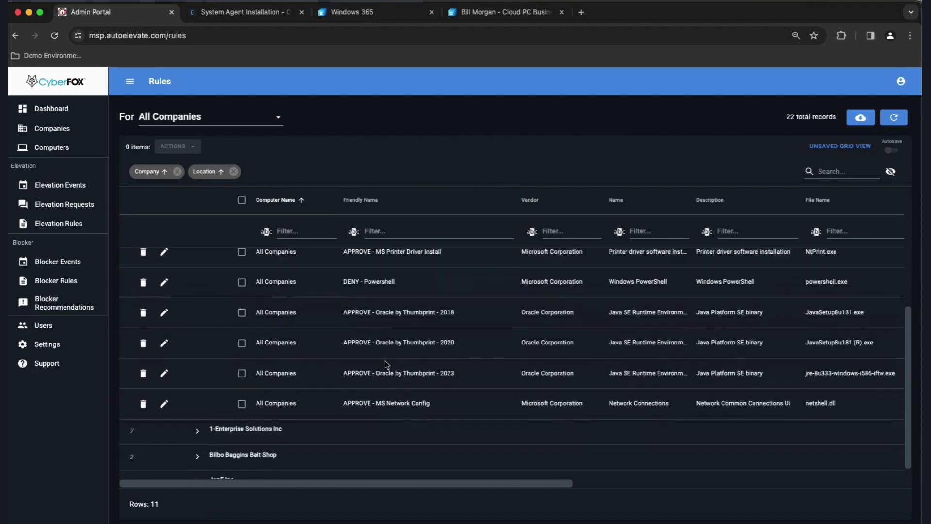
scroll(386, 368, "up", 5)
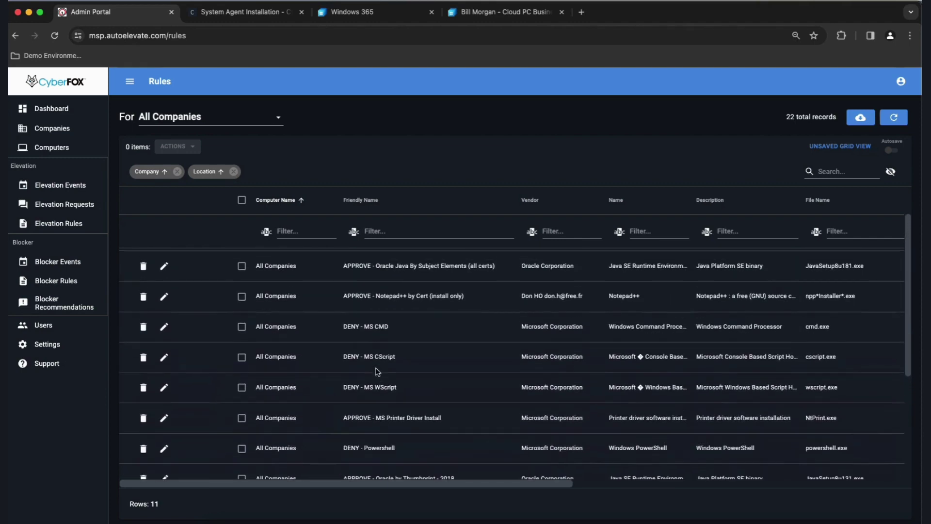
scroll(320, 377, "down", 9)
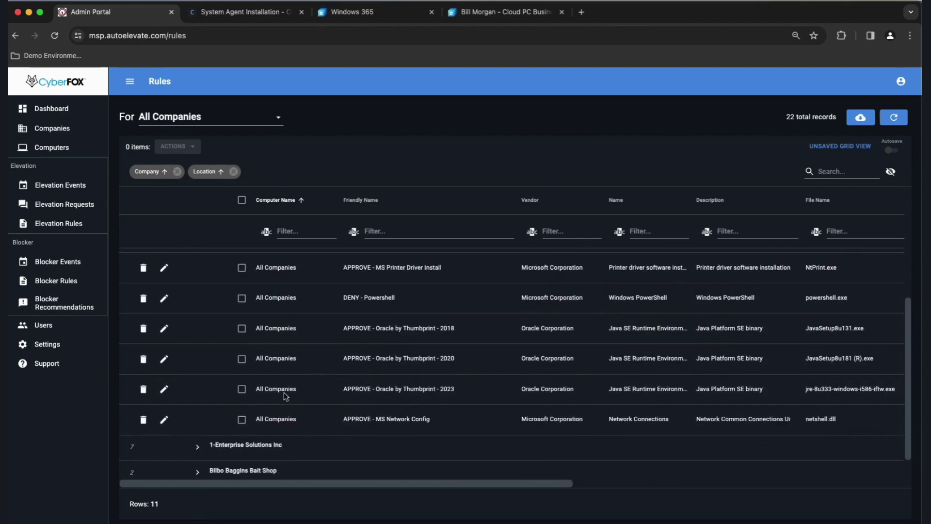
Expand the Whole Company and DEV/Engineering groups under 1-Enterprise Solutions Inc to review their elevation rules.
left_click(198, 414)
scroll(209, 403, "down", 2)
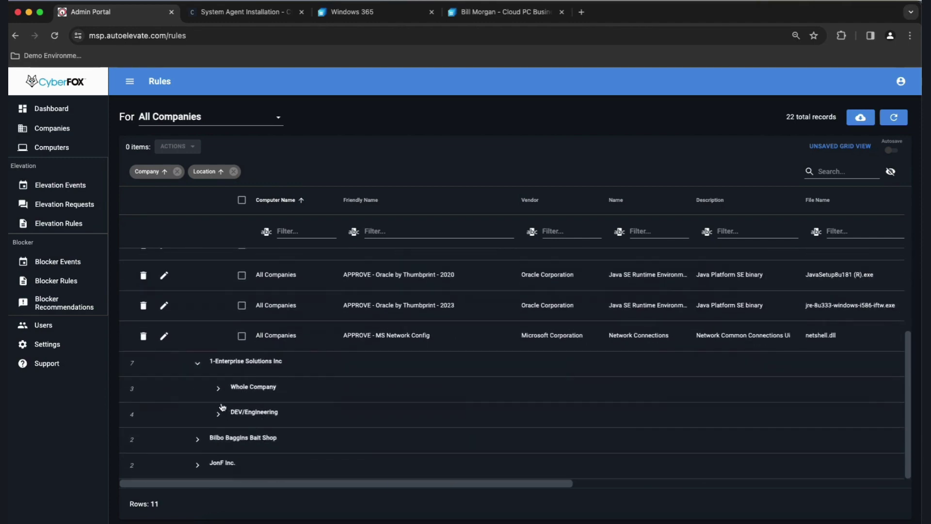
left_click(218, 389)
scroll(293, 417, "down", 1)
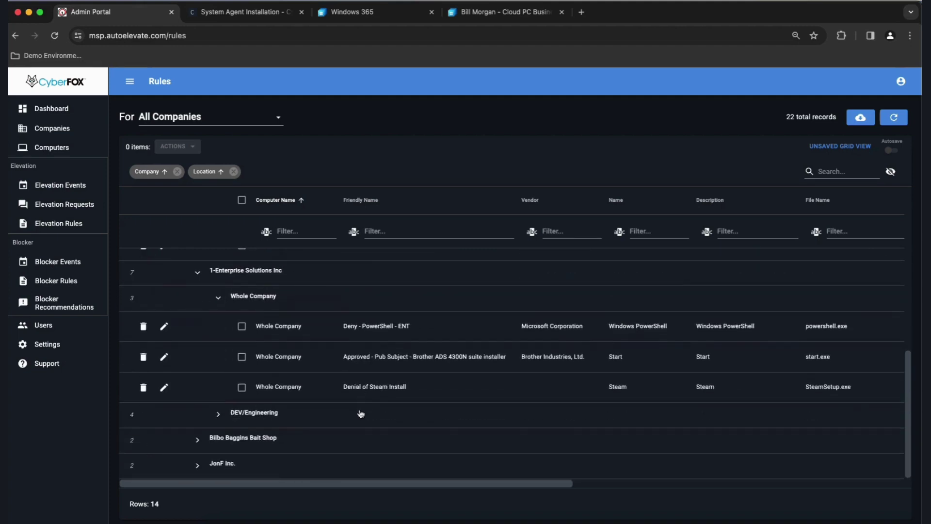
left_click(218, 414)
scroll(291, 427, "down", 4)
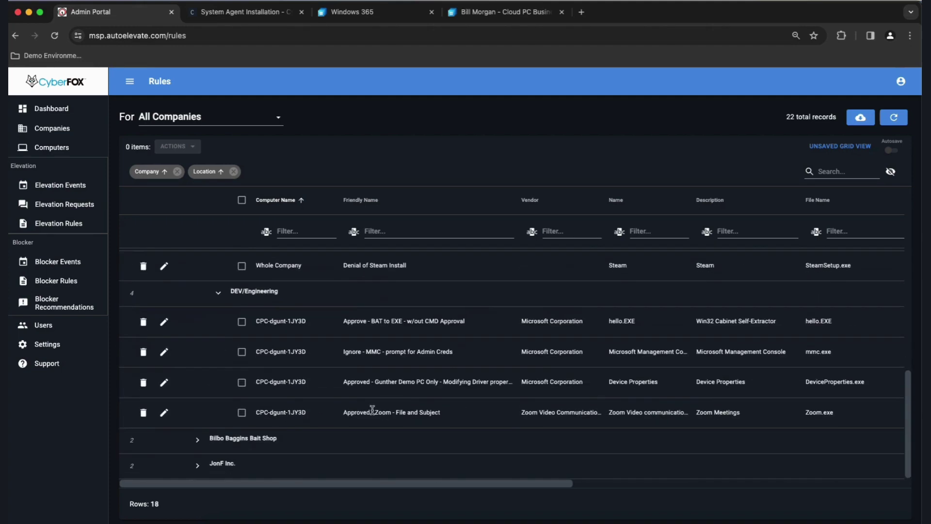
Expand the Main group under Bilbo Baggins Bait Shop and the JonF.test group under JonF Inc. to review their rules.
left_click(198, 440)
scroll(204, 441, "down", 1)
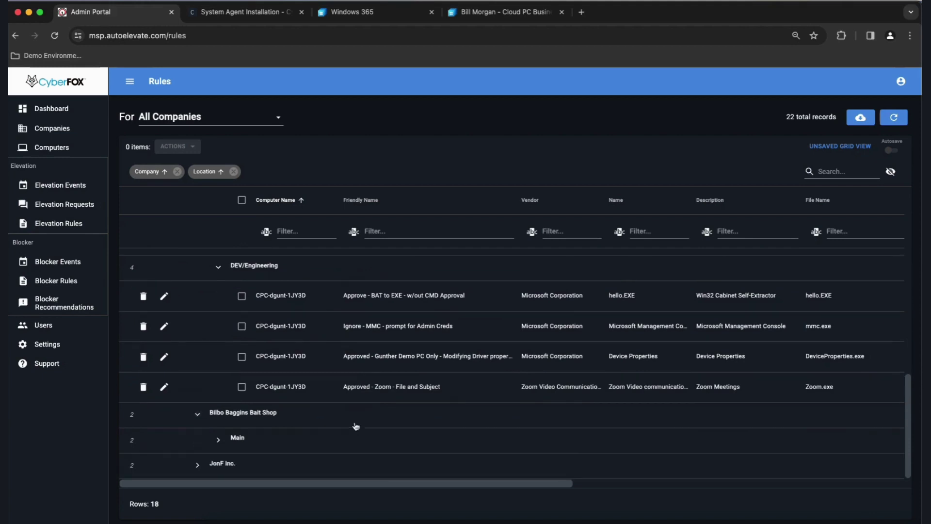
left_click(228, 444)
scroll(233, 439, "down", 2)
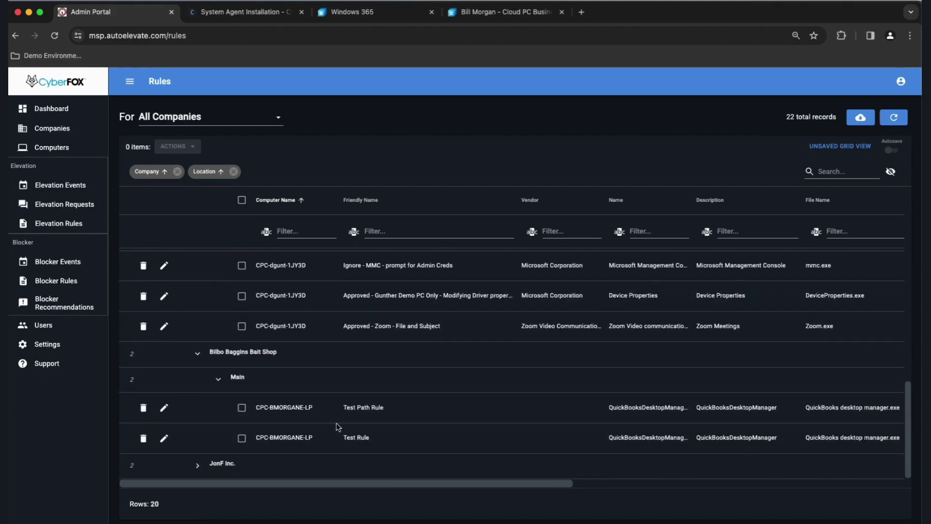
left_click(197, 466)
scroll(345, 436, "down", 1)
left_click(219, 465)
scroll(340, 451, "down", 2)
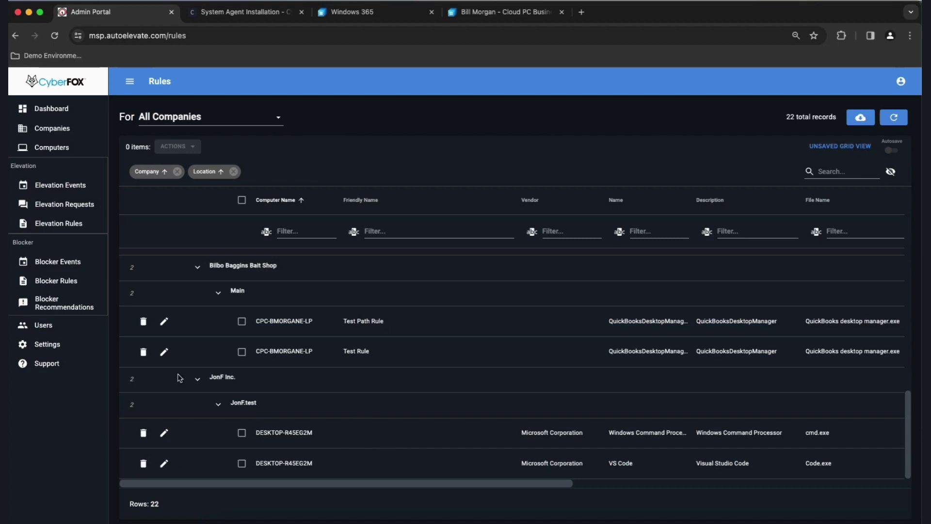
Collapse the JonF Inc. group, reload the elevation rules list and widen its Friendly Name column to show the full rule names.
left_click(197, 381)
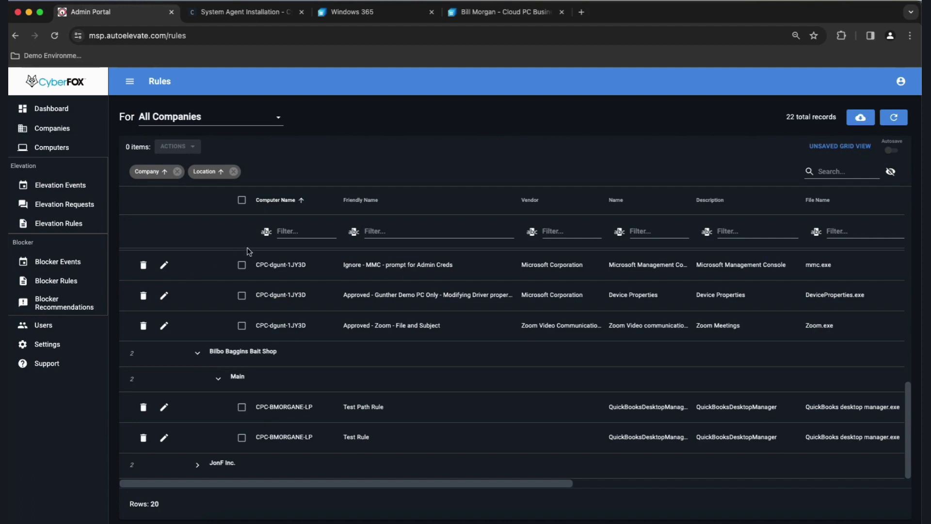
left_click(55, 223)
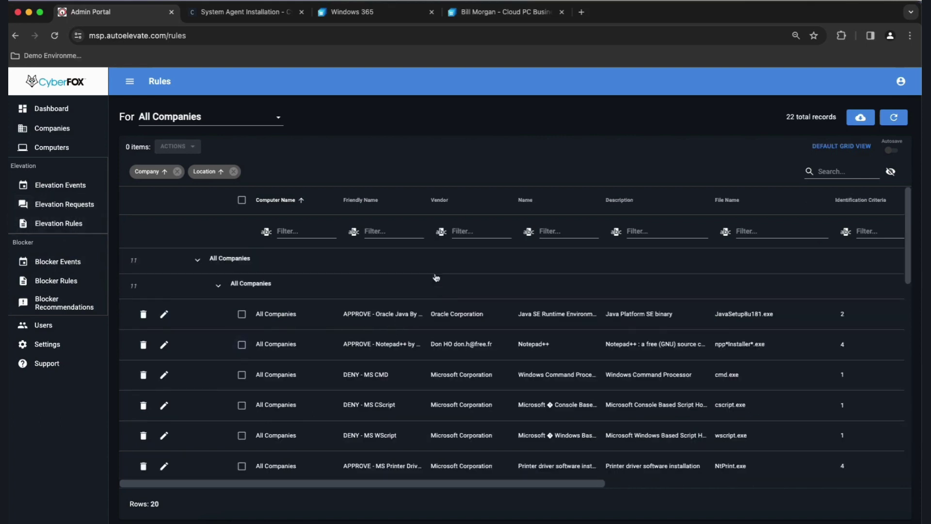
left_click_drag(428, 201, 518, 204)
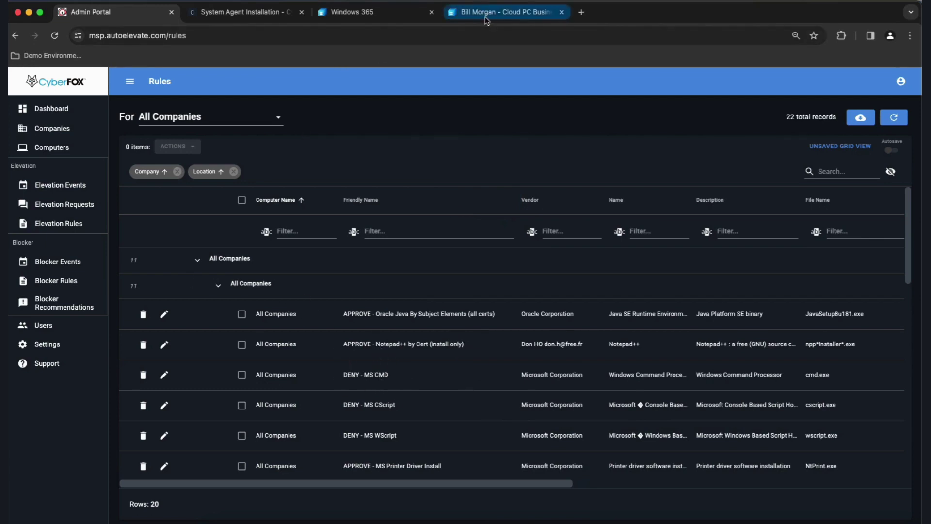
Open the computers list and review the elevation, blocker and technician mode actions available for the selected Bilbo Baggins Bait Shop computer.
left_click(52, 147)
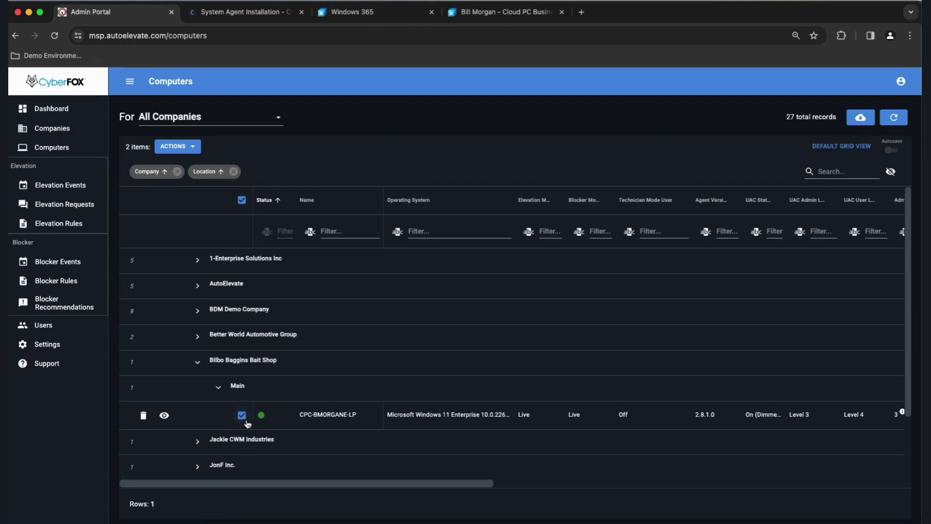
left_click(184, 146)
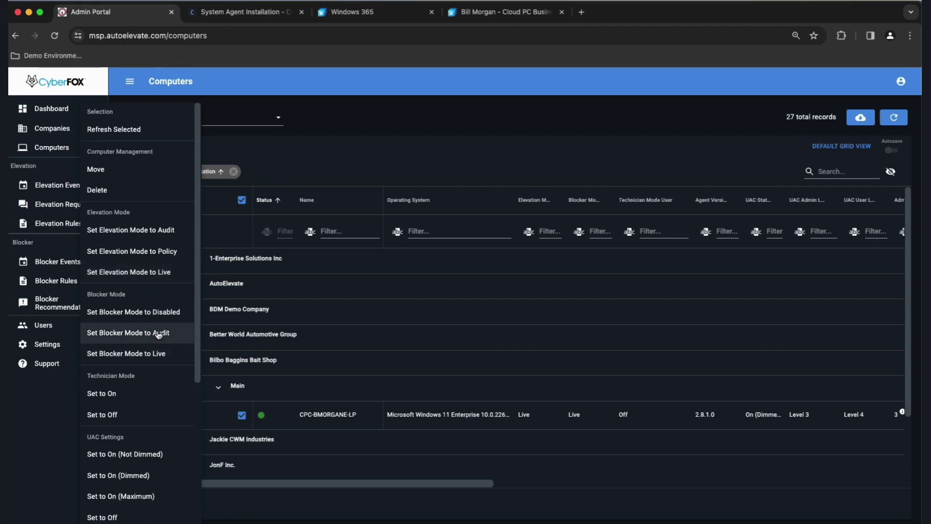
left_click(354, 317)
Switch to the Windows 365 cloud PC and view the Run as administrator option for Microsoft Edge, then dismiss it.
left_click(476, 12)
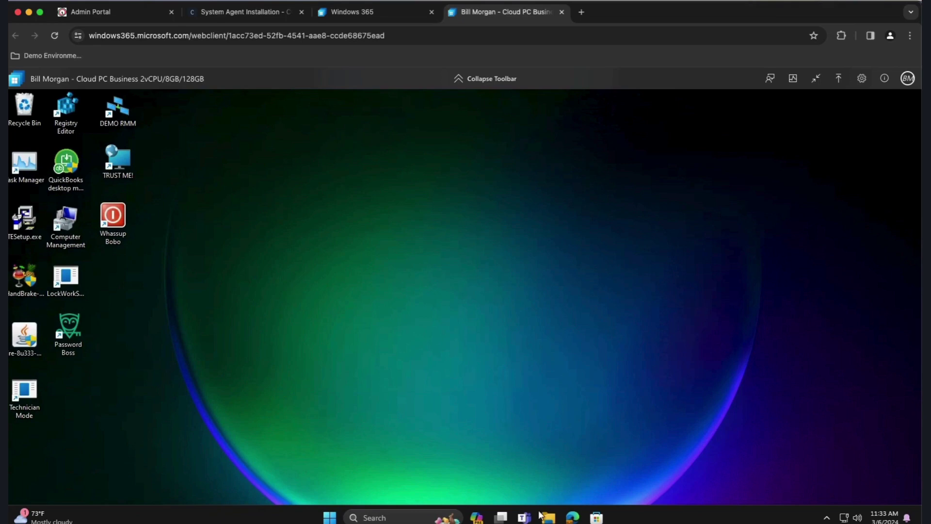
right_click(573, 517)
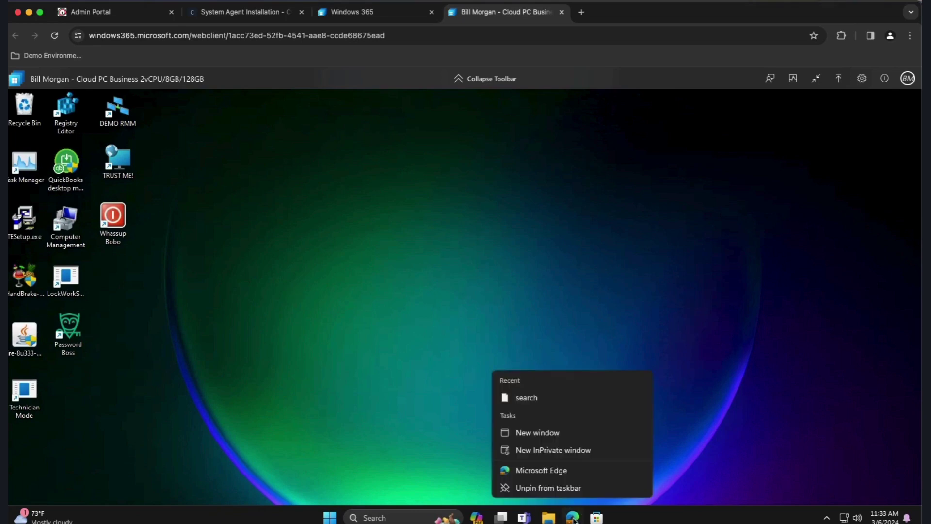
right_click(558, 473)
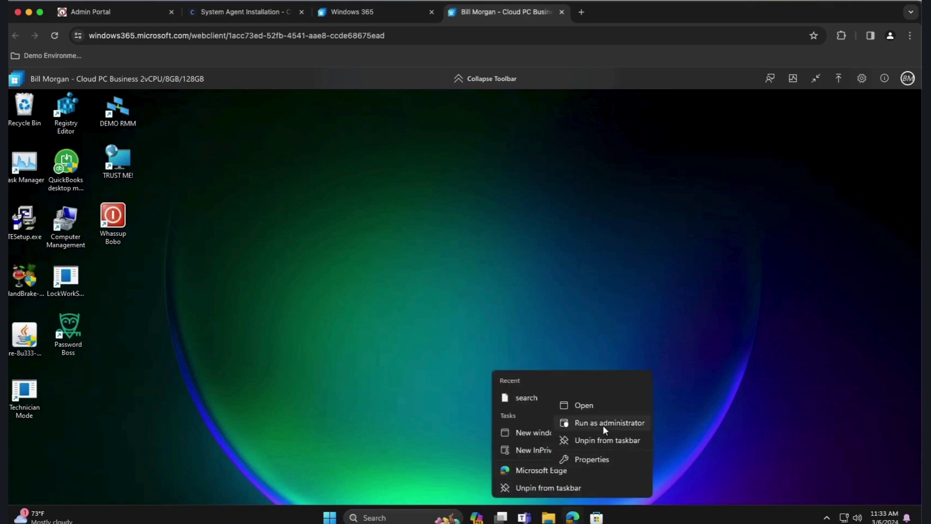
left_click(734, 403)
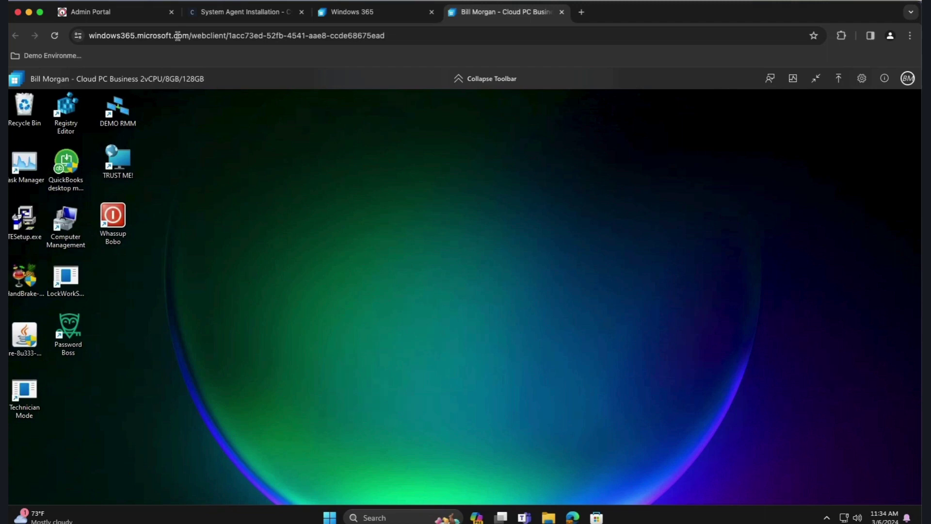
Return to the AutoElevate admin portal and refresh the computers data.
left_click(159, 20)
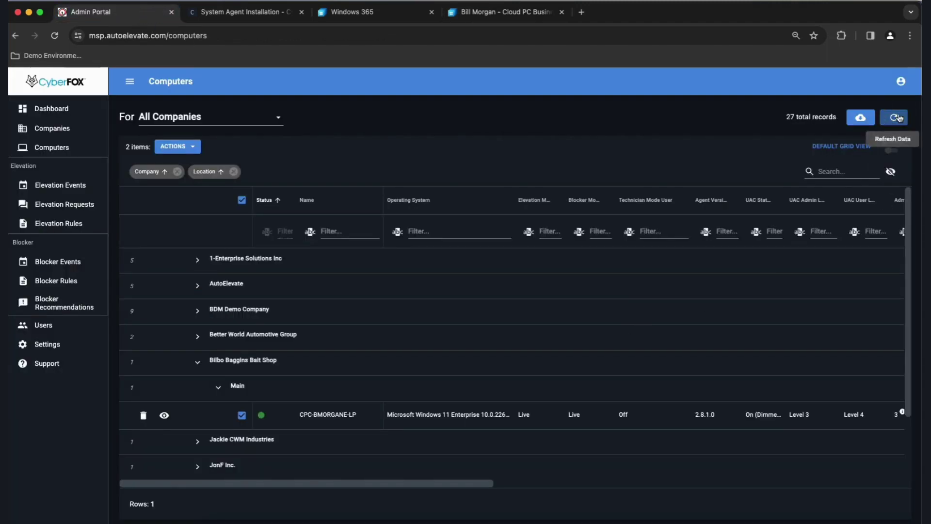
left_click(893, 118)
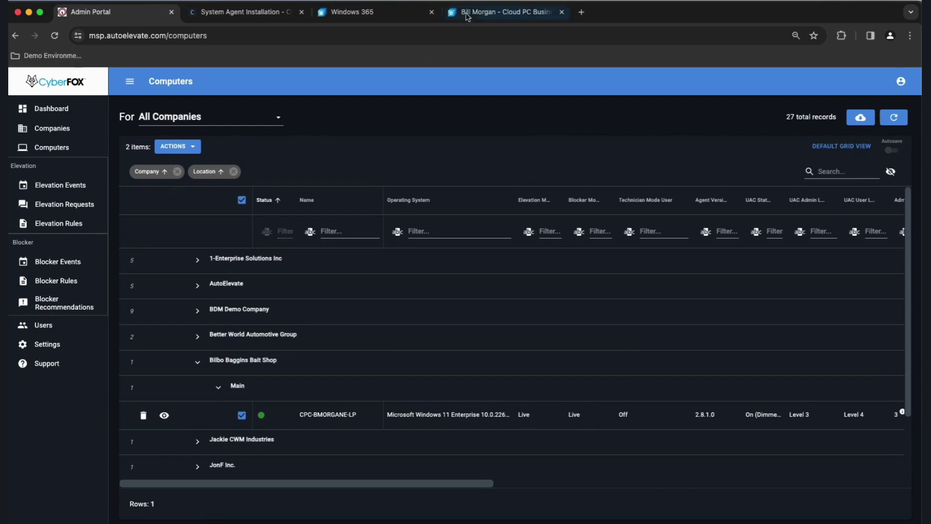
Switch to the cloud PC, launch the jre-8u333 Java installer from the desktop and cancel its installation.
left_click(504, 12)
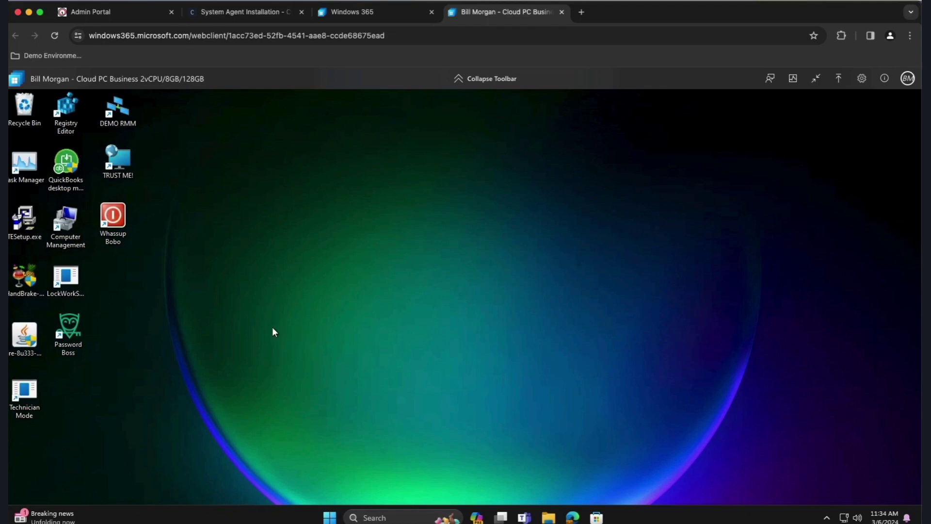
double_click(27, 335)
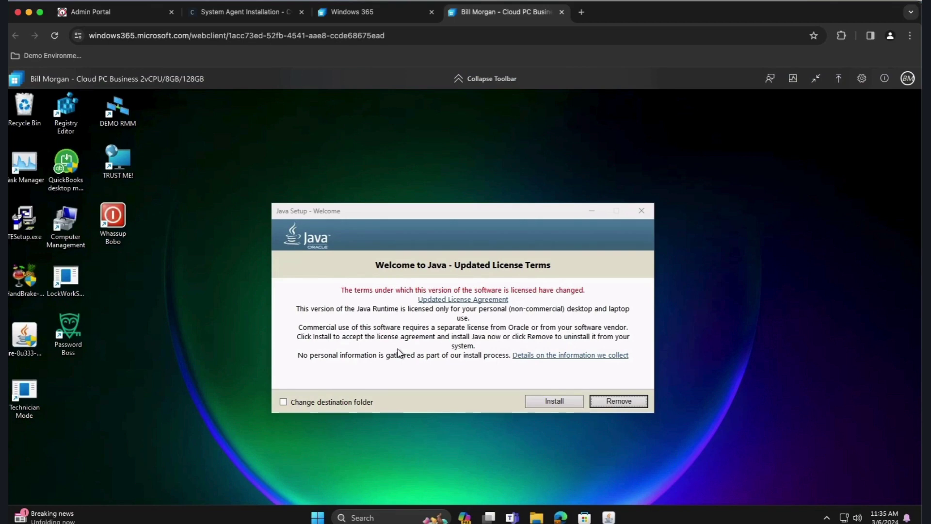
left_click(641, 212)
left_click(503, 344)
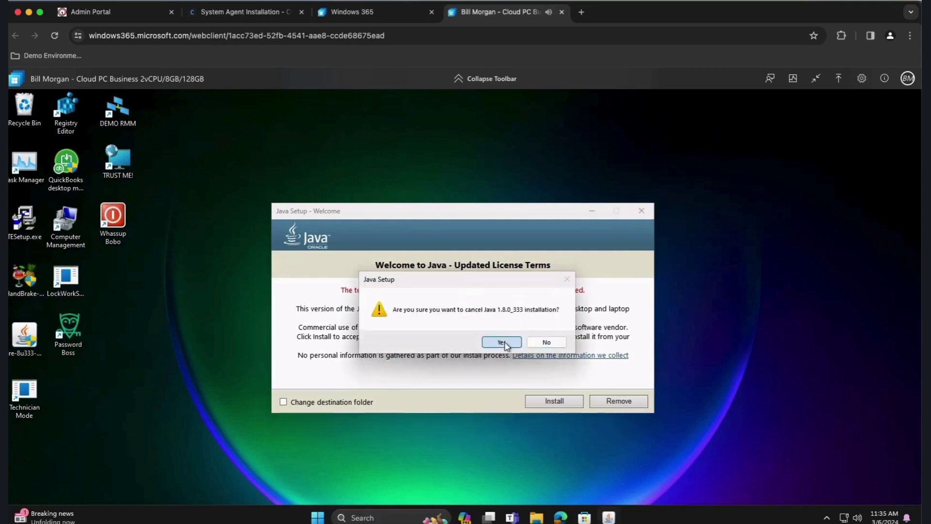
Launch the TESetup.exe installer on the cloud PC and submit its admin rights request for review.
double_click(25, 221)
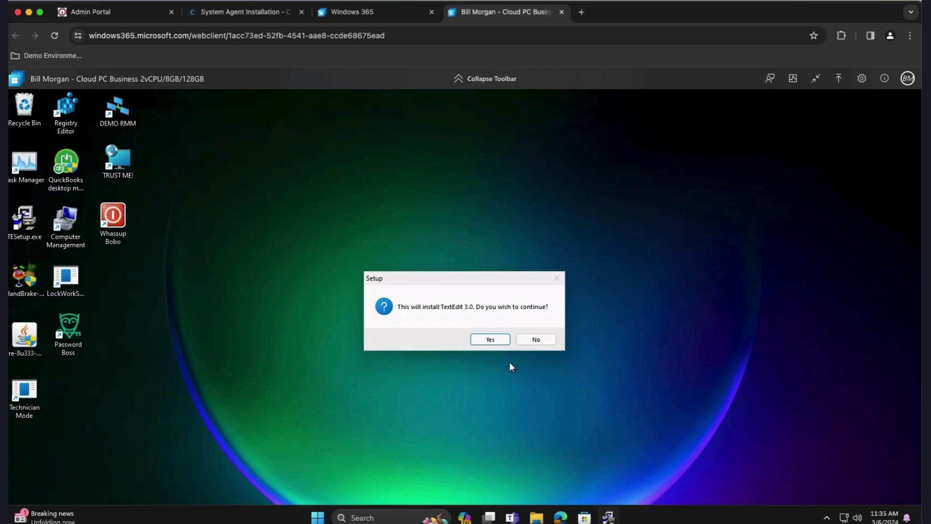
left_click(492, 339)
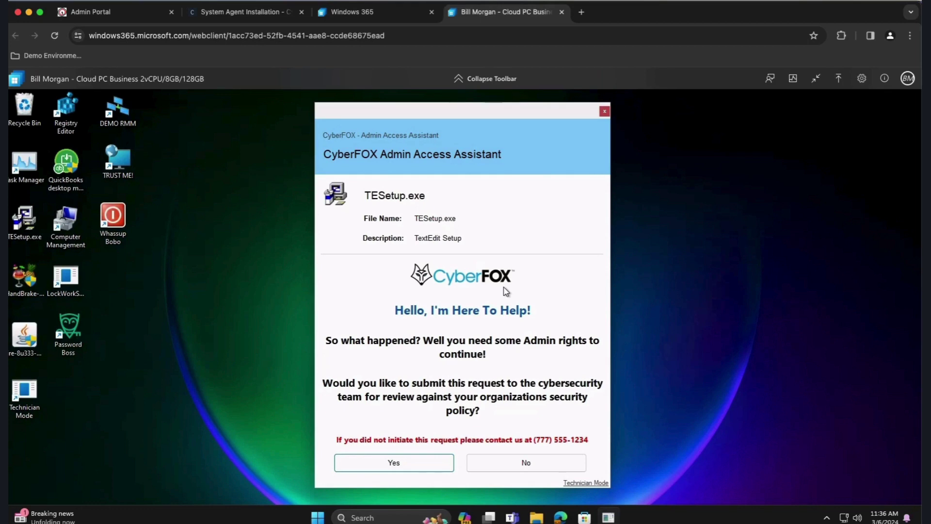
left_click(395, 464)
Switch to the admin portal and open the pending TESetup.exe elevation request to review its details and security checks.
left_click(82, 13)
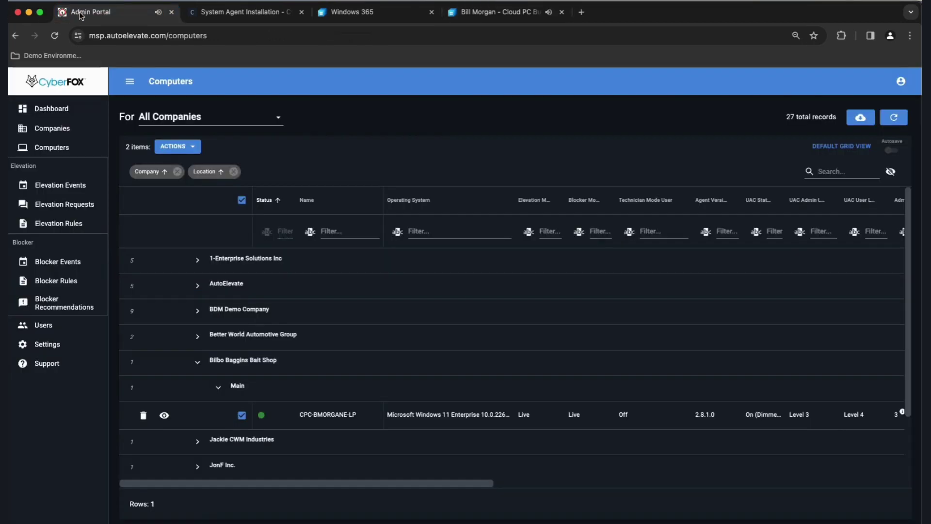
left_click(80, 208)
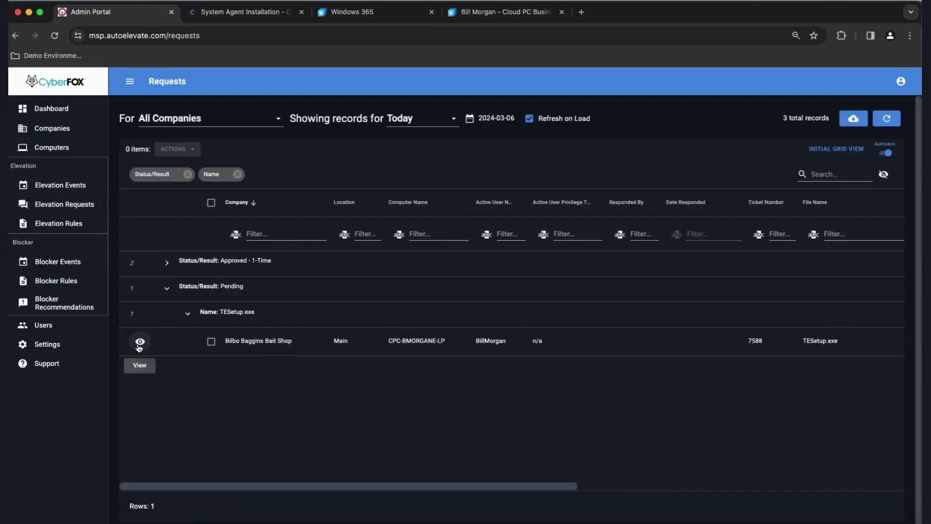
left_click(140, 342)
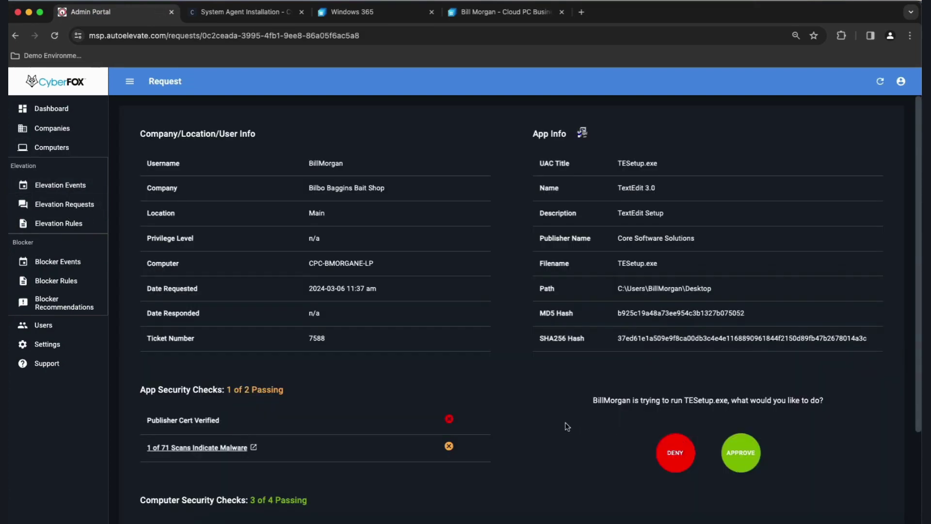
scroll(567, 422, "down", 2)
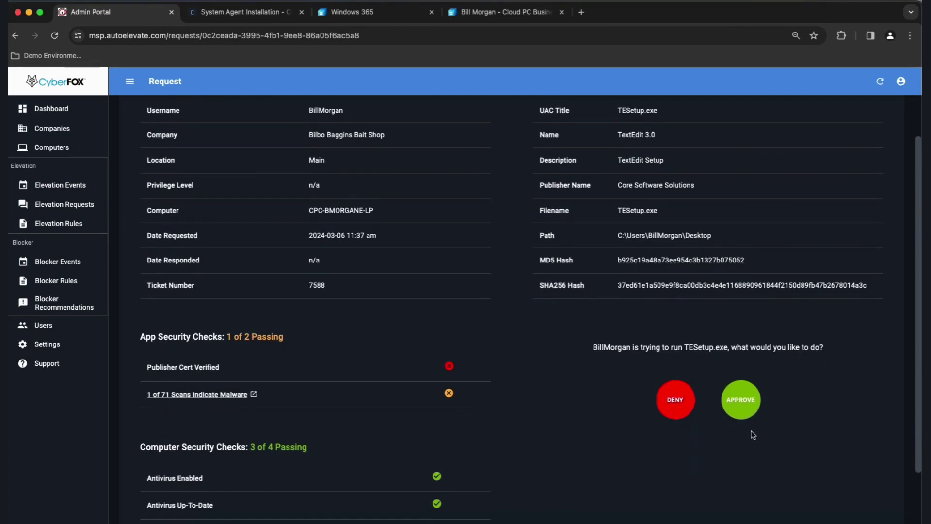
Deny the TESetup.exe request with the scope This Request (1 Time).
left_click(672, 406)
left_click(553, 301)
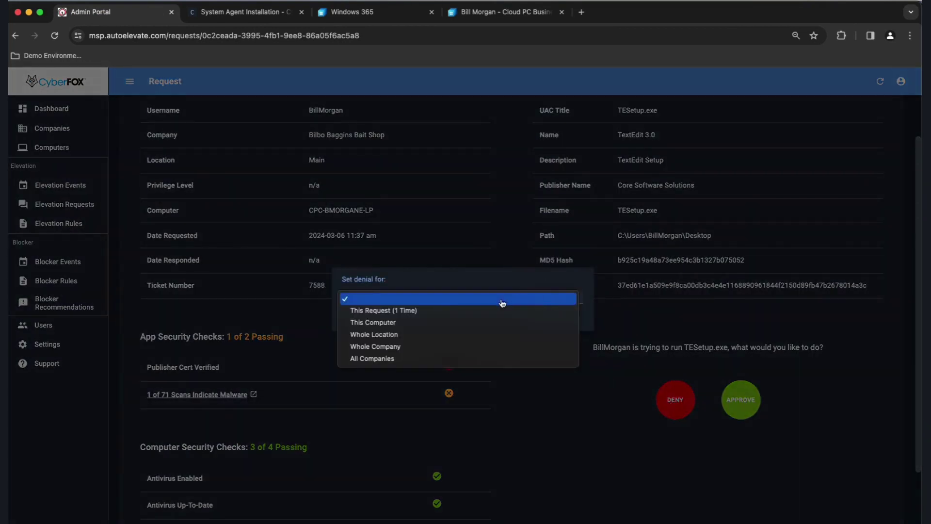
left_click(418, 311)
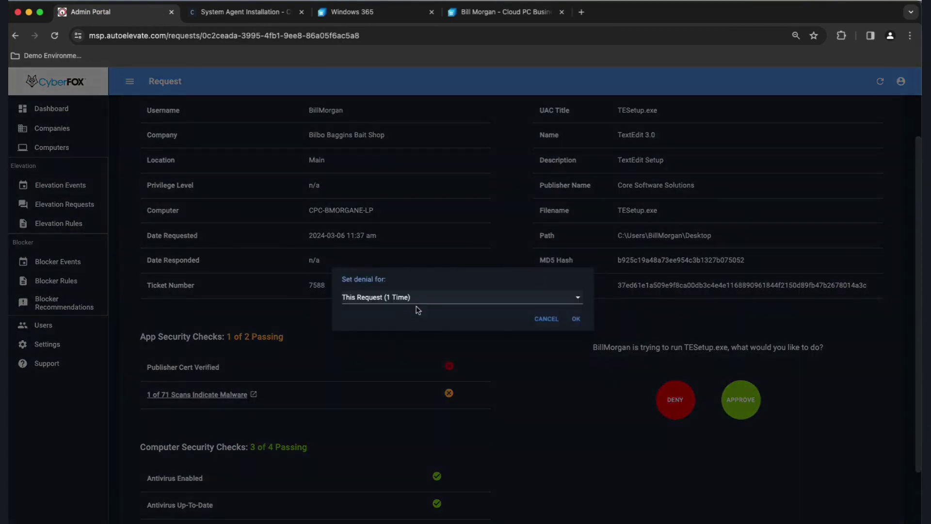
left_click(576, 318)
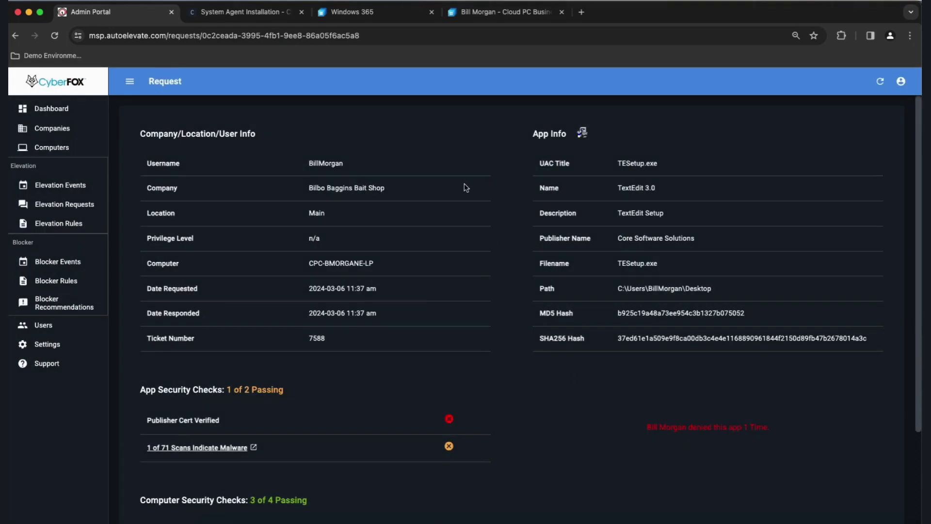
Switch to the cloud PC, acknowledge the TESetup.exe denial and launch the HandBrake installer from the desktop.
left_click(478, 13)
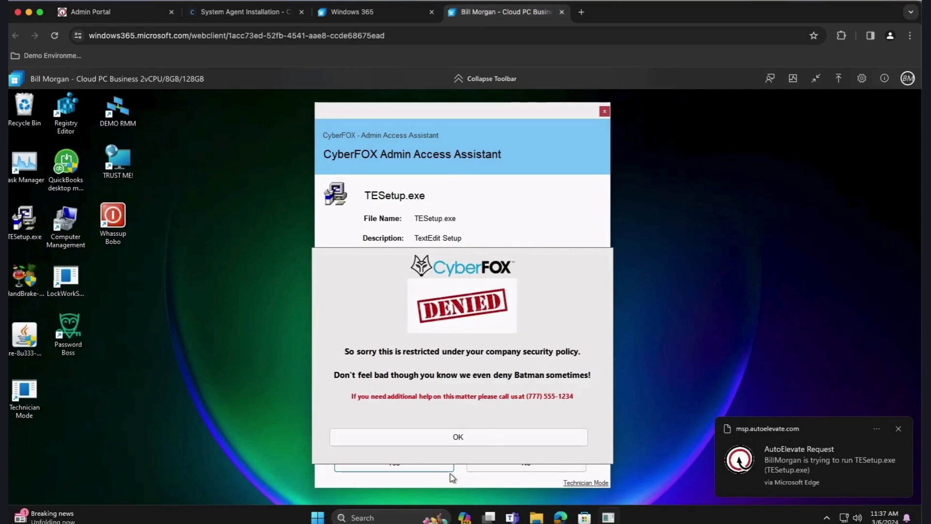
left_click(458, 438)
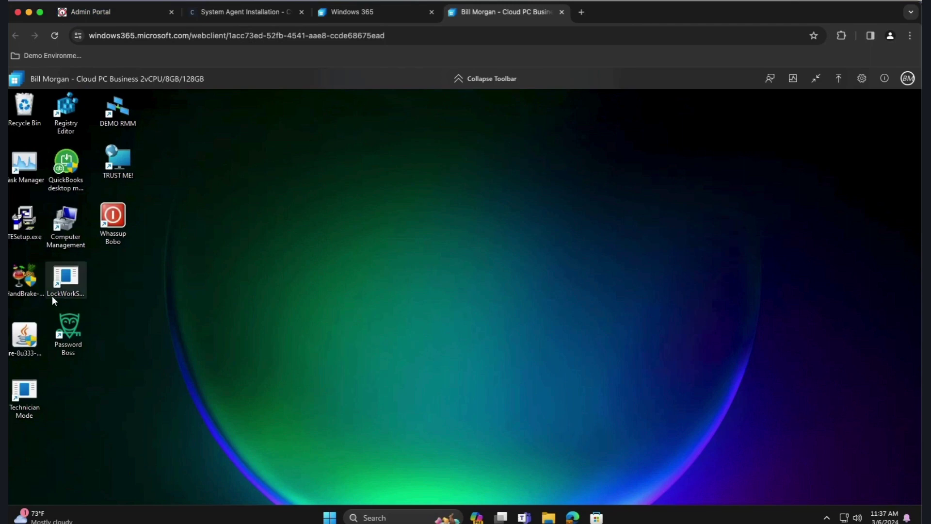
double_click(26, 277)
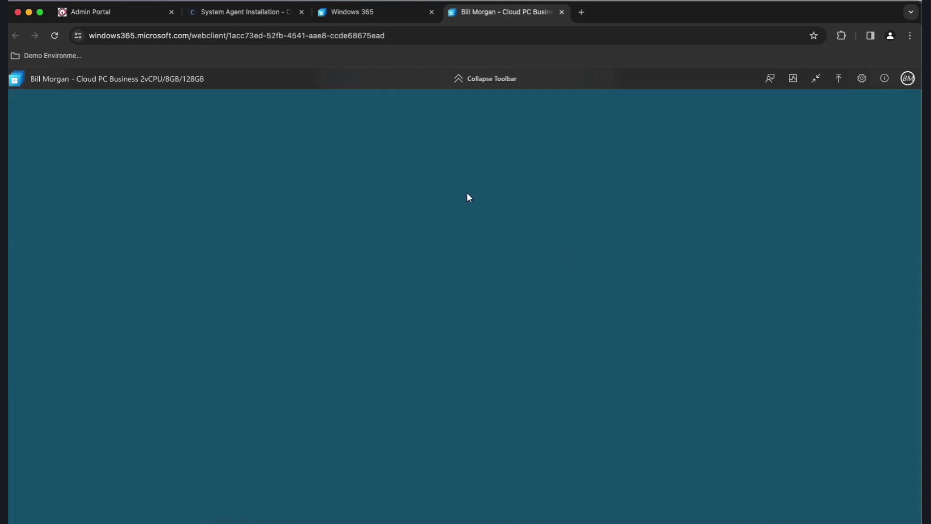
Return to the admin portal and review the app and computer security checks of the denied TESetup.exe request.
left_click(139, 13)
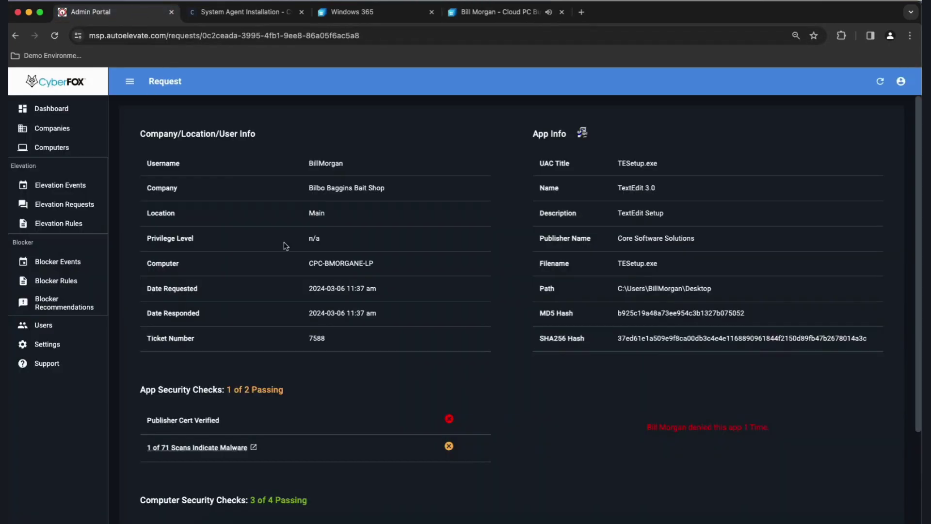
scroll(640, 393, "down", 3)
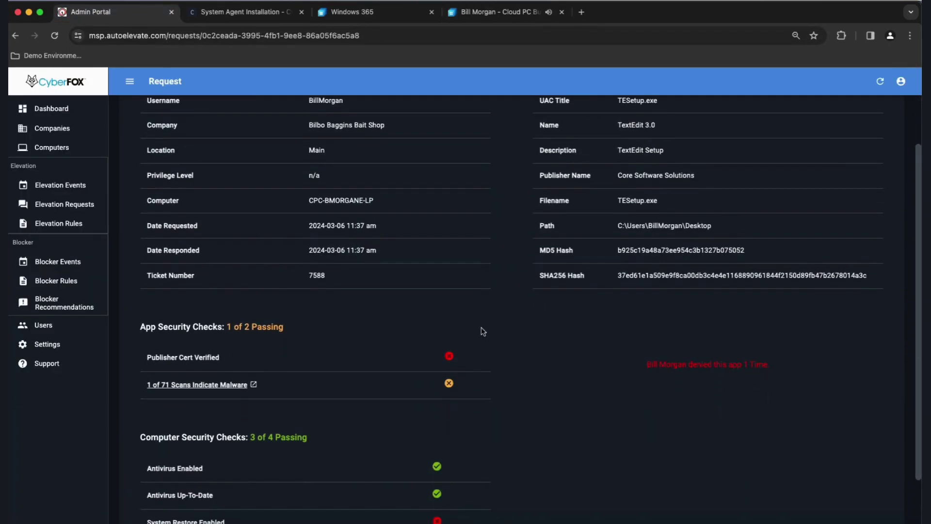
scroll(447, 319, "up", 1)
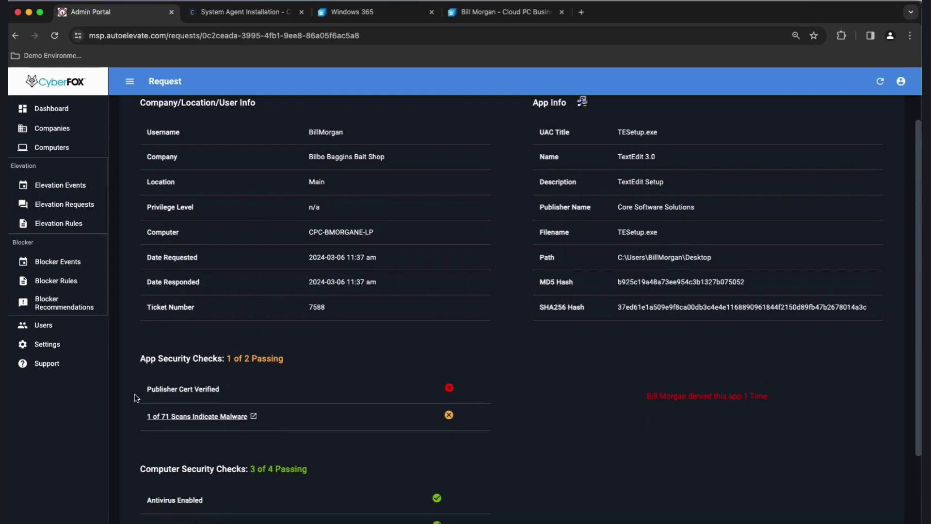
Open the VirusTotal report for TESetup.exe, review its vendor detections, file details and signature information, and close it.
triple_click(155, 383)
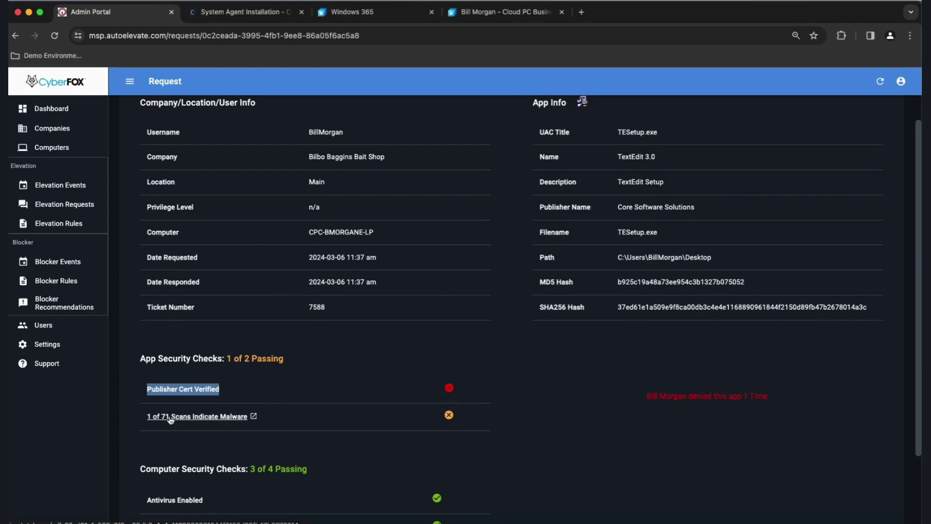
left_click(216, 418)
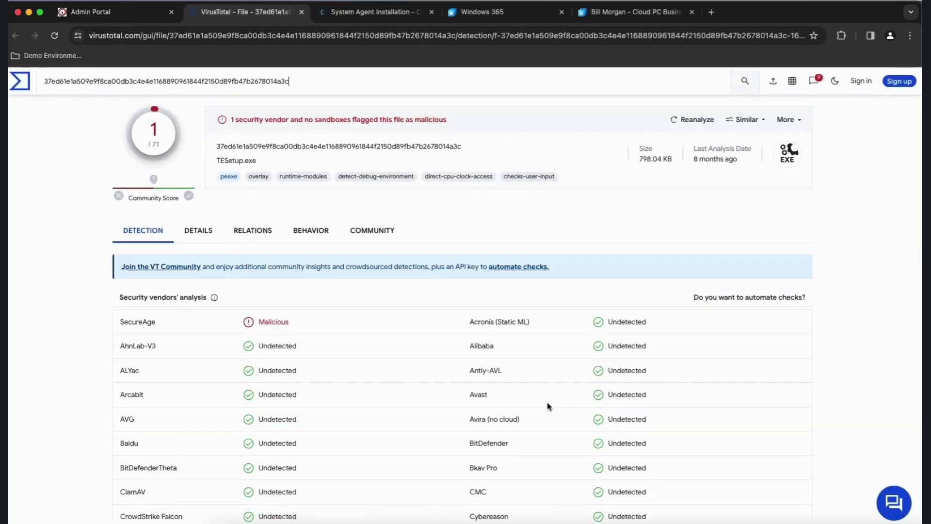
left_click_drag(265, 321, 289, 322)
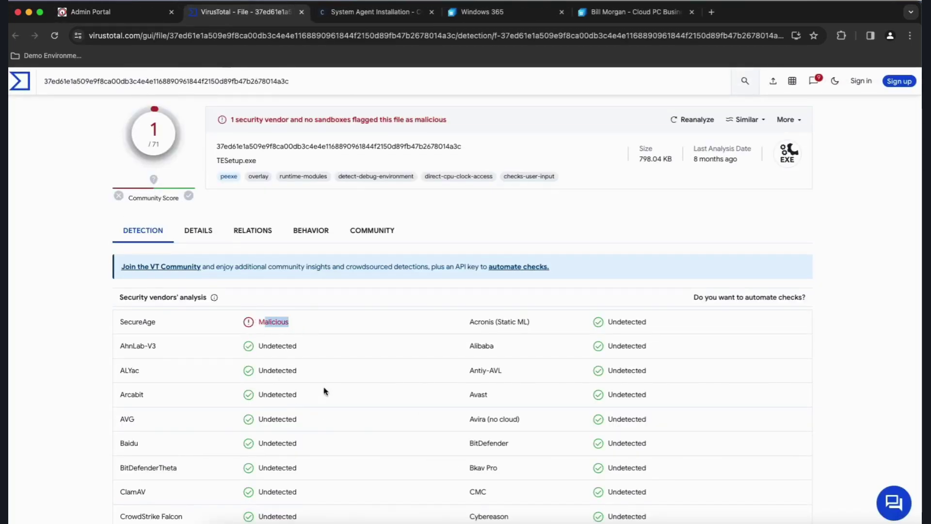
left_click(199, 234)
scroll(202, 385, "down", 6)
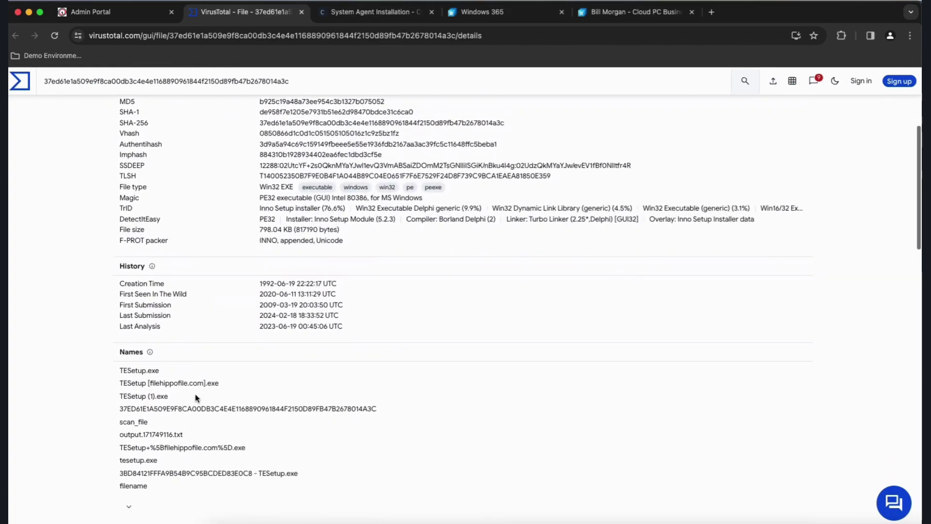
left_click_drag(121, 349, 208, 351)
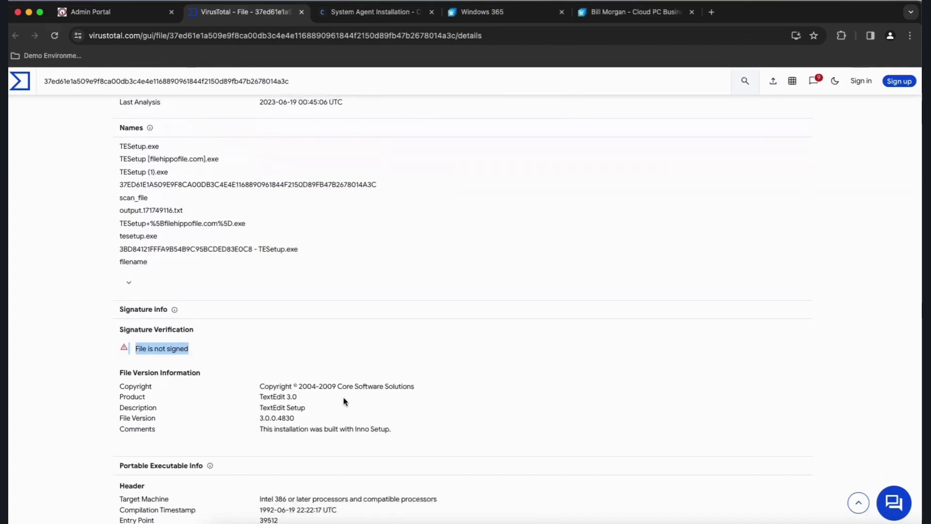
scroll(311, 379, "up", 7)
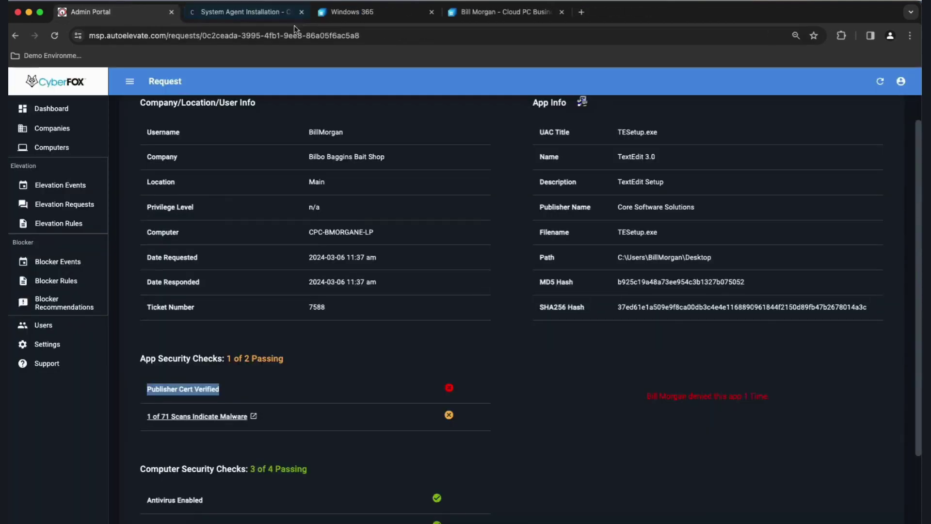
left_click(301, 12)
left_click(332, 383)
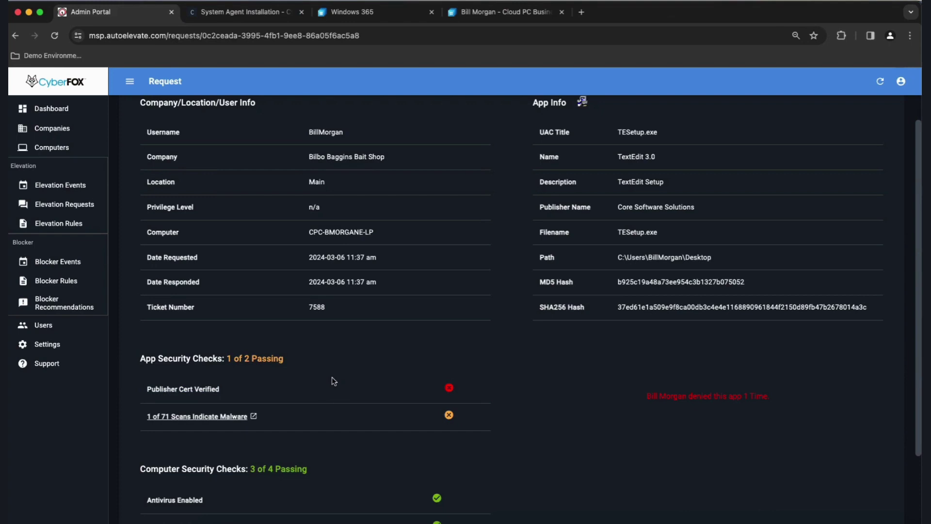
Check the computer security results, then open the Elevation Requests list and look through the approved and denied groups.
scroll(334, 379, "down", 3)
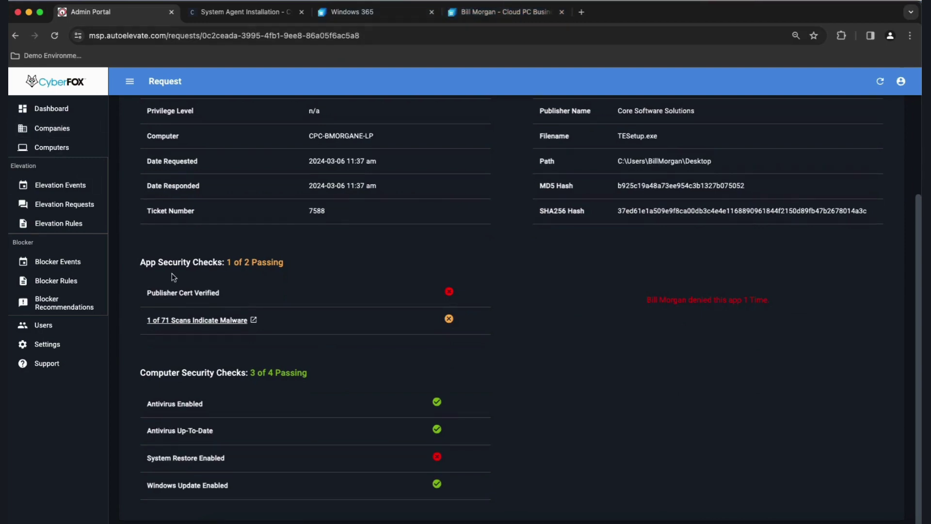
scroll(197, 289, "up", 3)
left_click(54, 207)
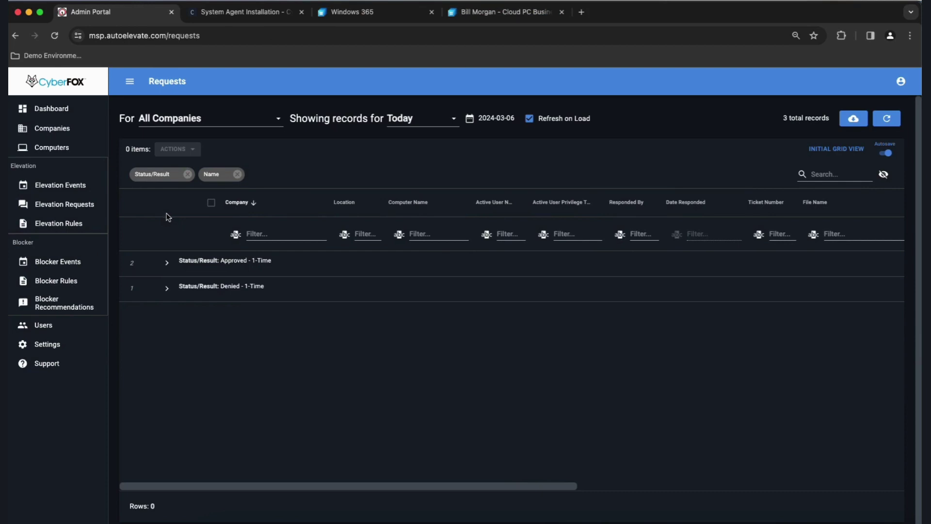
left_click(172, 265)
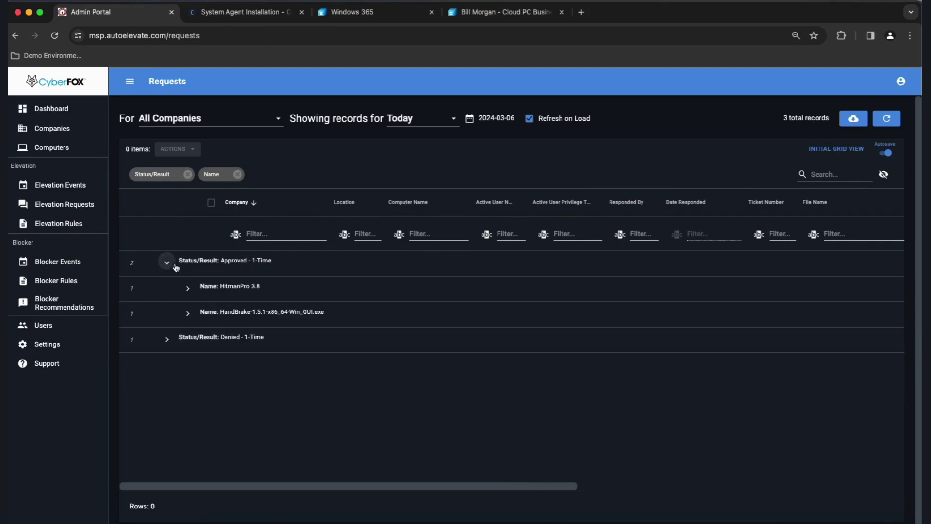
left_click(173, 345)
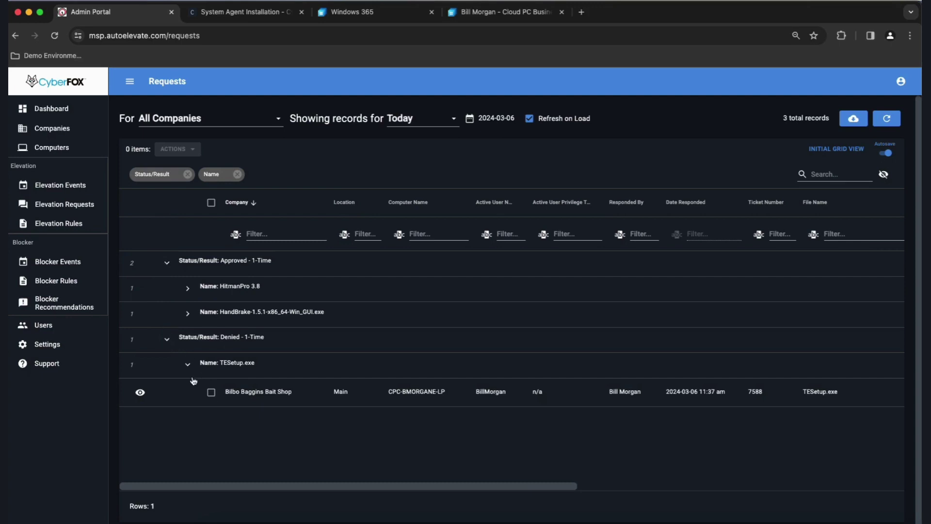
left_click(187, 364)
left_click(171, 342)
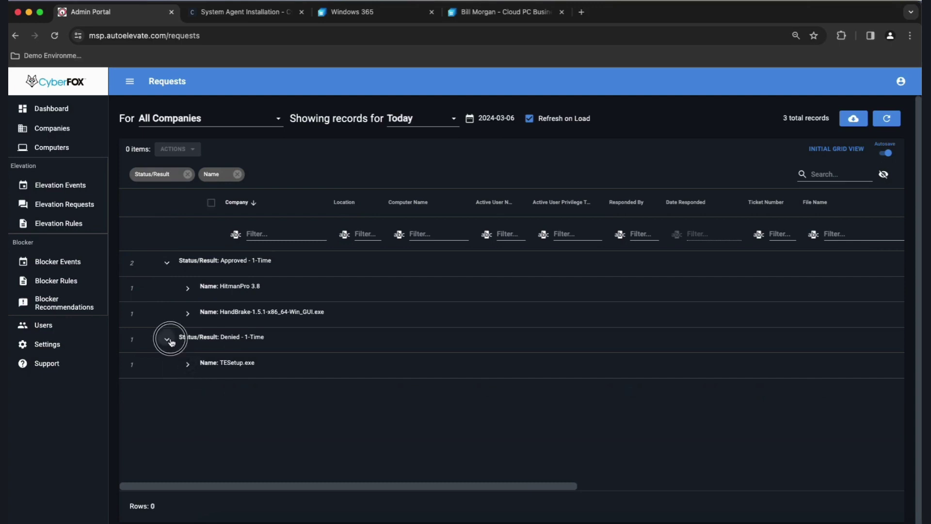
left_click(167, 263)
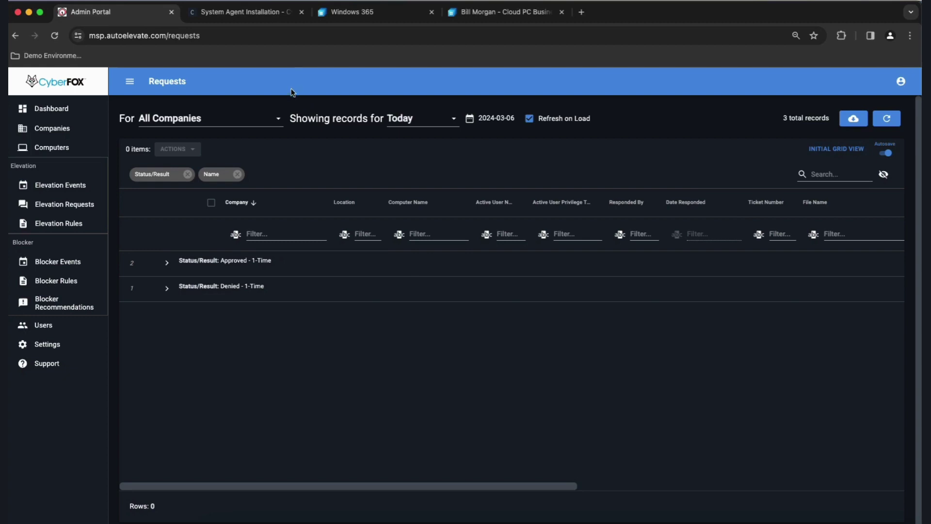
Switch to the cloud PC, submit the HandBrake elevation request, and open the pending request in the admin portal.
left_click(463, 12)
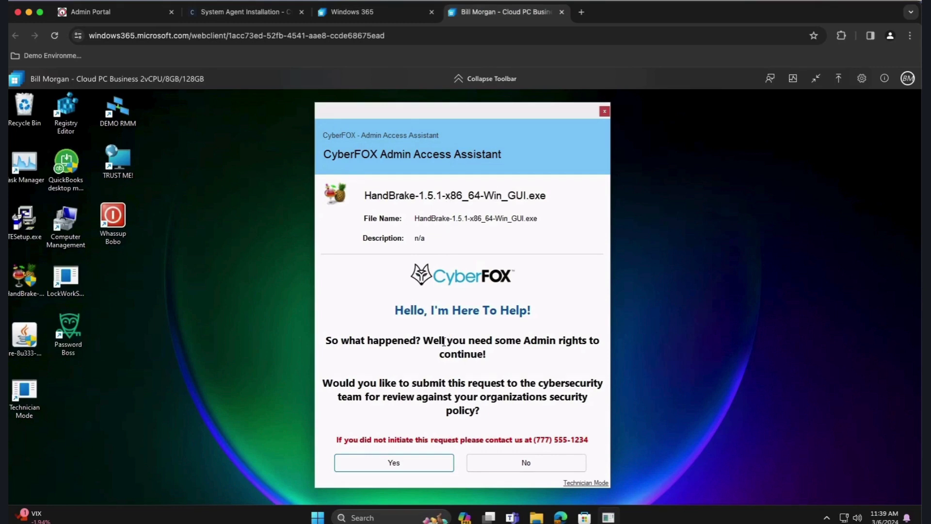
left_click(429, 464)
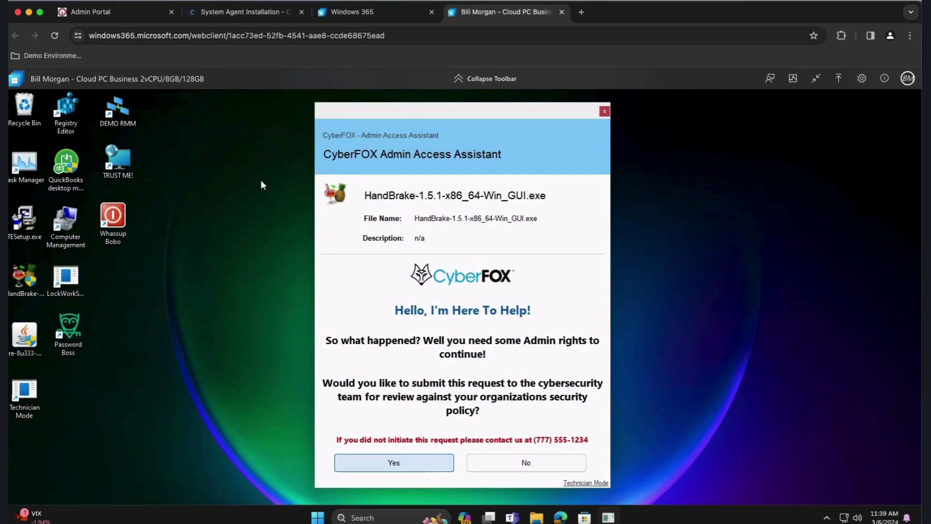
left_click(131, 12)
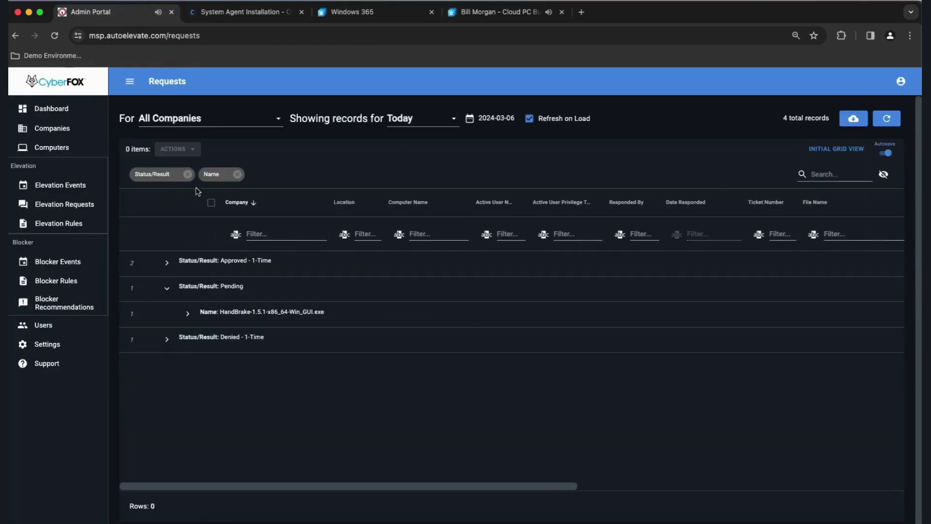
left_click(187, 313)
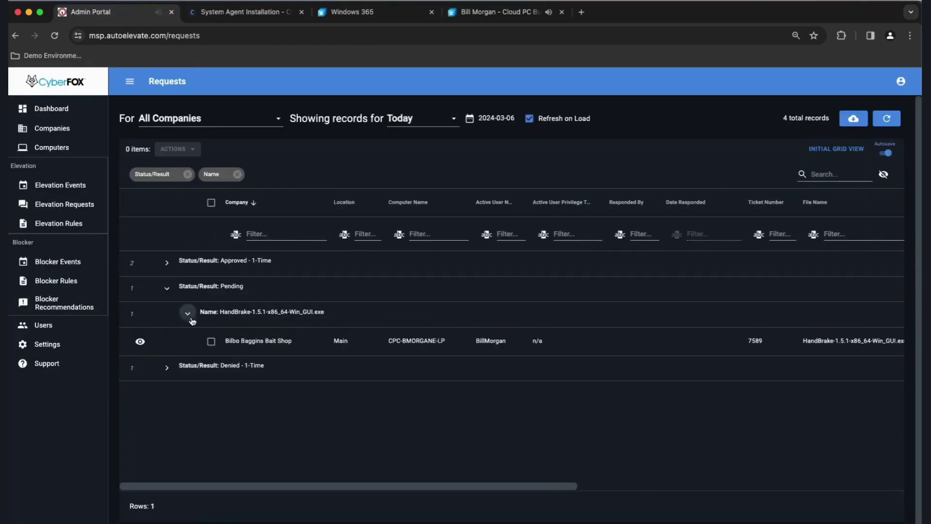
left_click(139, 341)
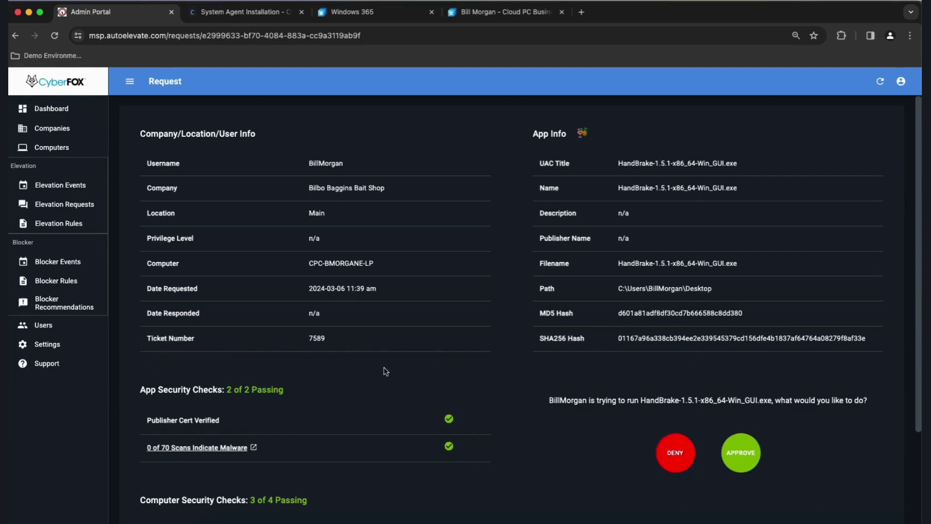
Review the HandBrake request's security checks and approve it for This Request (1 Time) with Admin elevation.
scroll(460, 442, "down", 3)
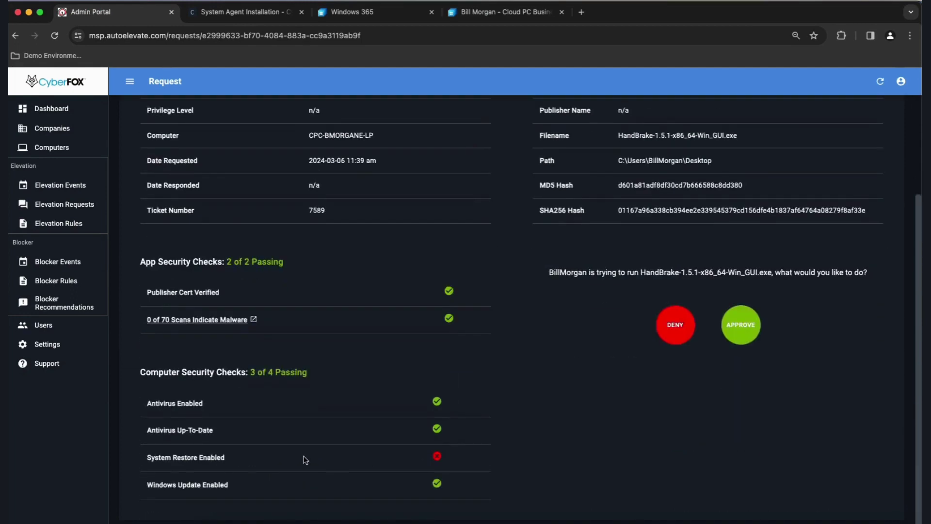
scroll(602, 413, "up", 1)
left_click(737, 349)
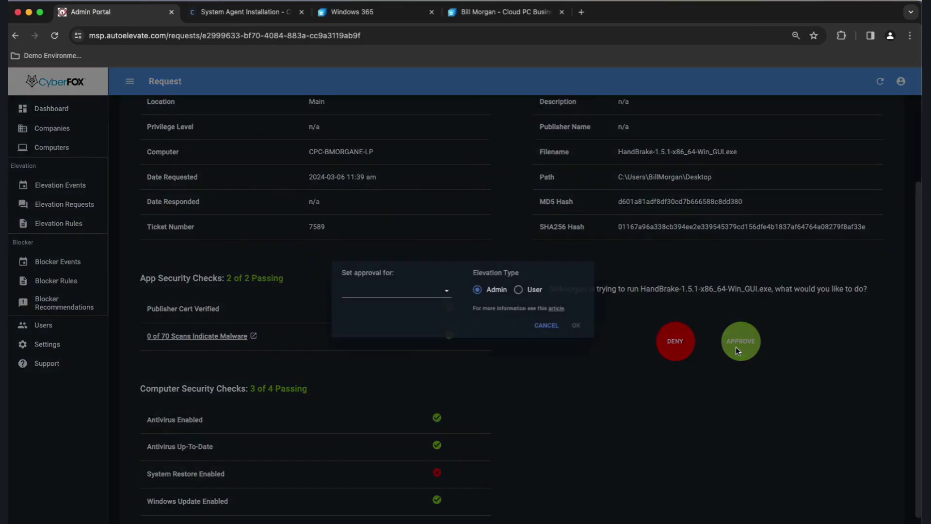
left_click(445, 291)
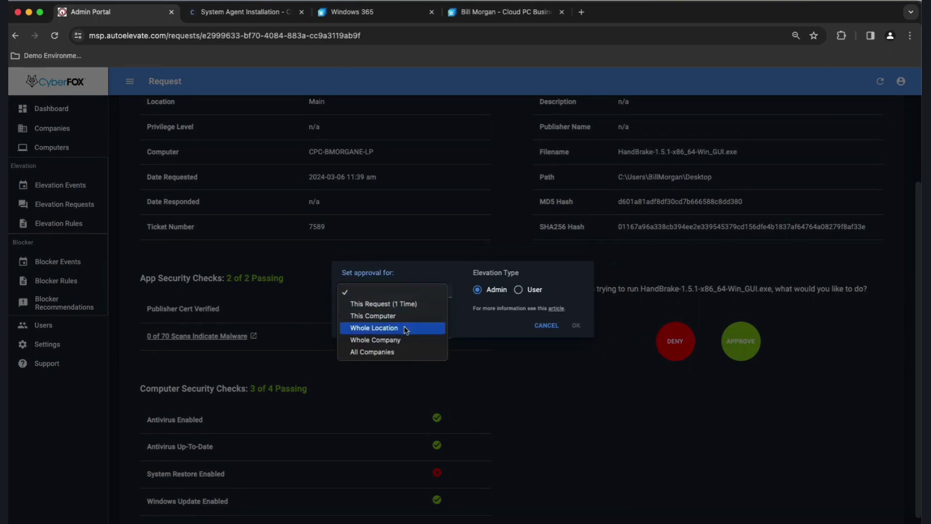
left_click(396, 305)
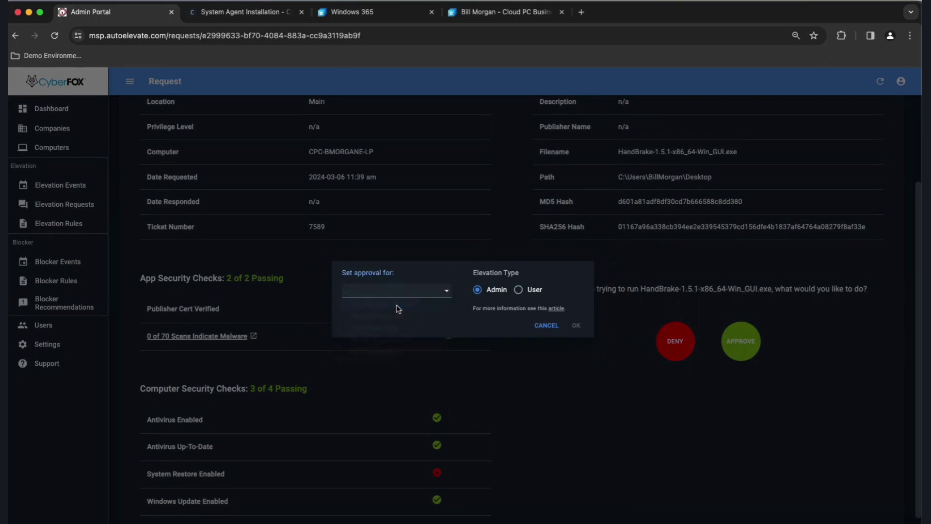
left_click(576, 325)
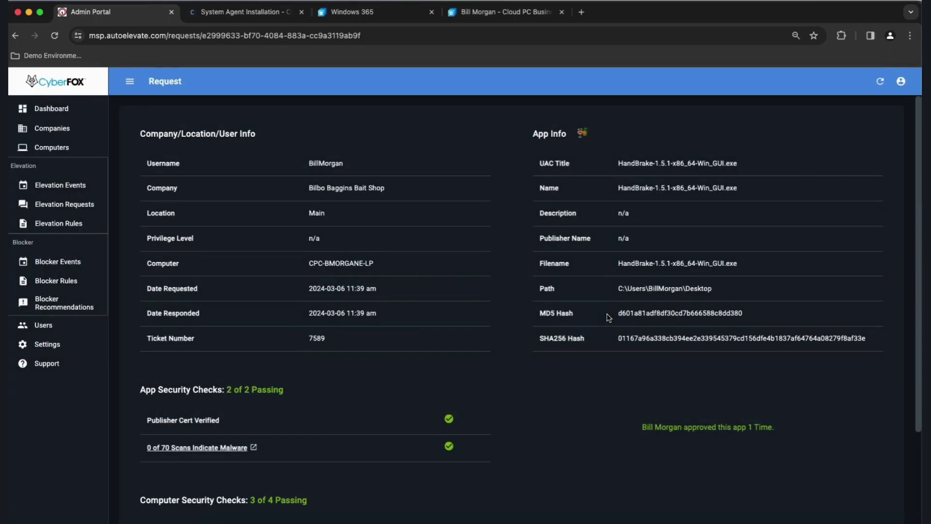
Switch to the cloud PC, acknowledge the HandBrake ticket message and dismiss the AutoElevate request notification.
left_click(502, 12)
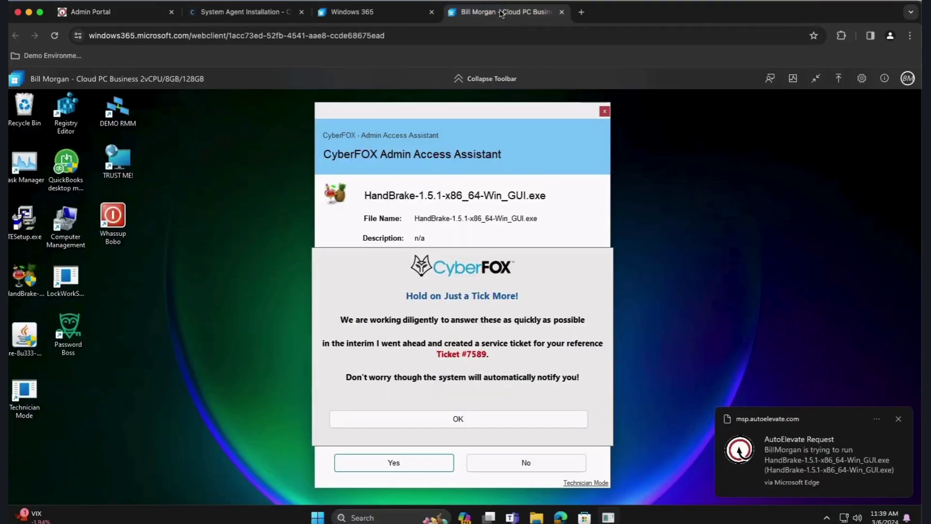
left_click(467, 421)
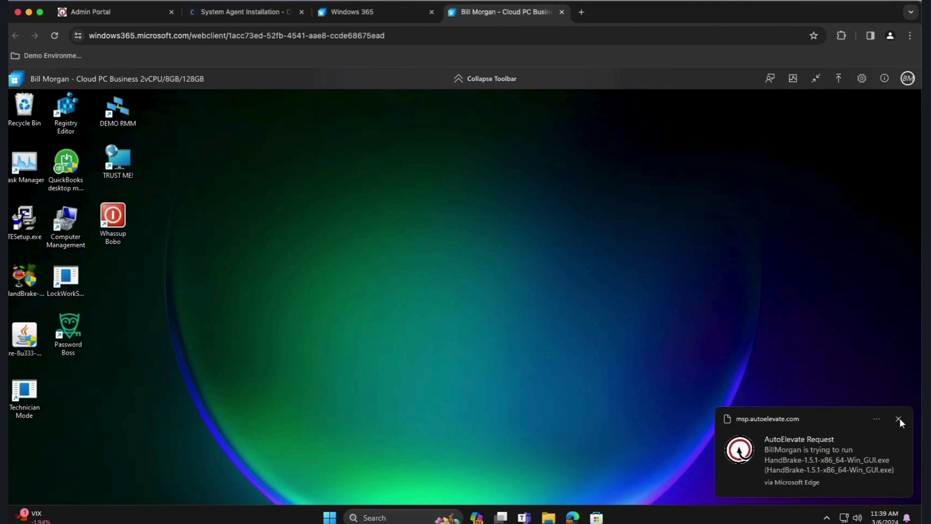
left_click(899, 419)
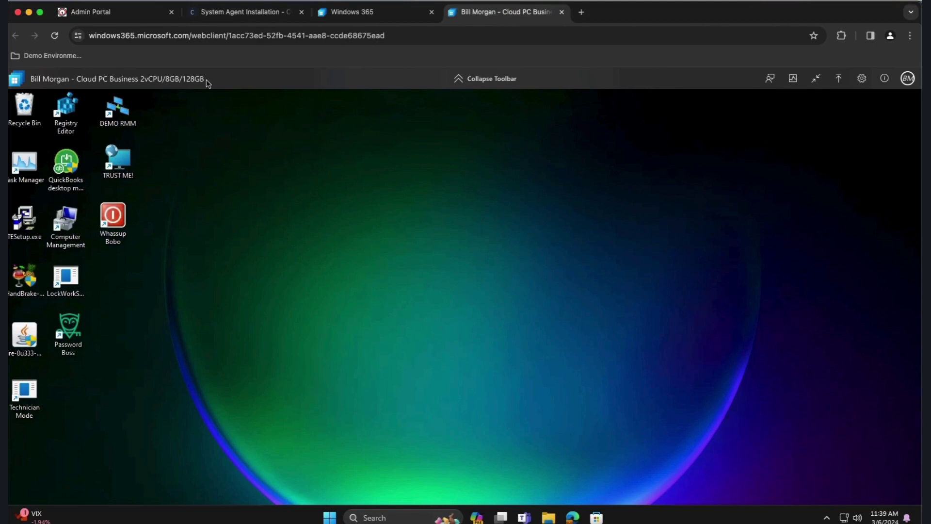
Return to the admin portal and review the approved HandBrake request's approval status, details and security checks.
left_click(121, 13)
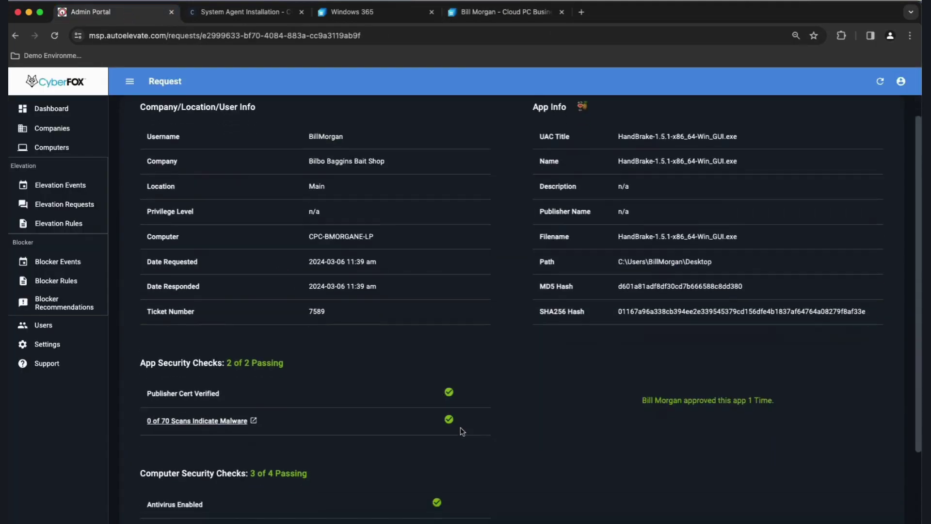
scroll(462, 432, "down", 3)
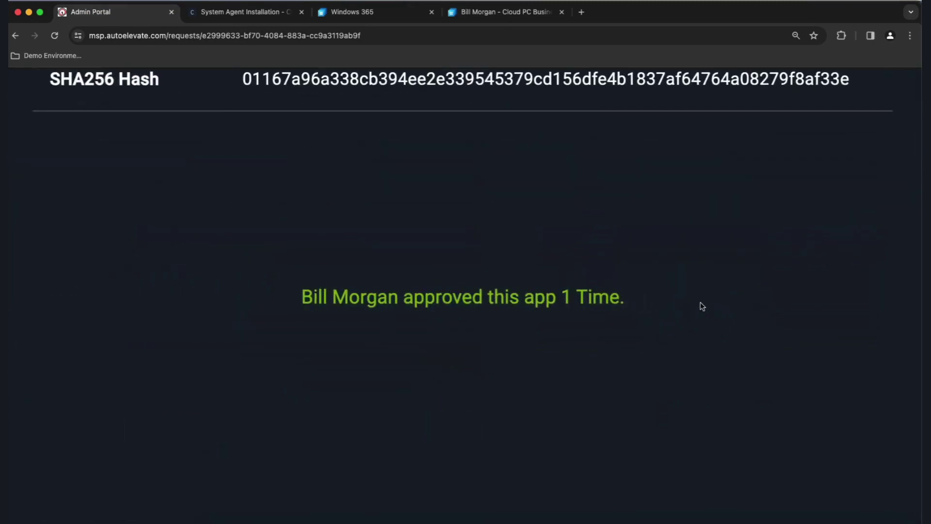
scroll(650, 313, "down", 5)
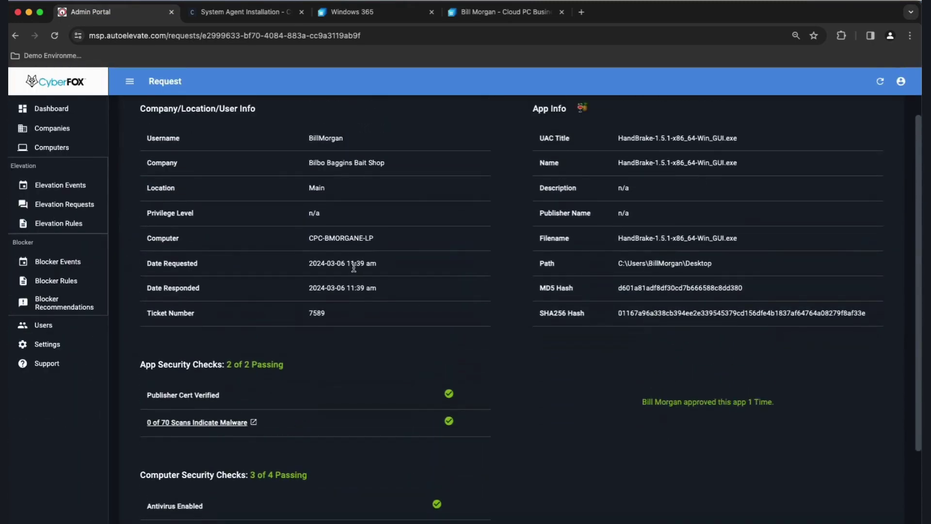
Switch to the cloud PC, launch the approved HandBrake installer and quit its setup without installing.
left_click(470, 11)
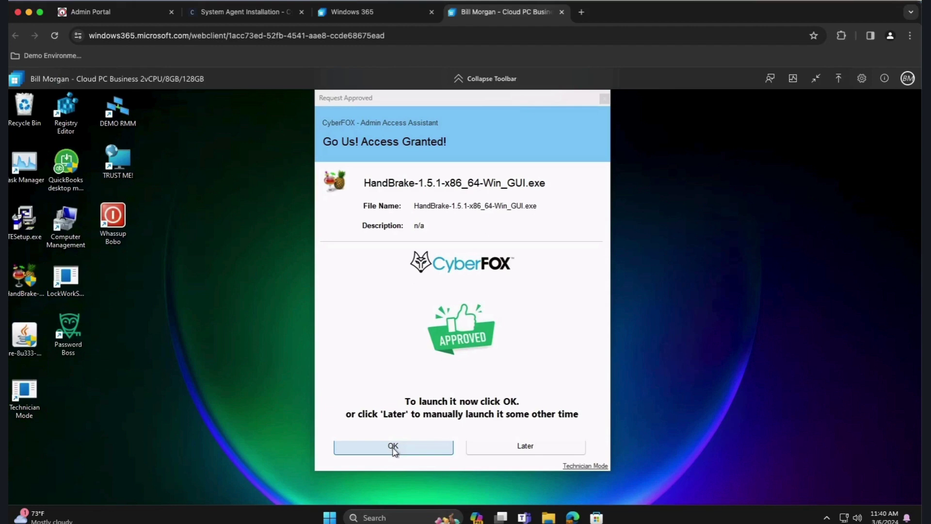
left_click(405, 444)
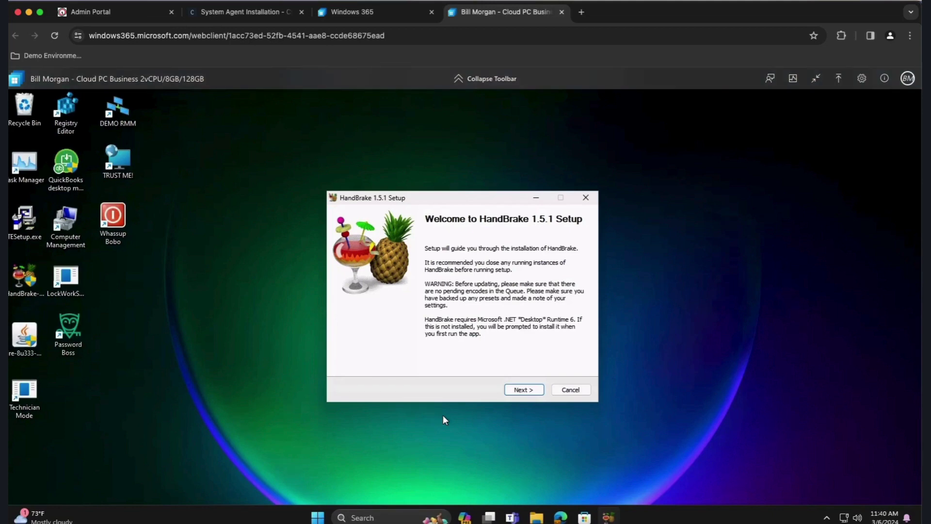
left_click(586, 199)
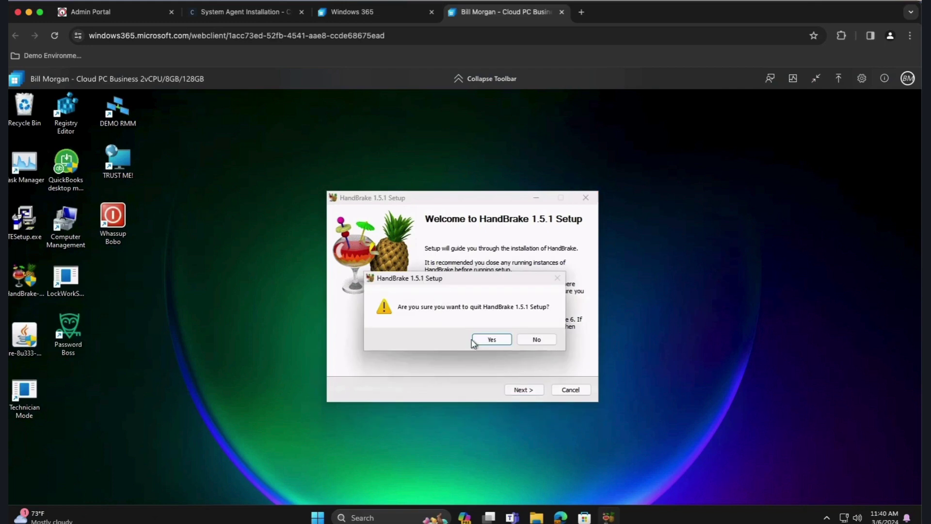
left_click(485, 338)
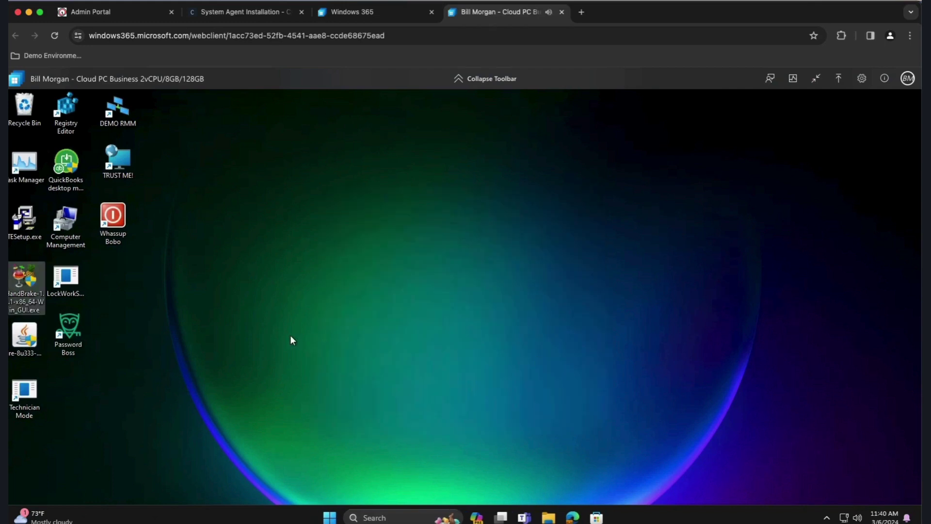
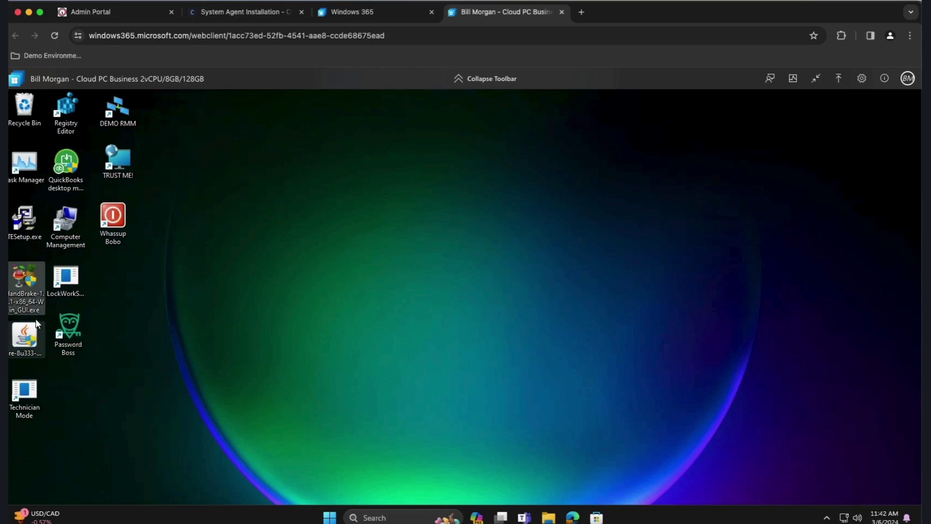
mouse_move(28, 219)
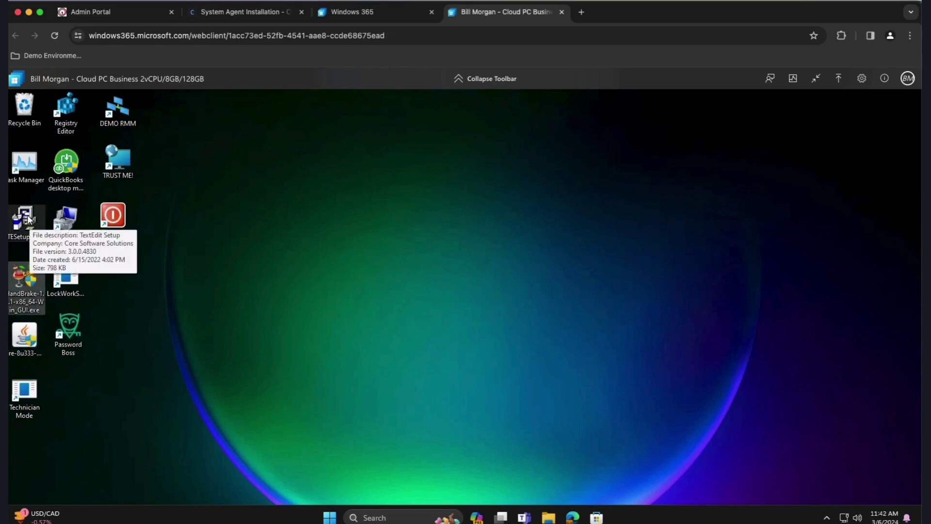
Launch the TextEdit installer, continue its setup and close the Admin Access Assistant prompt without submitting a request.
double_click(27, 218)
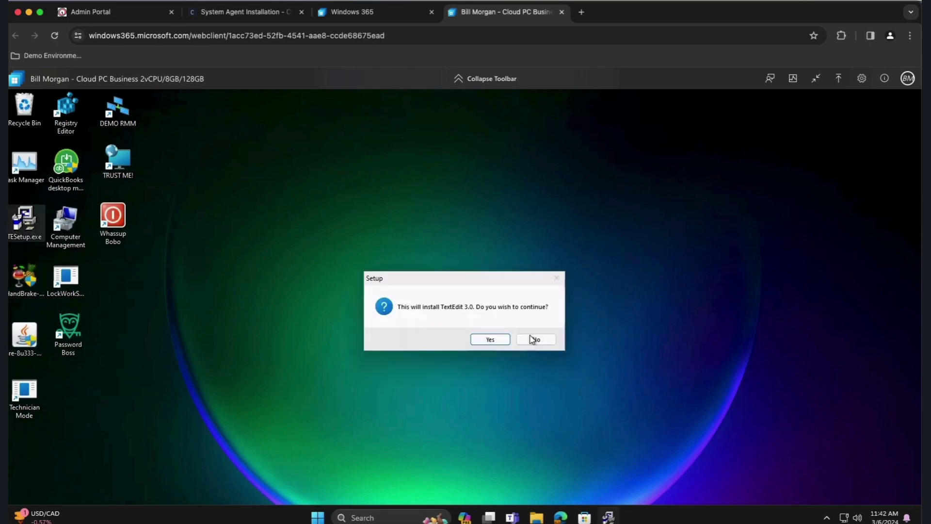
left_click(491, 341)
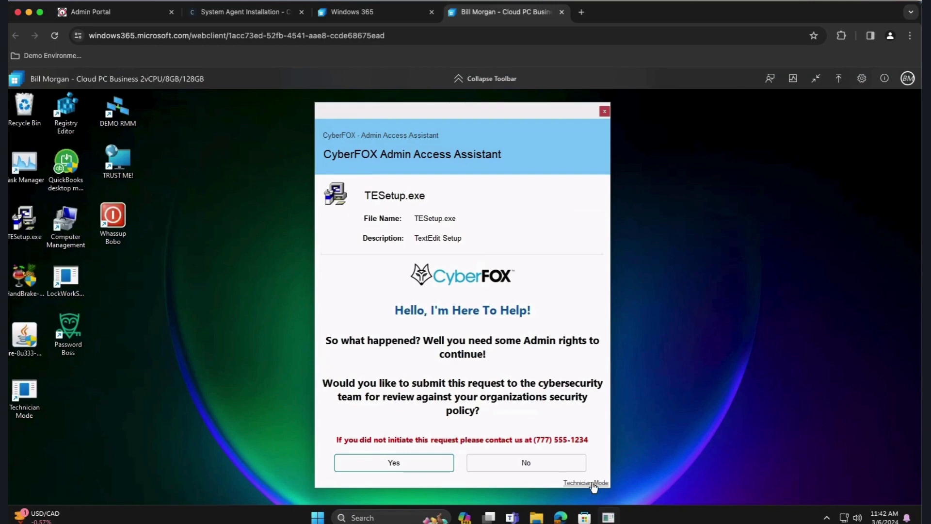
left_click(604, 112)
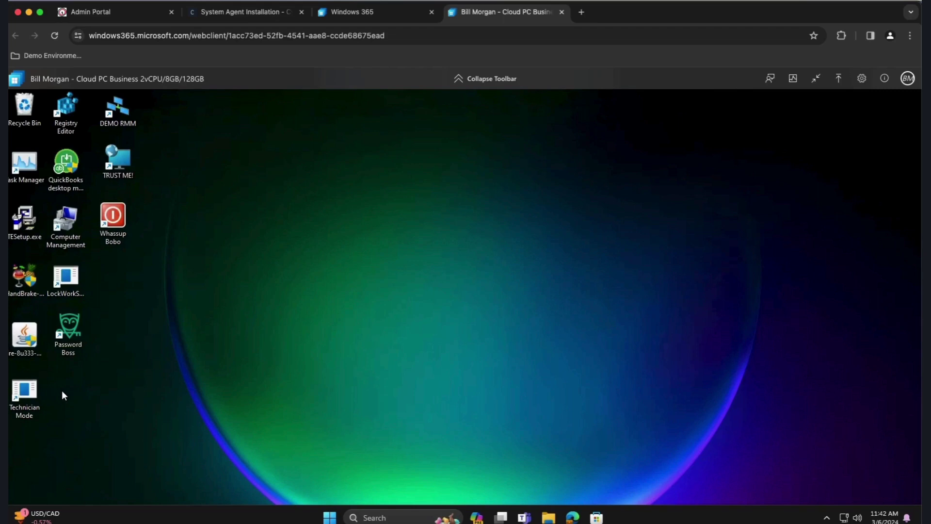
Turn on Technician Mode on the cloud PC and run Windows PowerShell as administrator using User Elevation.
left_click(25, 391)
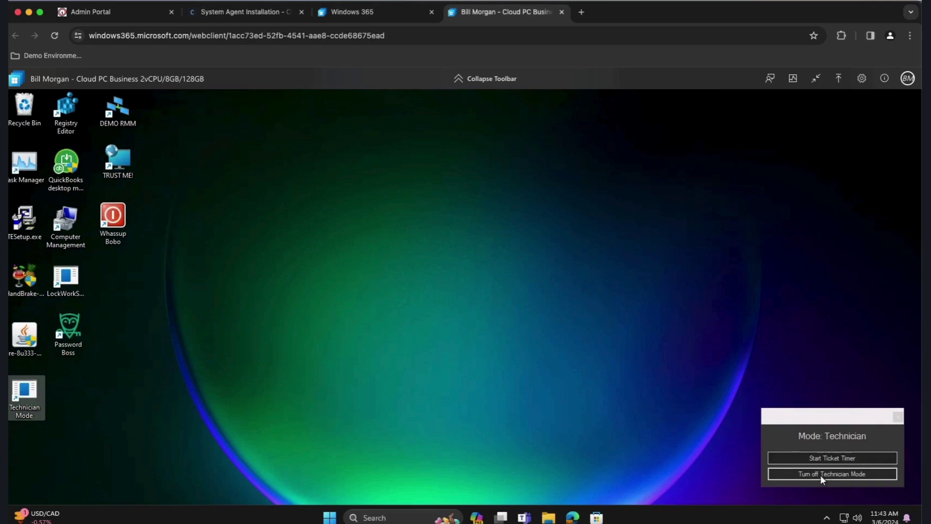
left_click(384, 518)
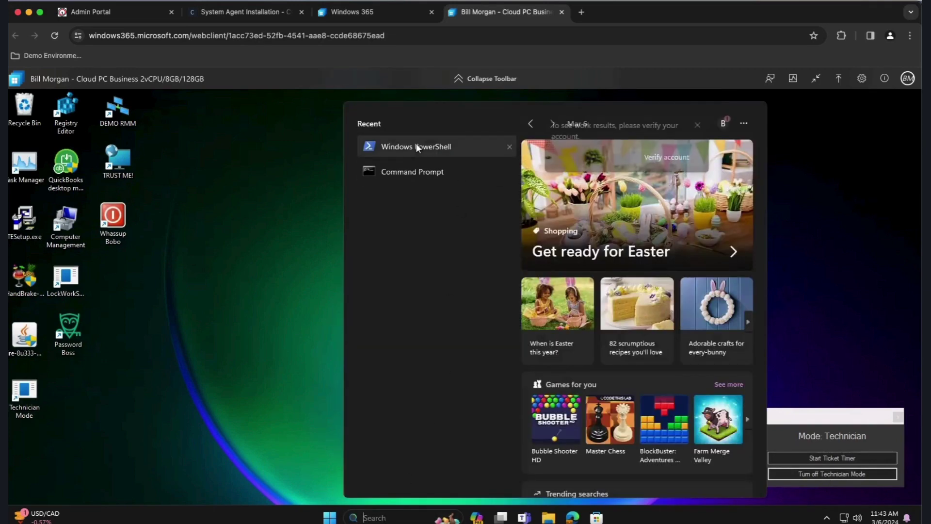
right_click(417, 145)
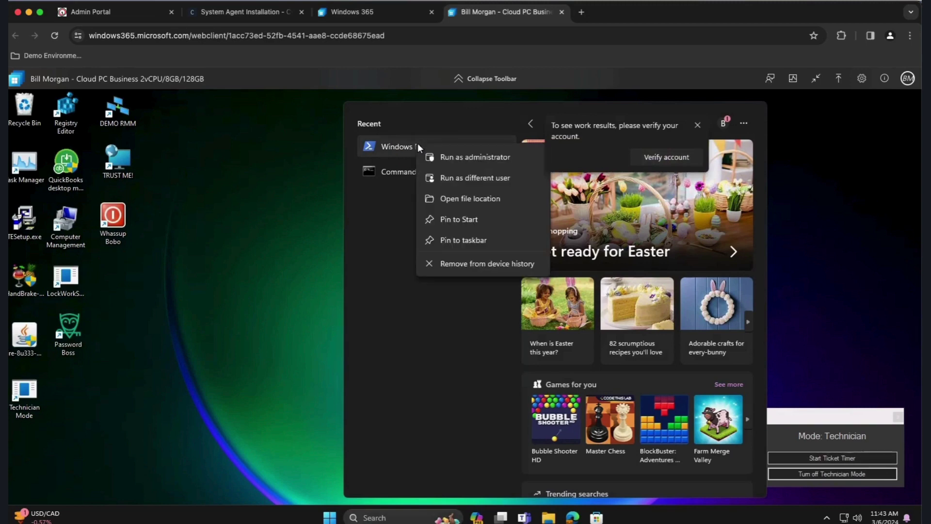
left_click(479, 178)
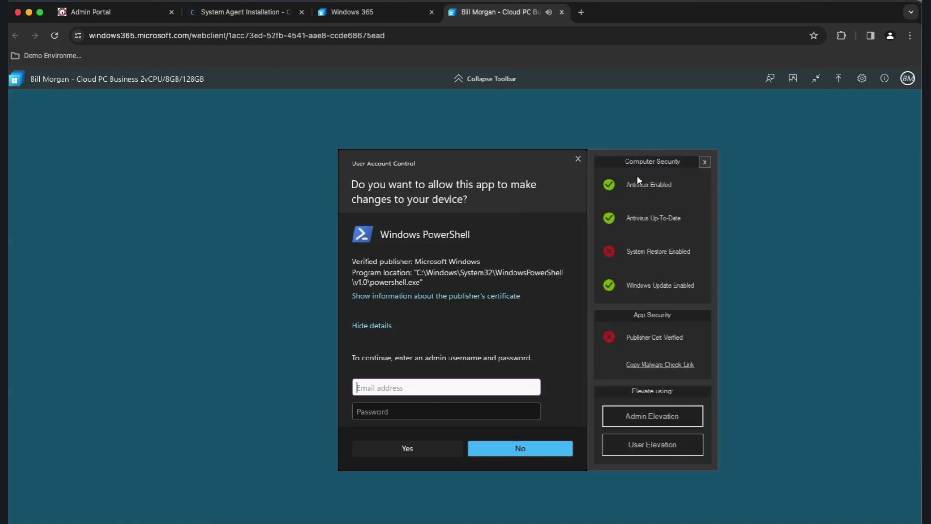
left_click(650, 446)
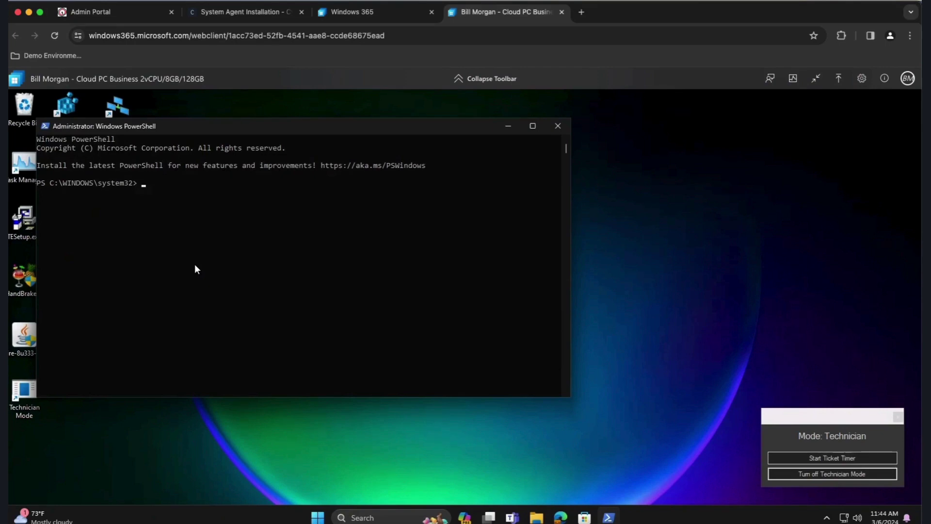
Run whoami in the elevated PowerShell, compare it with the computer's active user and privilege in the admin portal, and close PowerShell.
type("whoami")
key("Return")
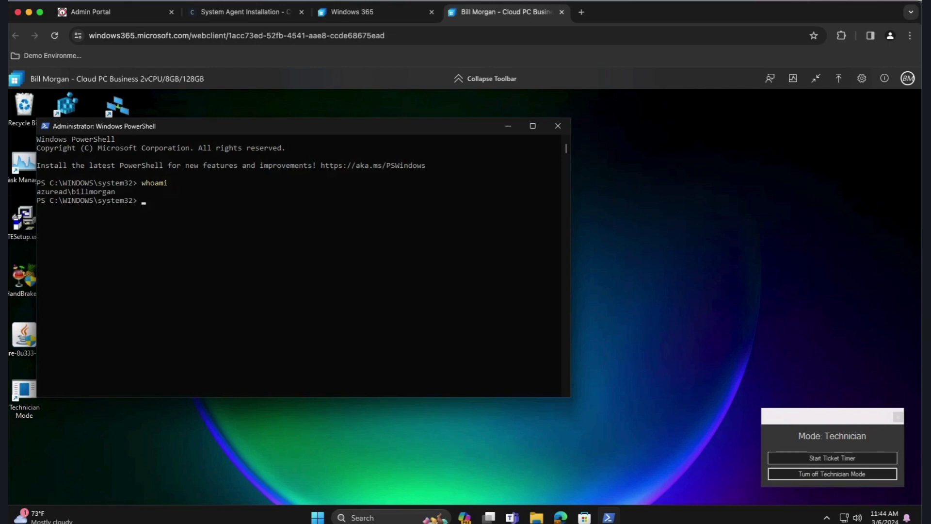
left_click(73, 12)
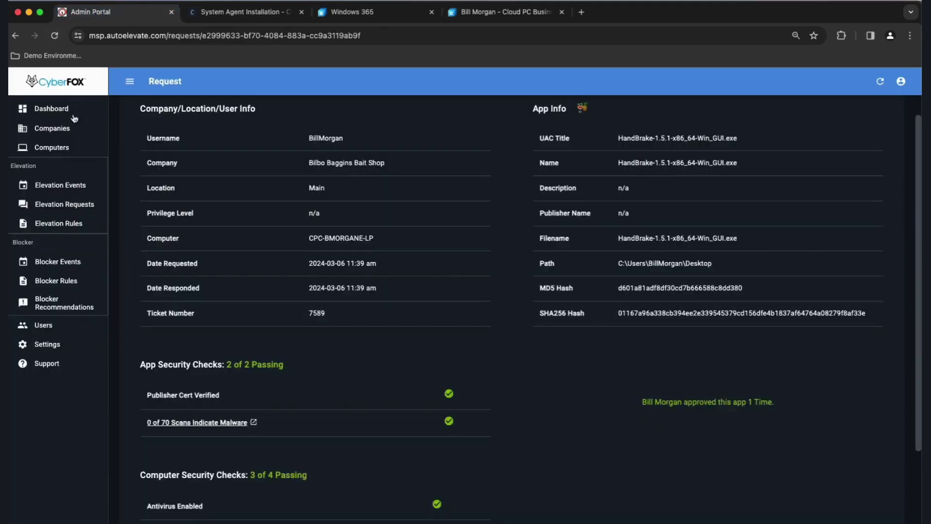
left_click(61, 155)
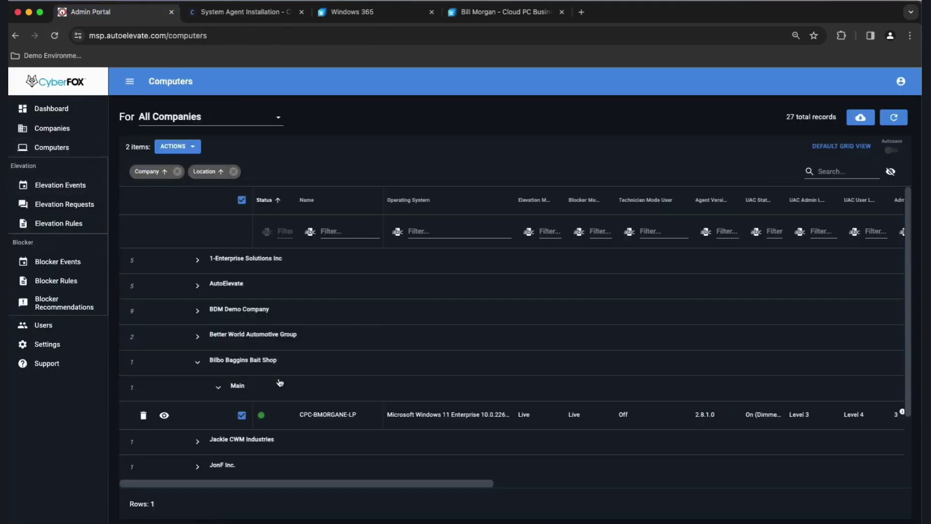
scroll(798, 418, "right", 8)
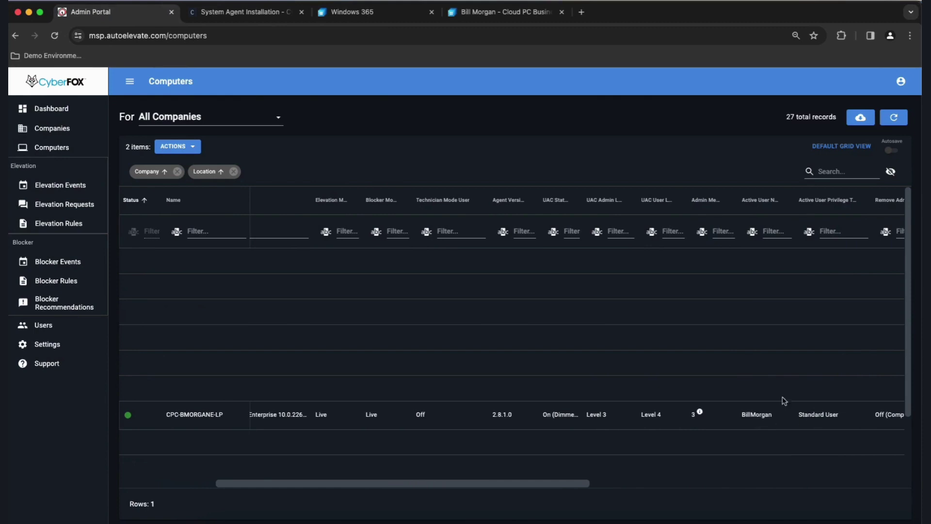
left_click(477, 20)
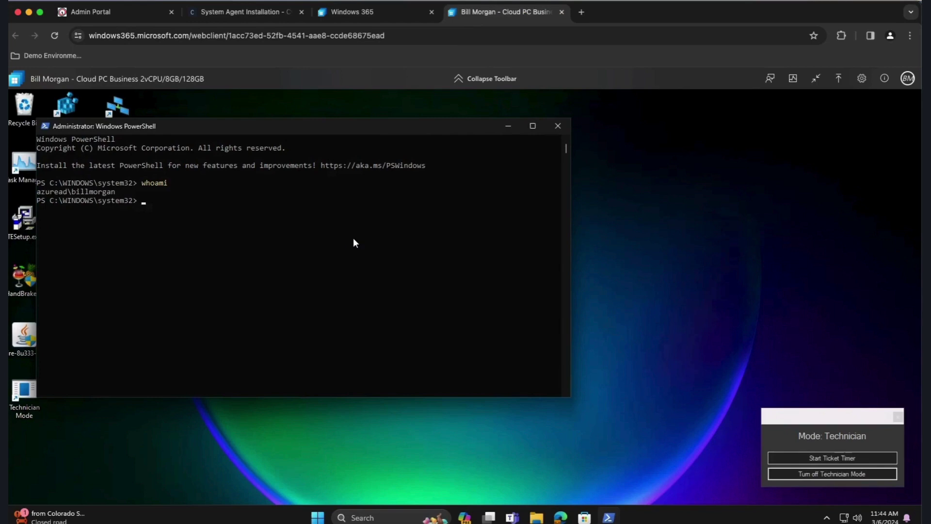
left_click(558, 125)
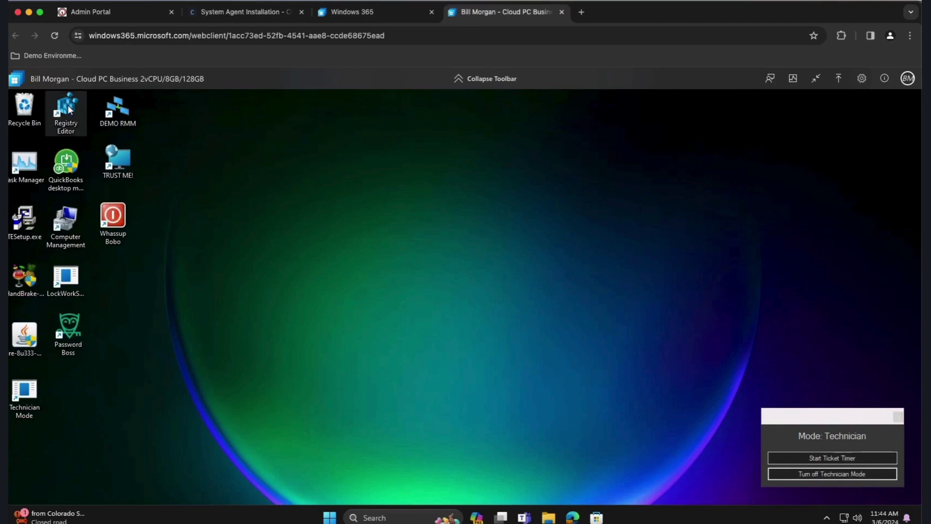
Open Registry Editor using User Elevation, close it again and turn off Technician Mode.
double_click(70, 110)
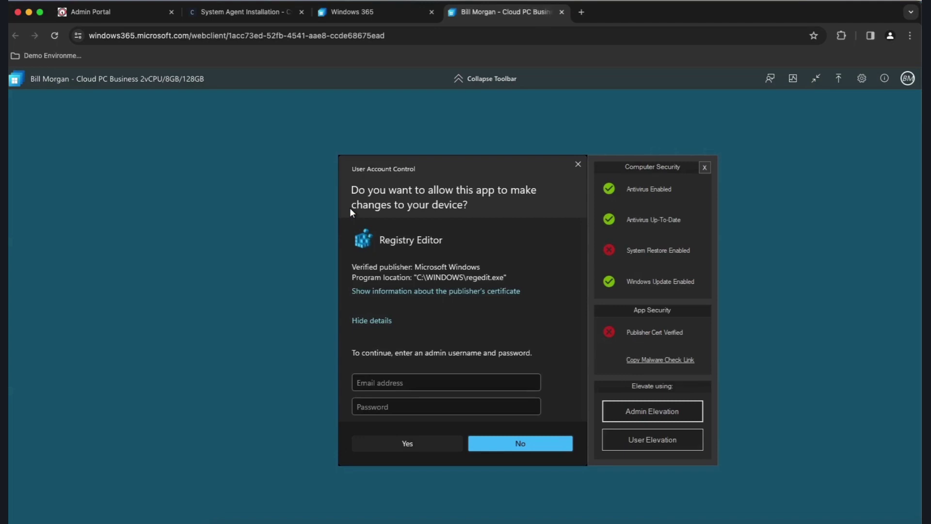
left_click(650, 438)
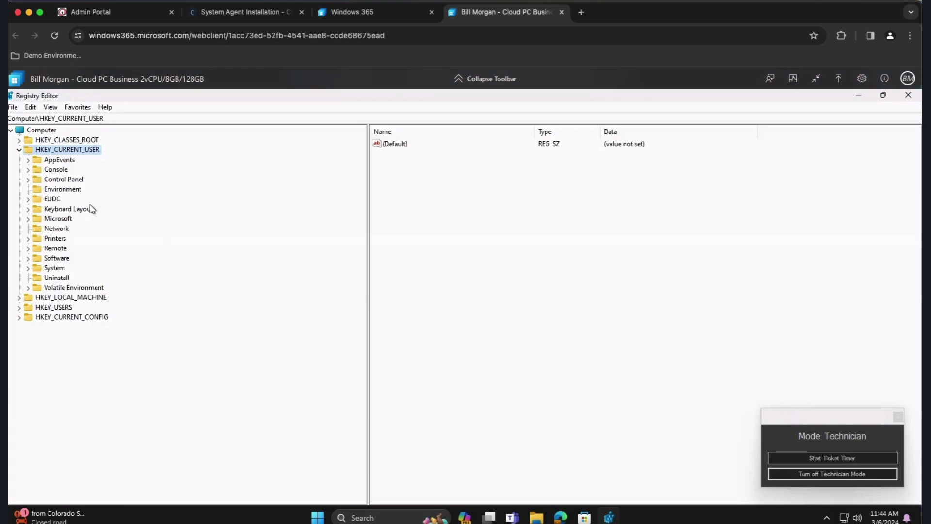
left_click(909, 95)
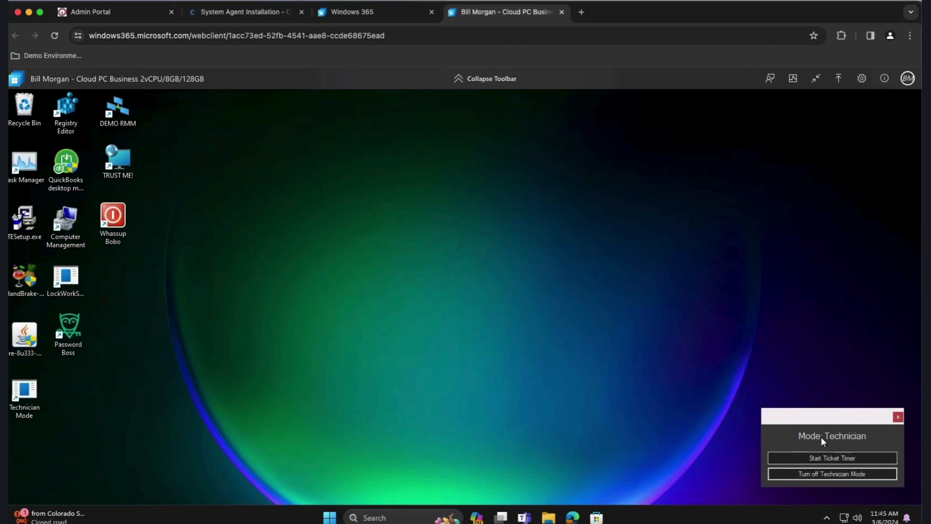
left_click(835, 474)
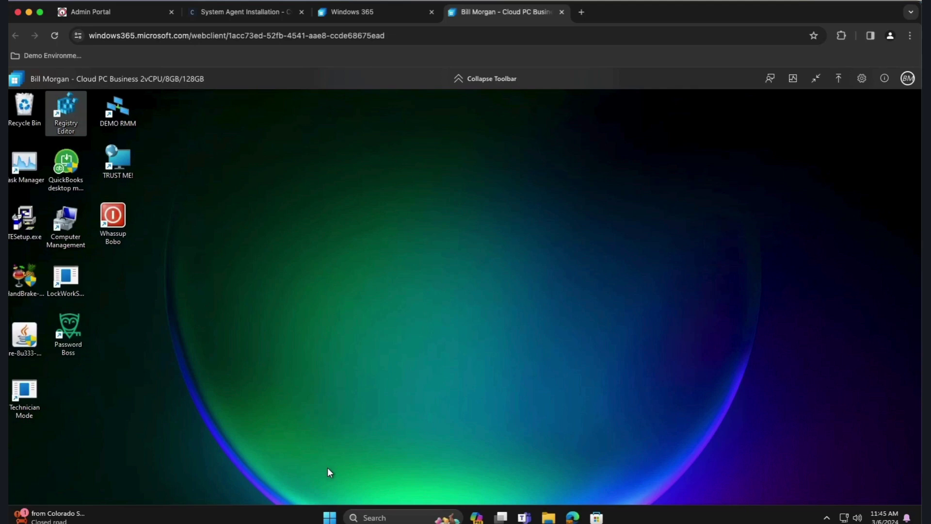
Switch to the admin portal and review the Blocker Recommendations and the available computer actions without applying any.
left_click(90, 13)
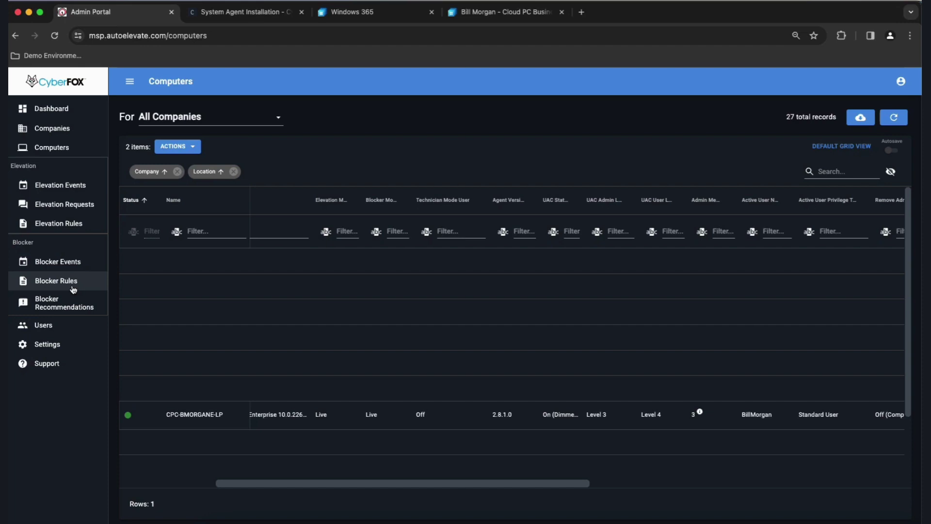
left_click(74, 305)
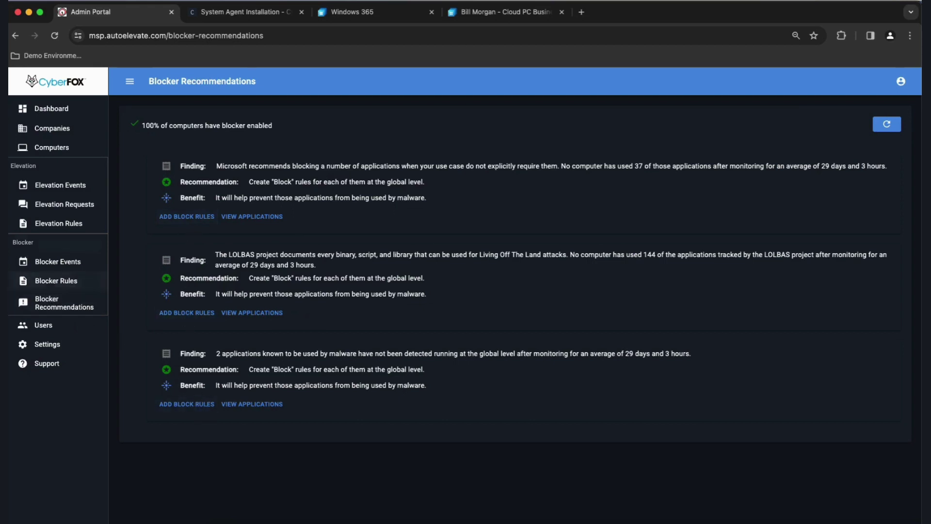
left_click(63, 154)
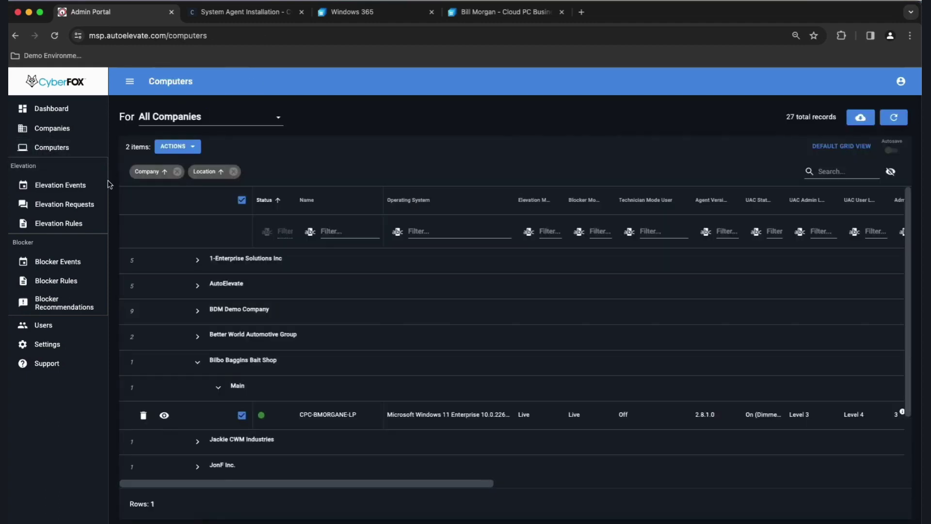
scroll(199, 172, "right", 1)
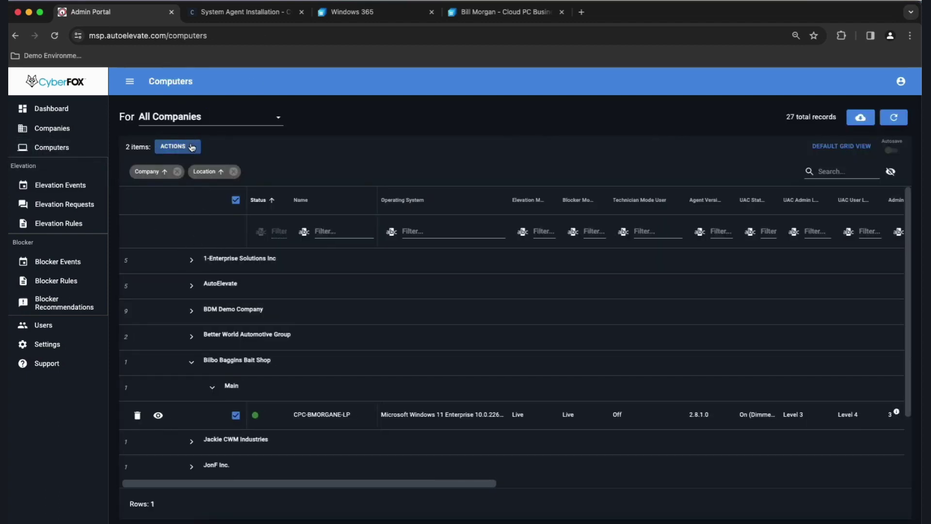
left_click(192, 148)
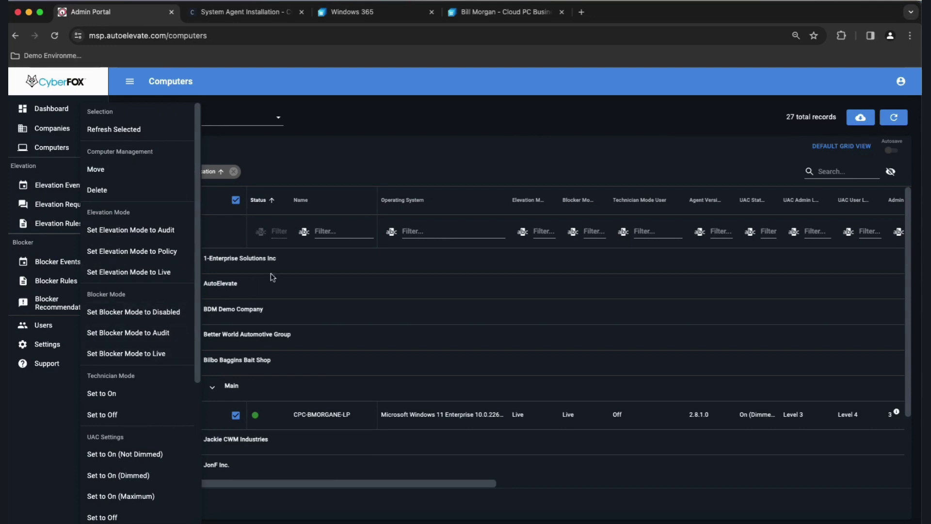
left_click(319, 161)
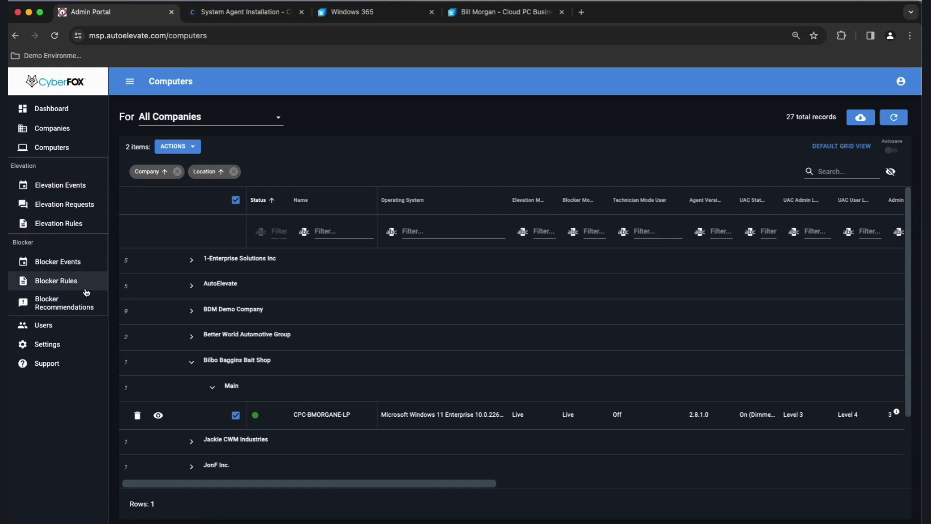
Open the AutoElevate settings and review the global Agent Customizations & Behavior entries.
left_click(48, 346)
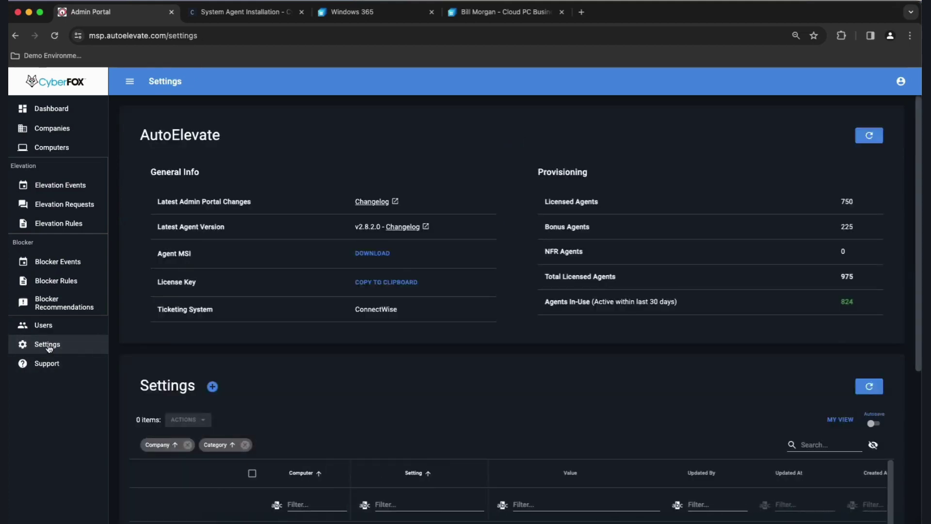
scroll(475, 354, "down", 3)
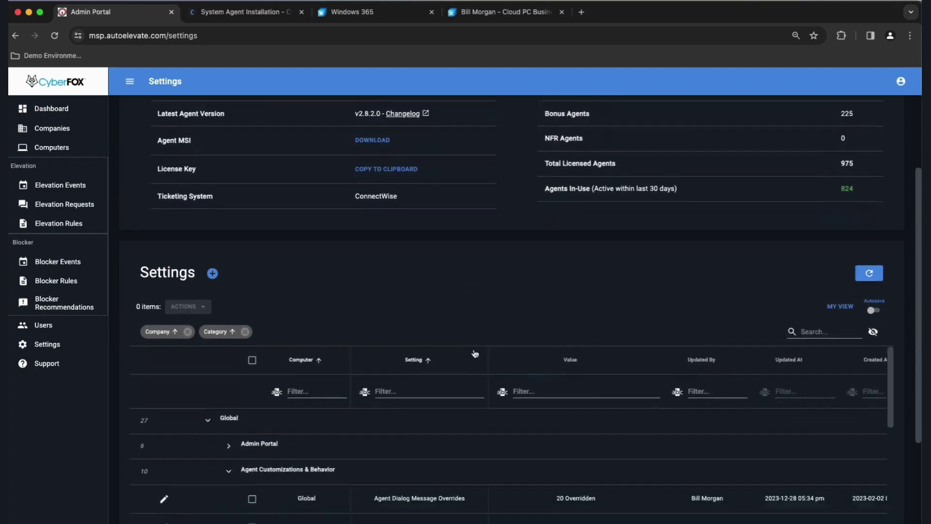
scroll(475, 353, "down", 5)
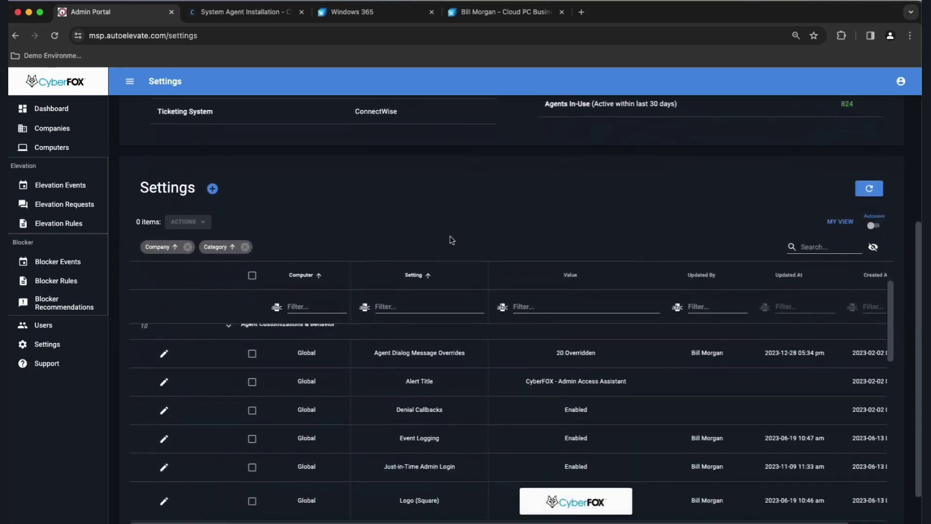
scroll(451, 239, "down", 2)
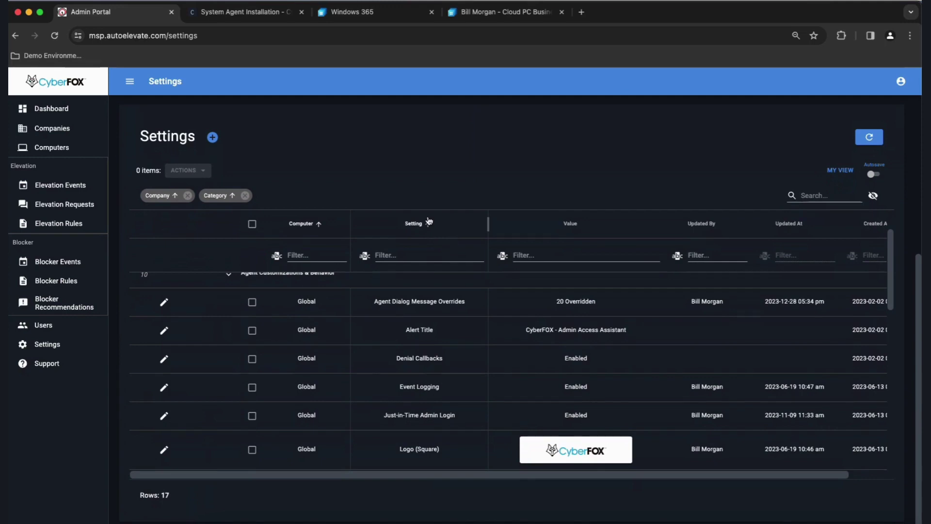
scroll(417, 328, "up", 5)
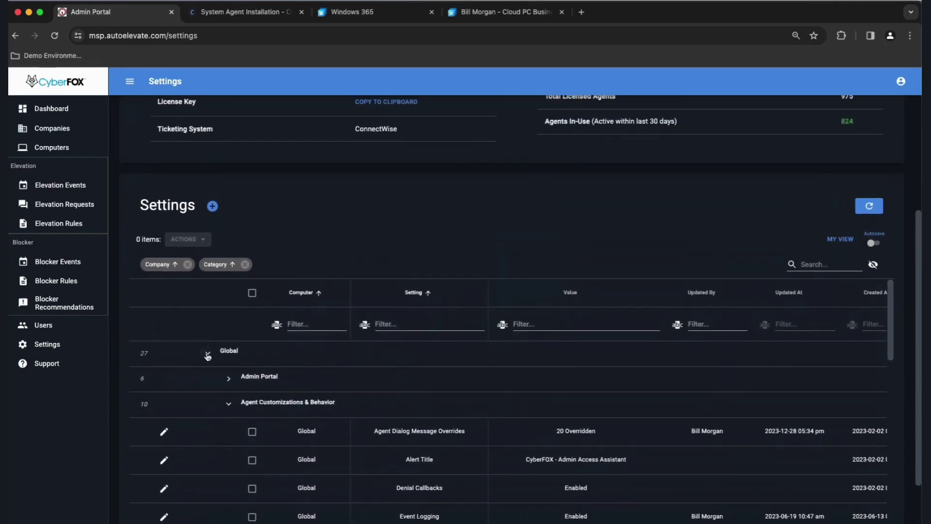
Collapse the expanded global settings groups to review the categories, and reopen Agent Customizations & Behavior to examine Agent Dialog Message Overrides.
left_click(230, 404)
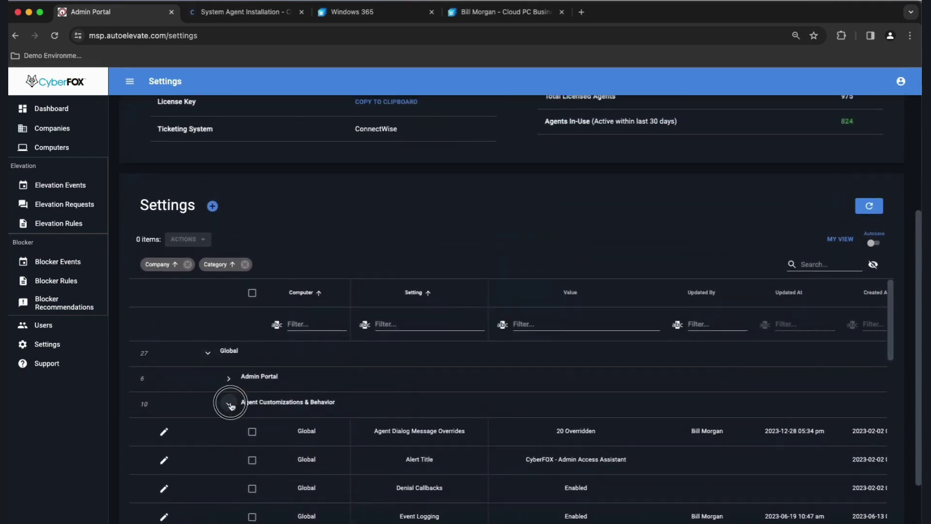
left_click(230, 427)
scroll(251, 418, "down", 1)
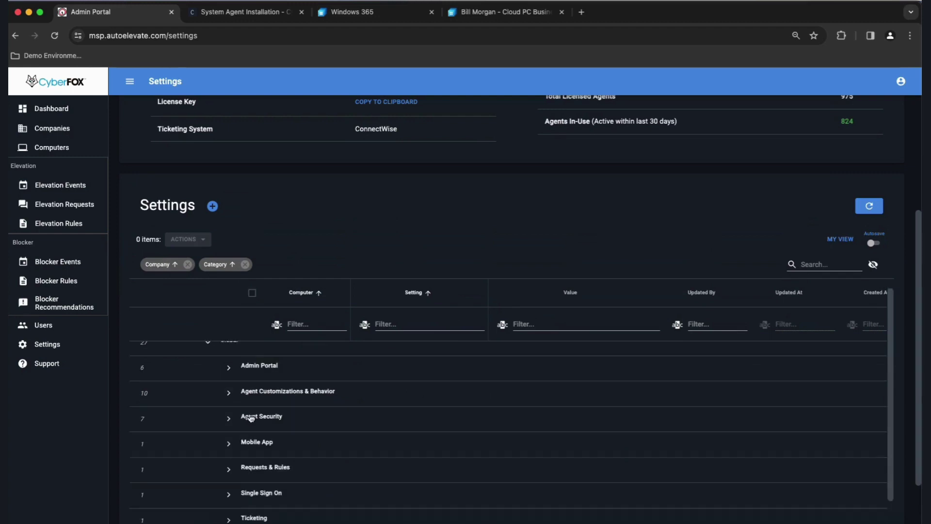
scroll(251, 418, "down", 1)
scroll(335, 209, "down", 2)
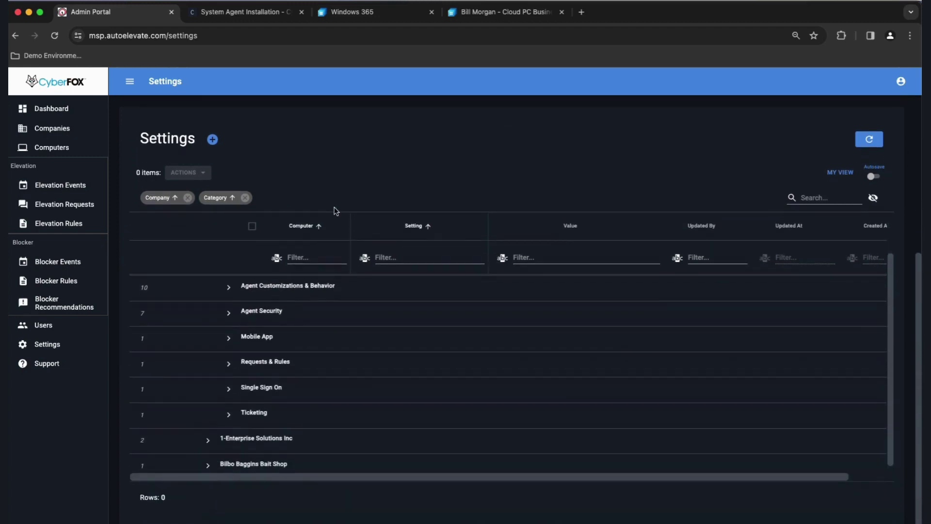
scroll(319, 327, "up", 2)
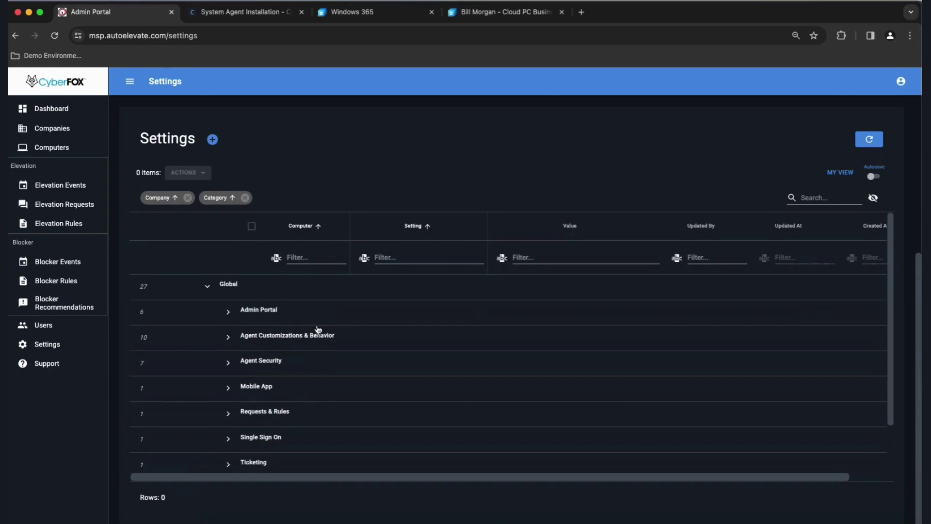
left_click(228, 337)
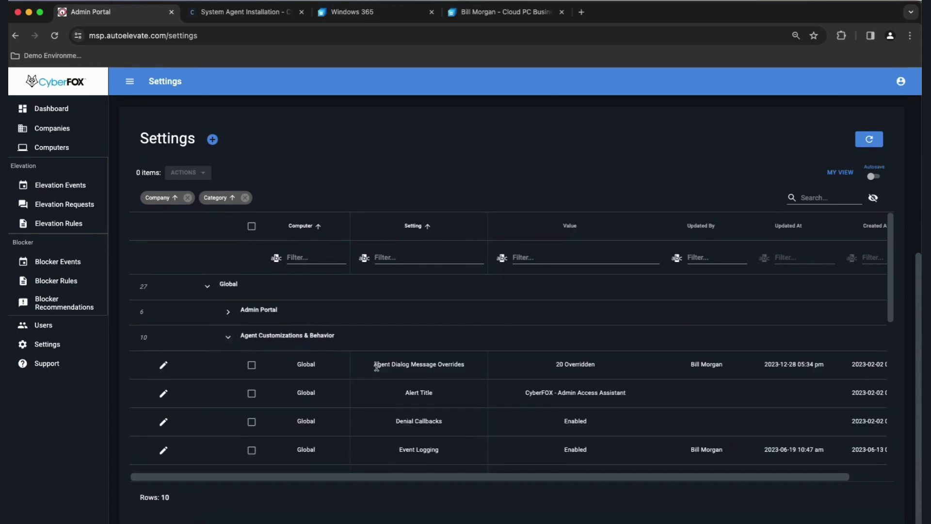
left_click_drag(374, 365, 472, 371)
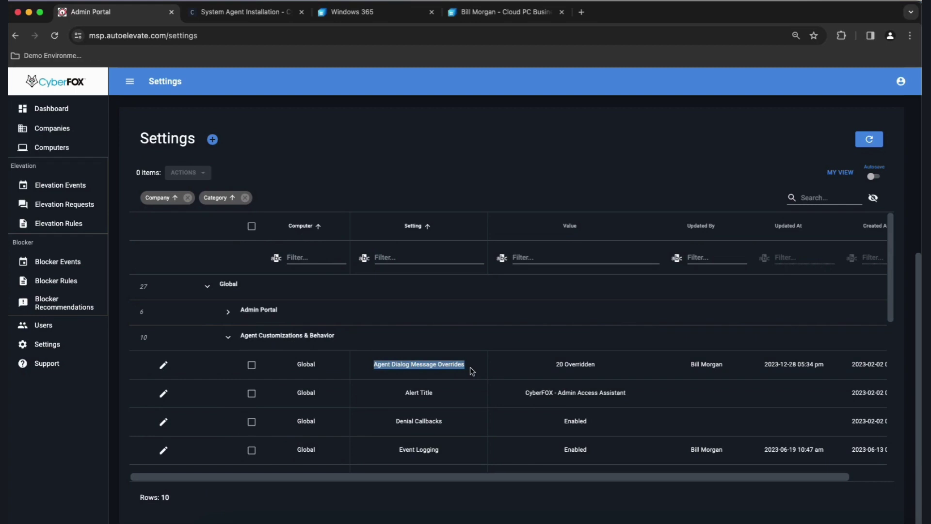
Draft a Whole Company setting for BDM Demo Company using Agent Dialog Message Overrides, and cancel without adding it.
left_click(229, 337)
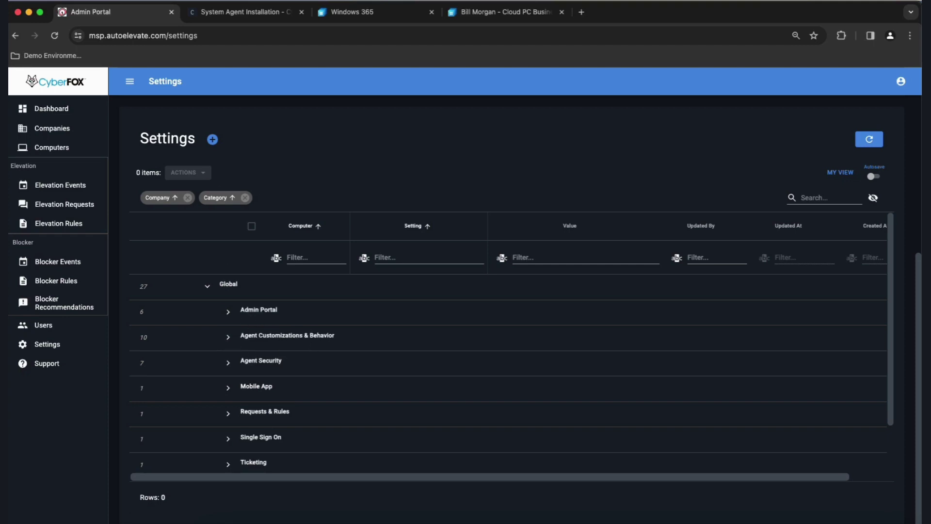
left_click(213, 140)
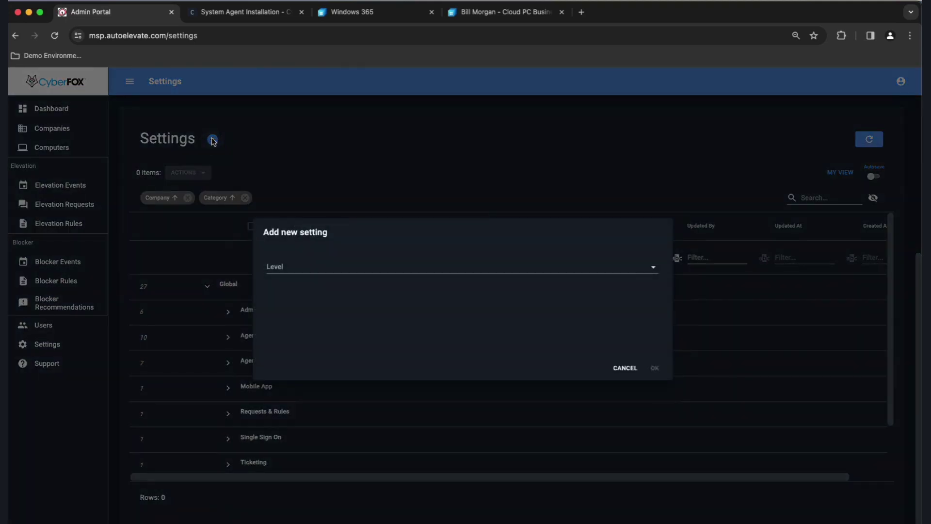
left_click(302, 267)
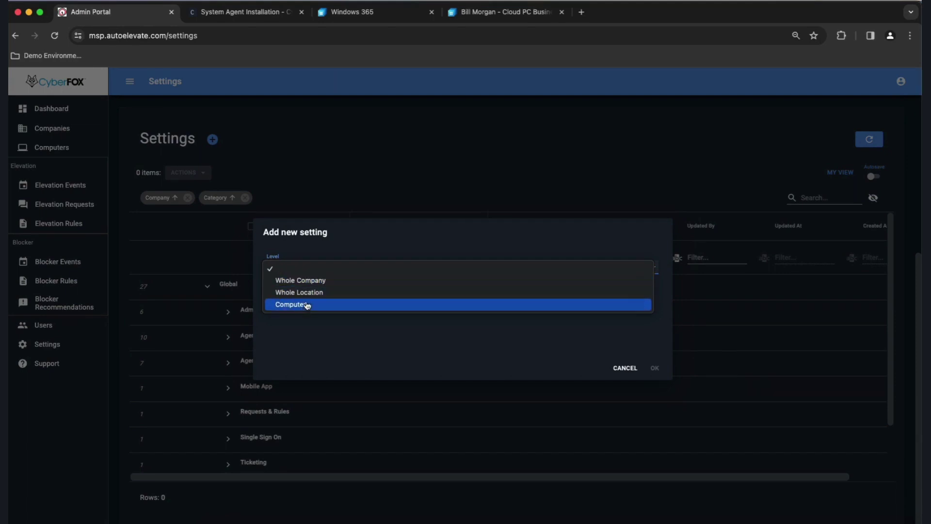
left_click(307, 281)
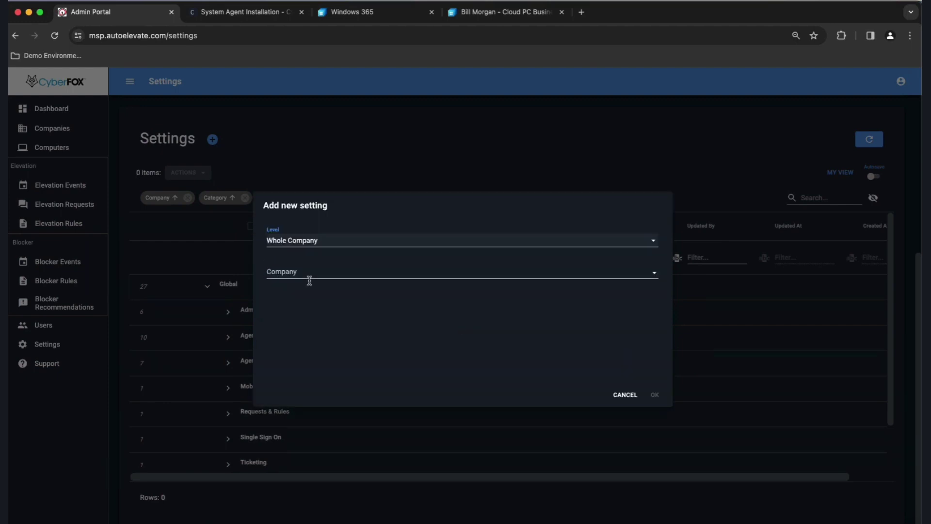
left_click(309, 277)
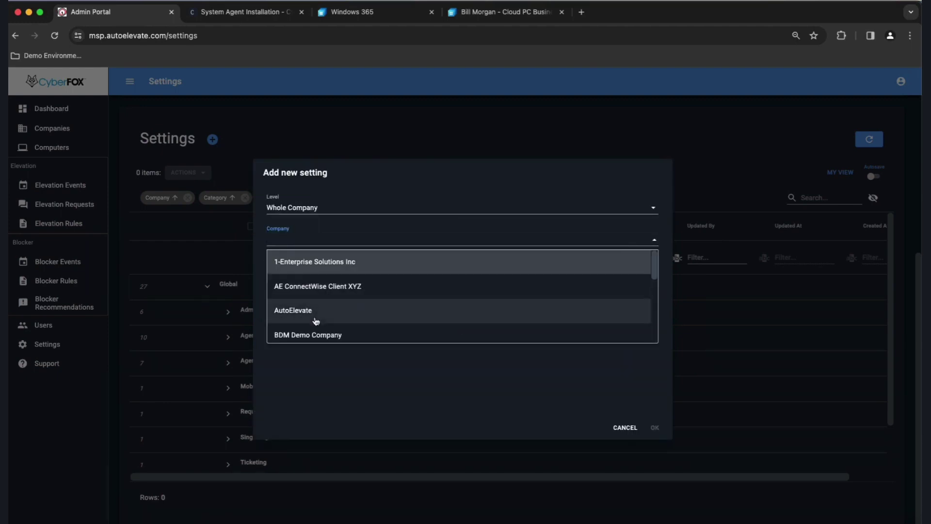
left_click(314, 333)
left_click(298, 289)
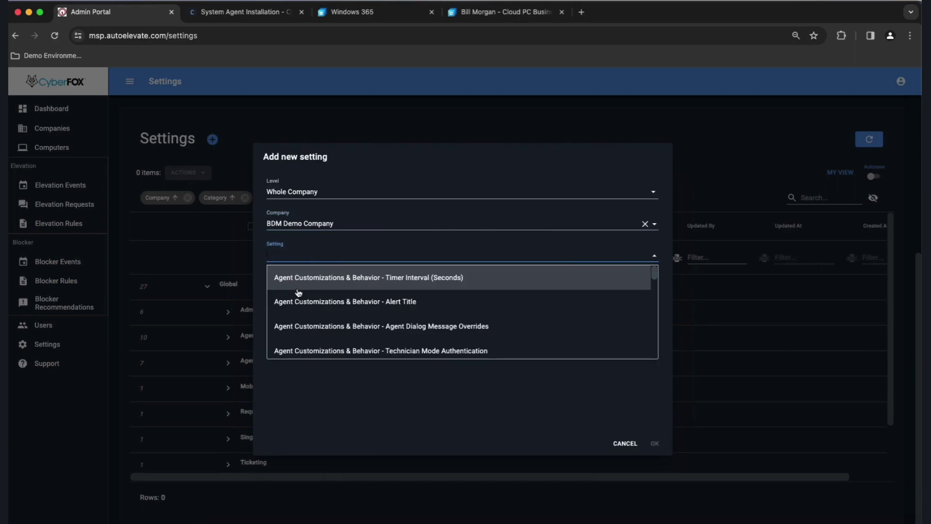
left_click(422, 329)
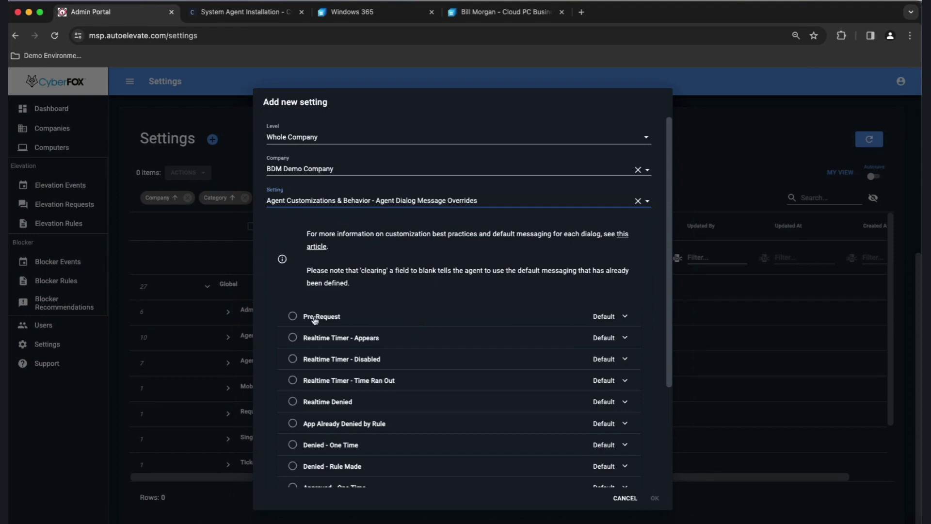
left_click(315, 201)
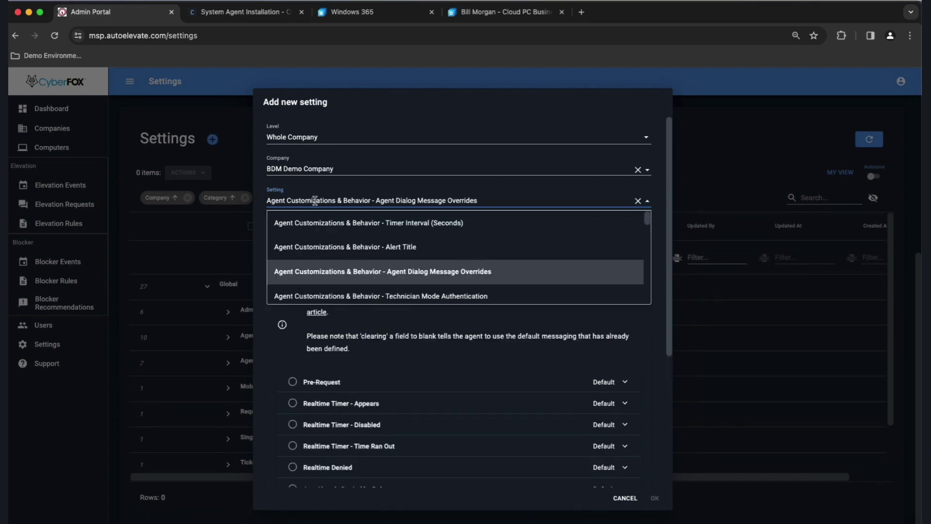
left_click(636, 498)
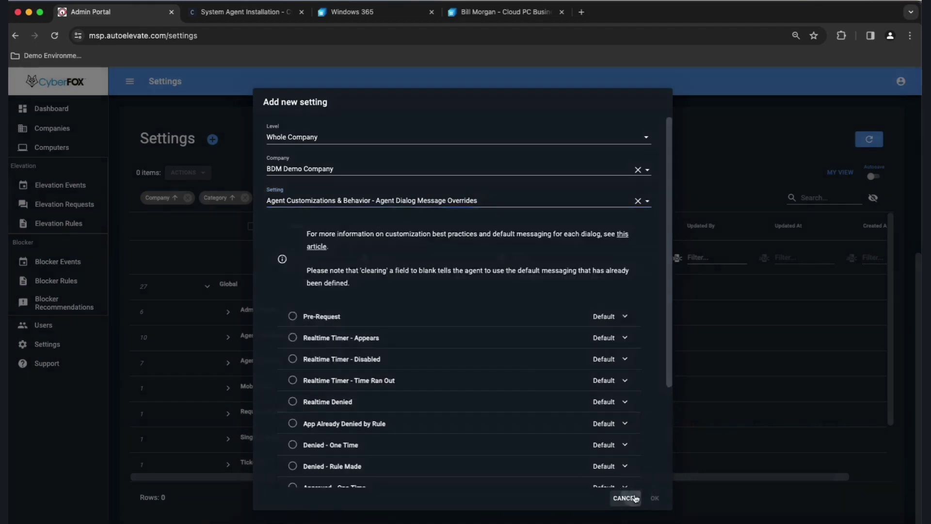
left_click(635, 499)
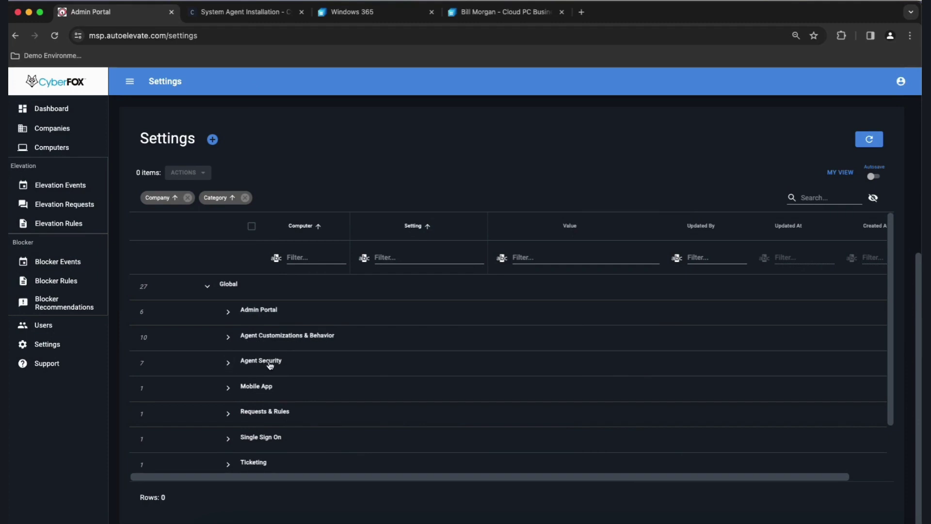
Review the global Admin Portal settings, and open Agent Dialog Message Overrides under Agent Customizations & Behavior for editing.
left_click(229, 311)
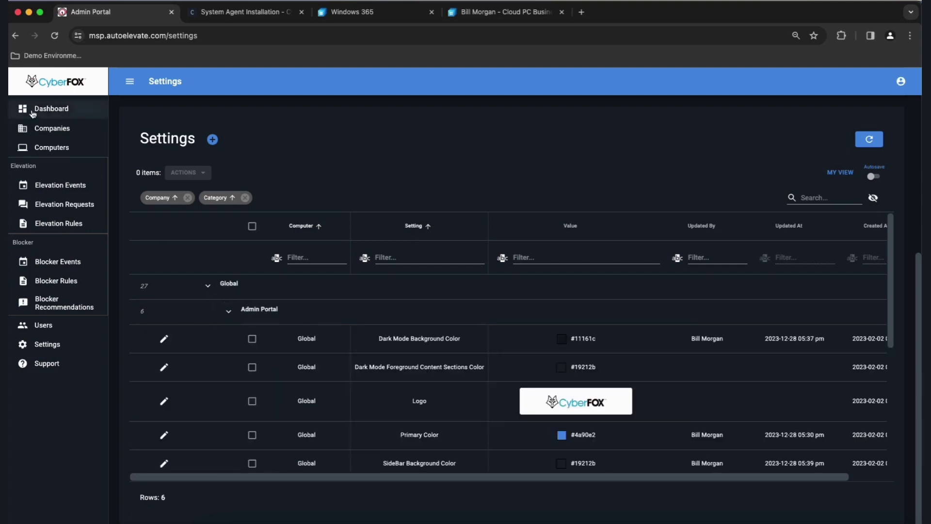
left_click(230, 313)
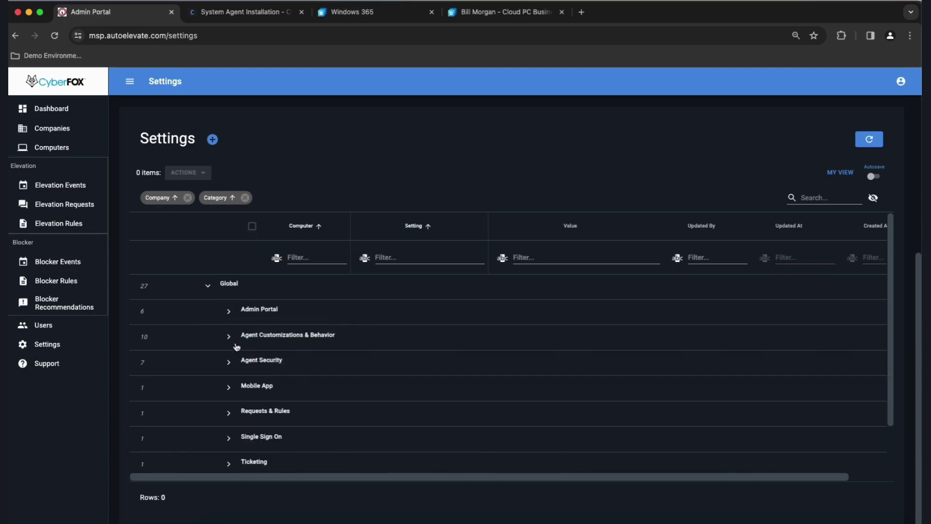
left_click(231, 336)
scroll(304, 349, "down", 3)
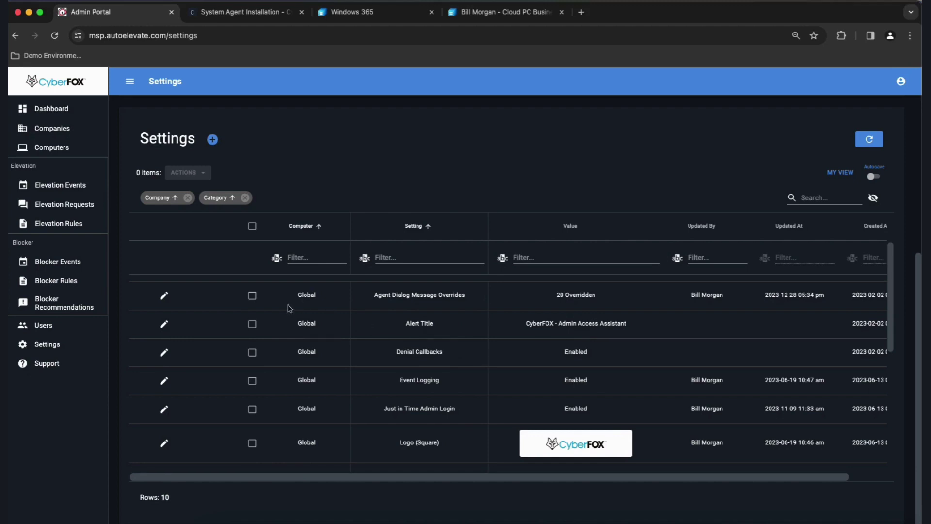
left_click(164, 296)
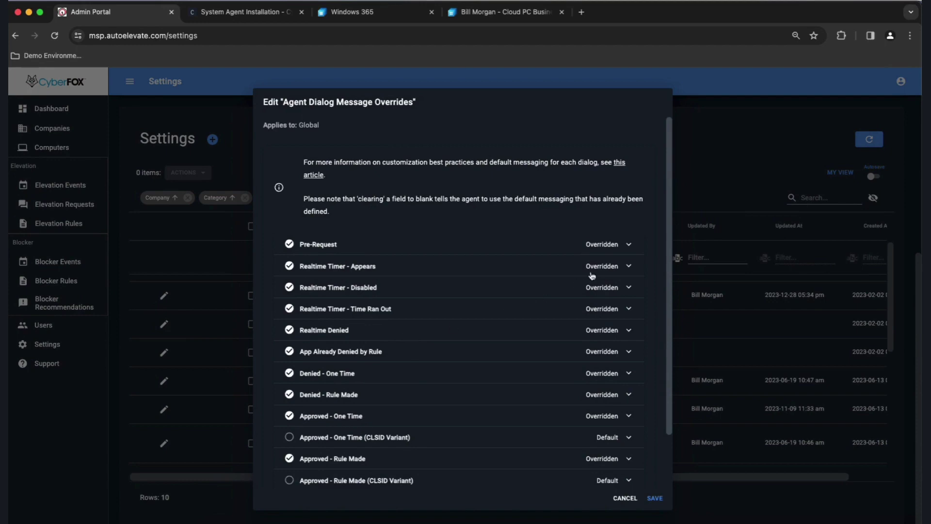
Open Custom Examples.pdf from the linked dialog customization article and examine the Pre-Request example's title and HTML message.
left_click(622, 163)
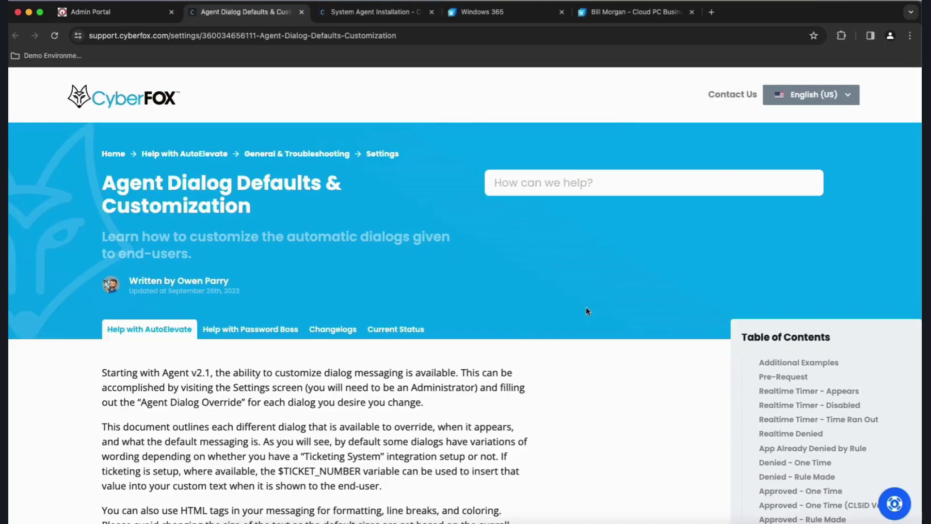
scroll(510, 336, "down", 7)
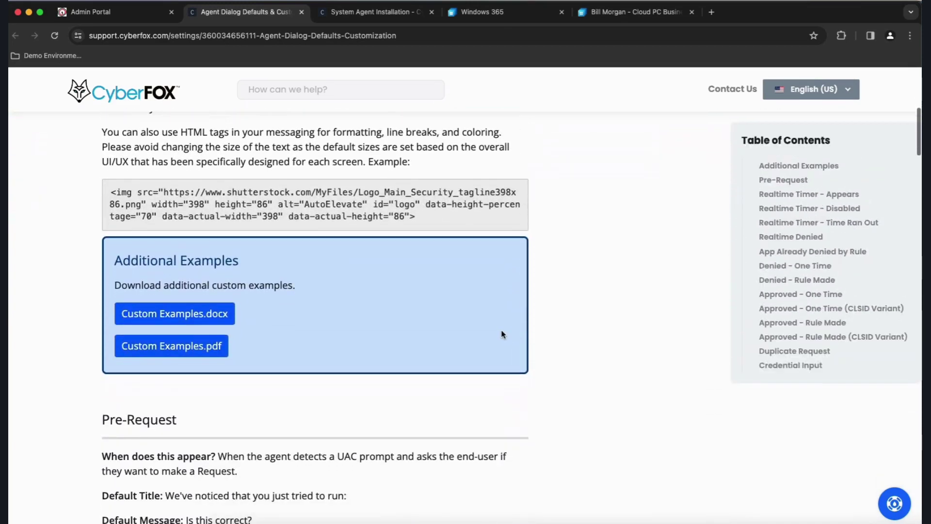
left_click(176, 347)
scroll(463, 353, "down", 4)
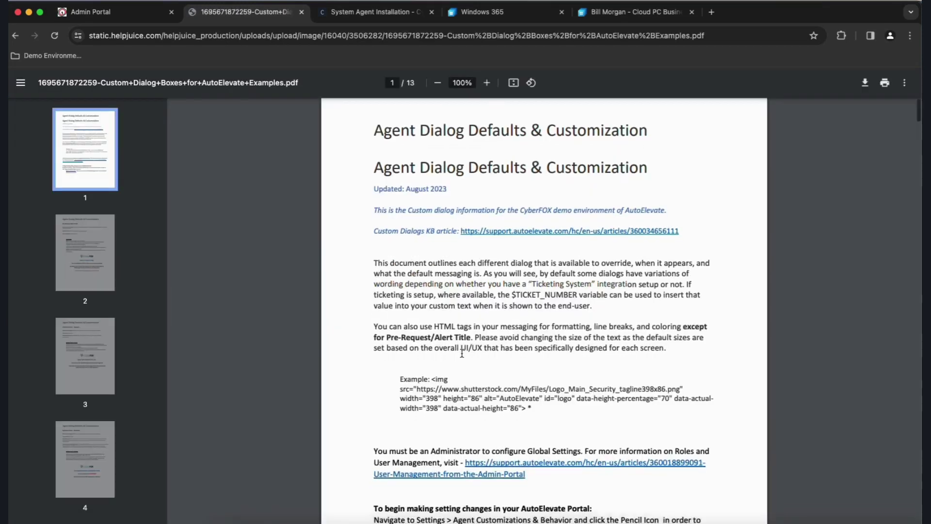
scroll(463, 354, "down", 8)
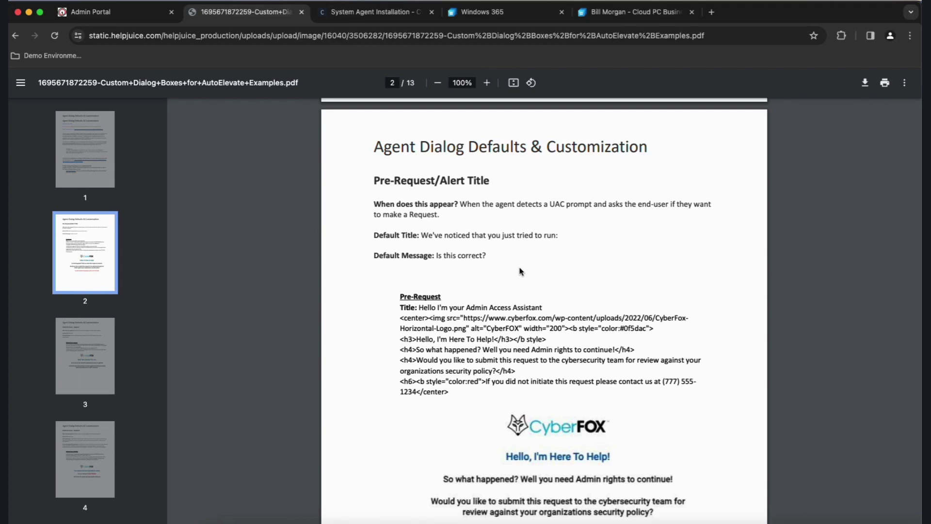
scroll(530, 317, "down", 3)
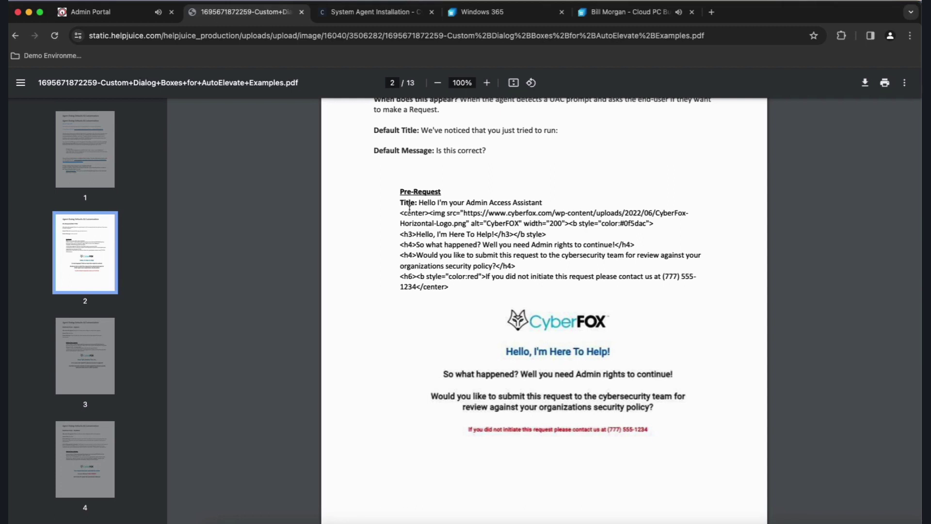
left_click_drag(419, 203, 547, 204)
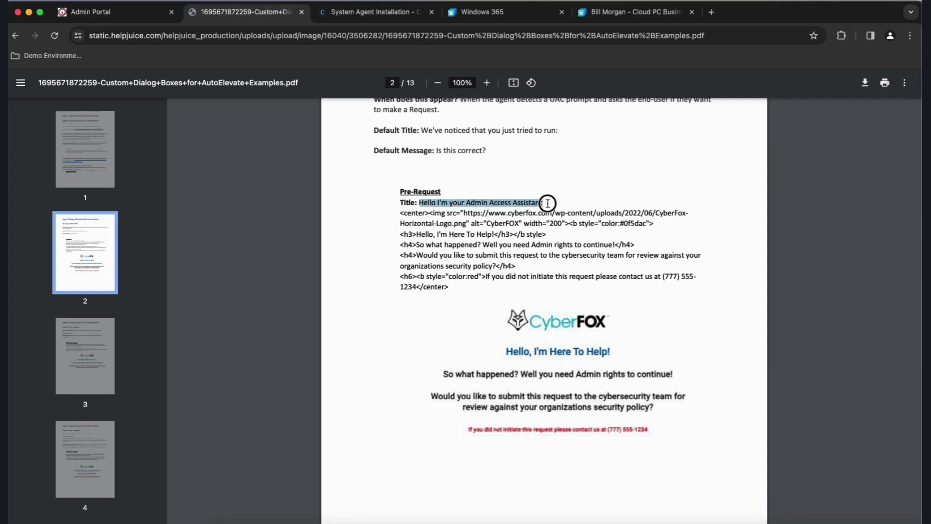
left_click(400, 212)
left_click_drag(400, 212, 448, 290)
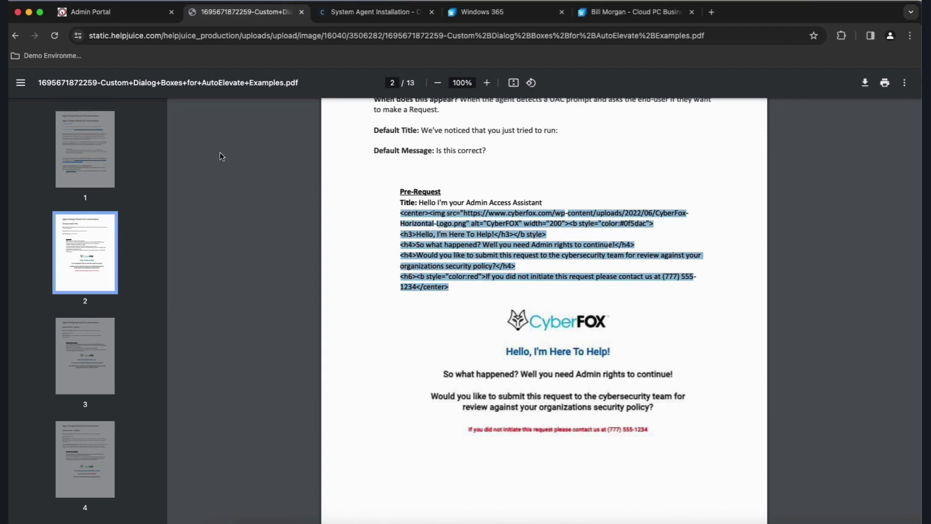
Return to the admin portal, examine the Pre-Request override's message, logo URL and preview, and close the overrides without saving.
left_click(112, 12)
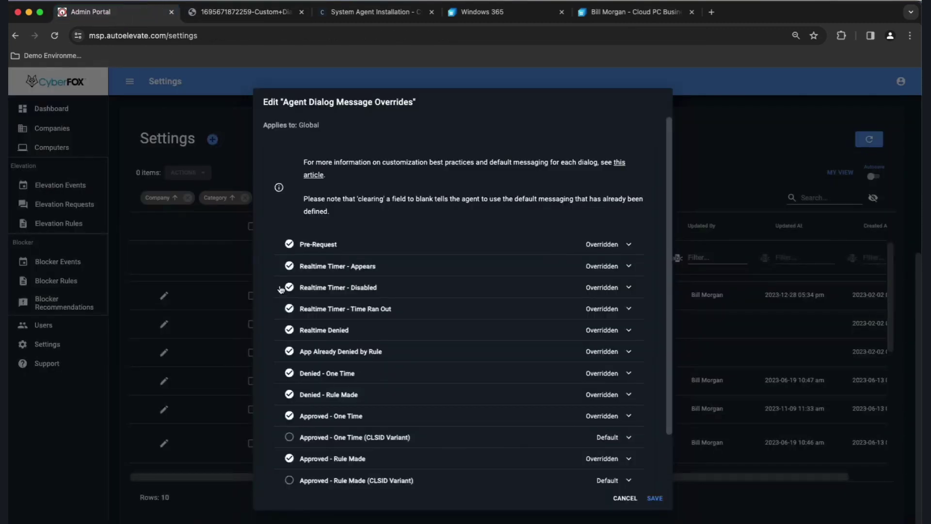
left_click(629, 244)
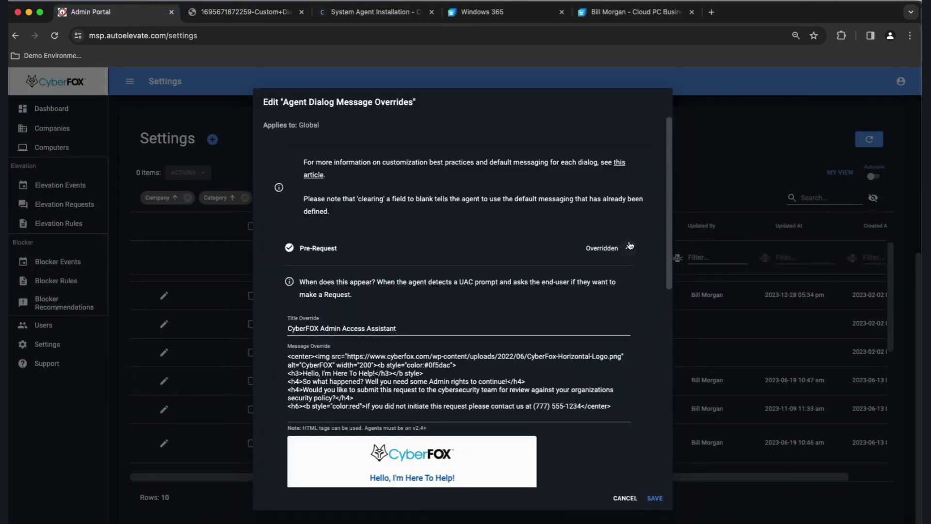
scroll(340, 291, "down", 3)
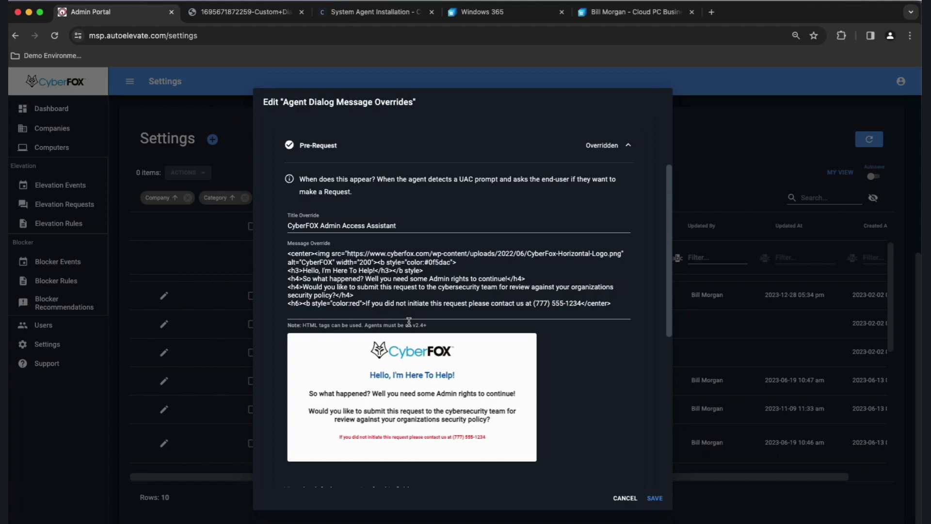
left_click(354, 253)
left_click_drag(353, 253, 621, 256)
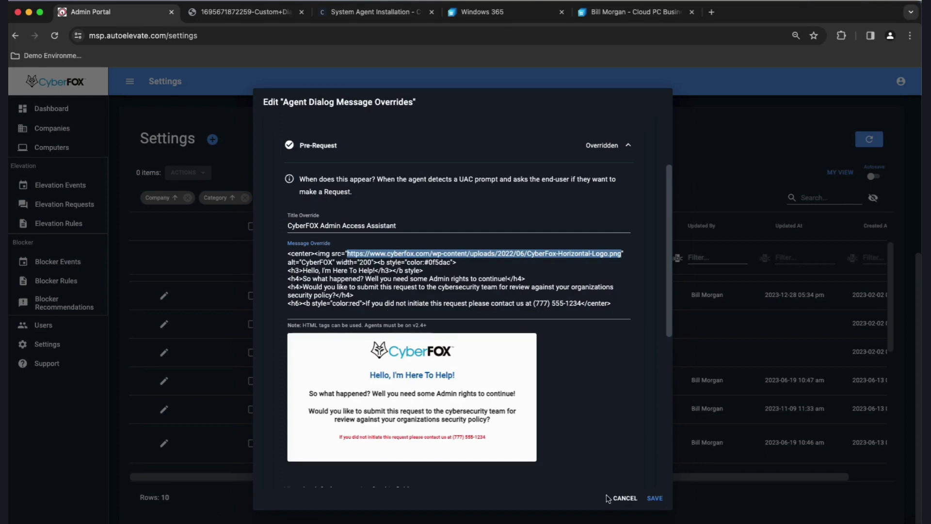
scroll(546, 408, "down", 10)
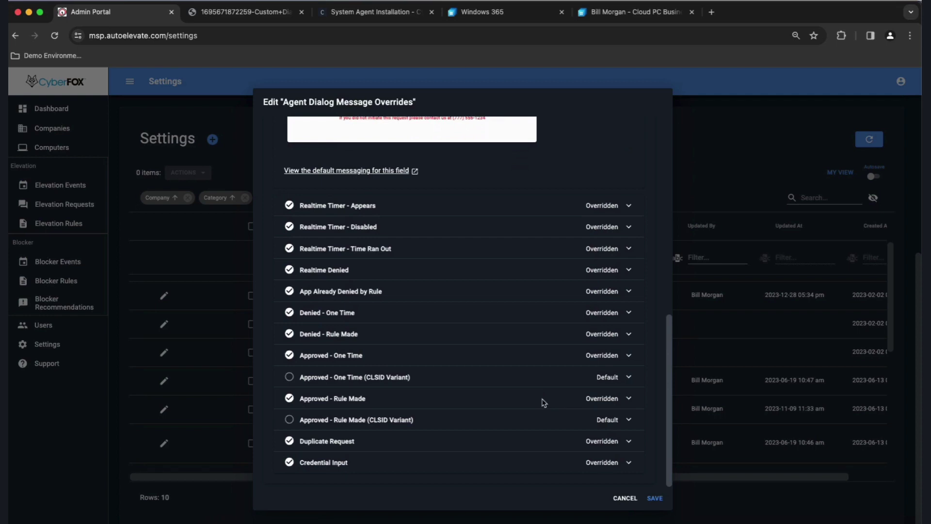
left_click(625, 498)
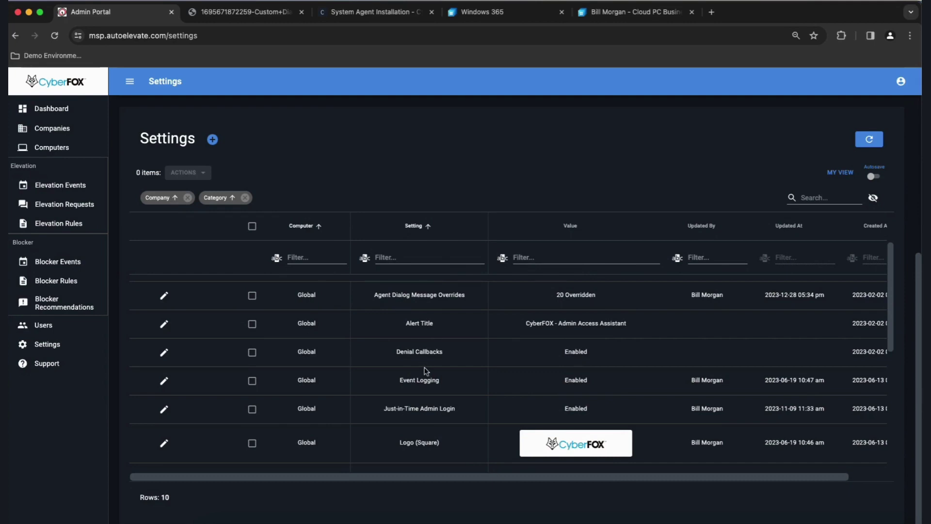
Find the Just-in-Time Admin Login entry among the global Agent Customizations & Behavior settings and highlight its name.
scroll(426, 374, "down", 3)
scroll(426, 369, "down", 1)
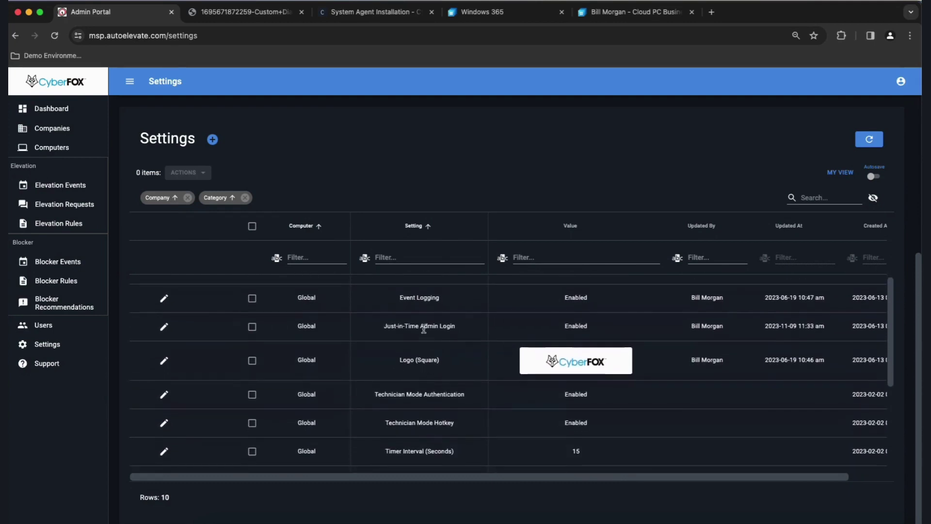
left_click_drag(384, 326, 466, 334)
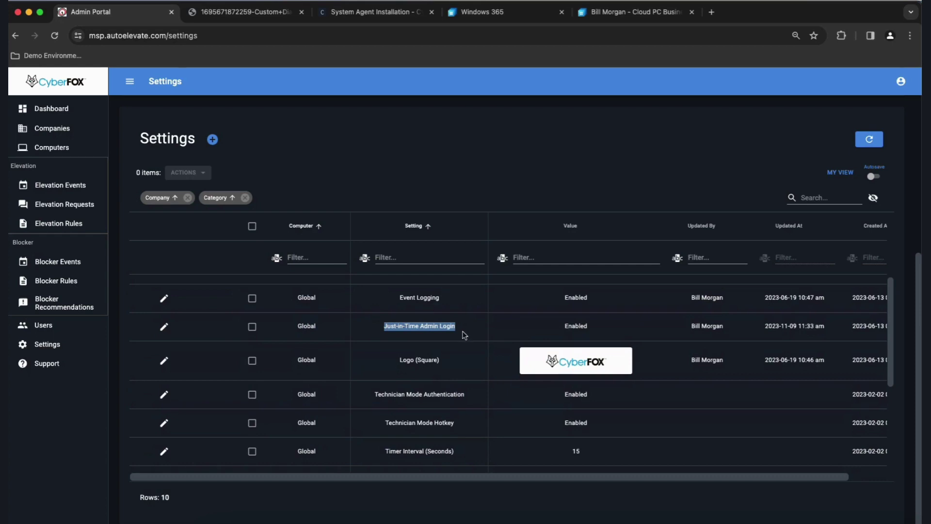
Switch to the Windows 365 cloud PC and lock its session to show the sign-in screen.
left_click(603, 16)
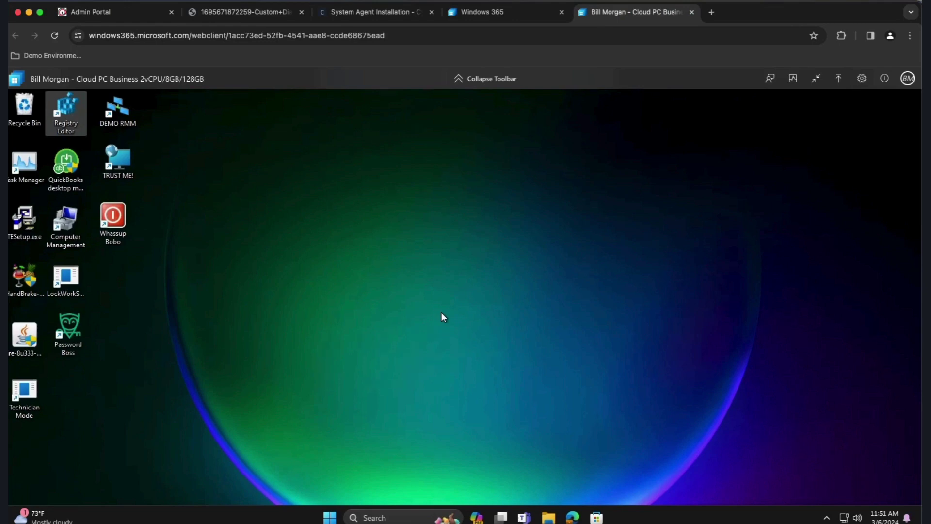
left_click(330, 517)
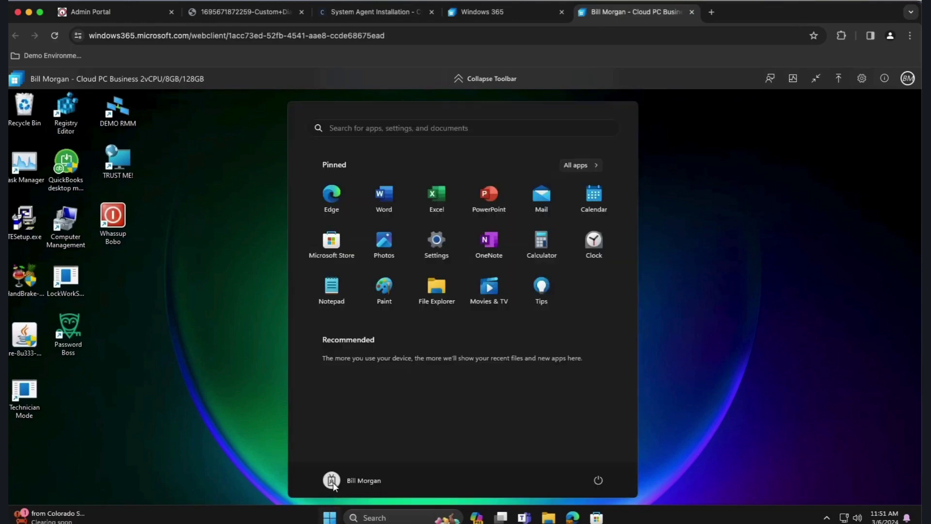
left_click(333, 482)
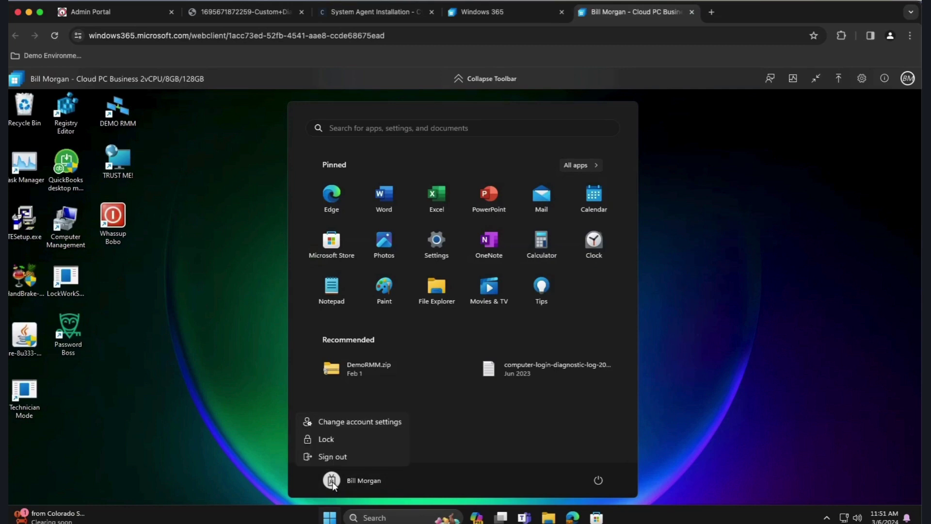
left_click(329, 439)
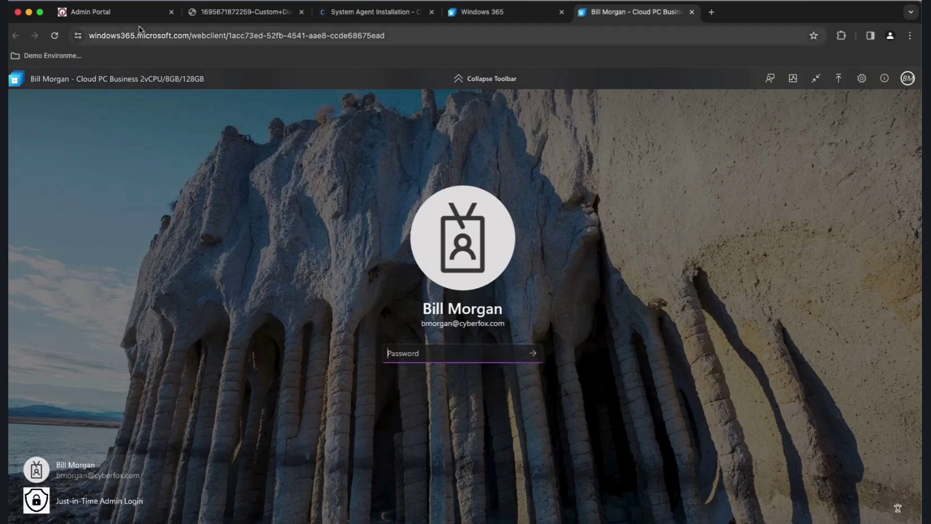
Return to the admin portal, examine the Just-in-Time Admin Login setting's username, override warning and user deletion option, and close it without saving.
left_click(132, 14)
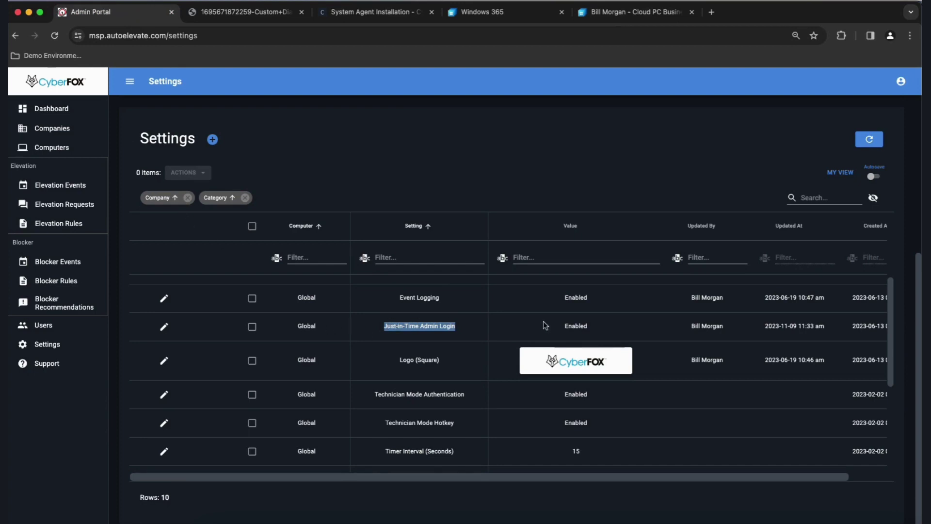
left_click(165, 327)
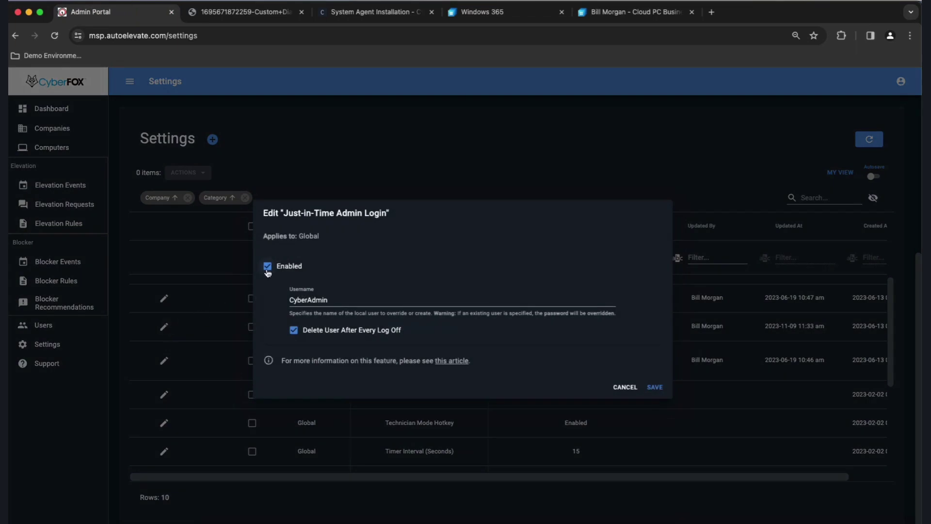
left_click_drag(289, 300, 333, 300)
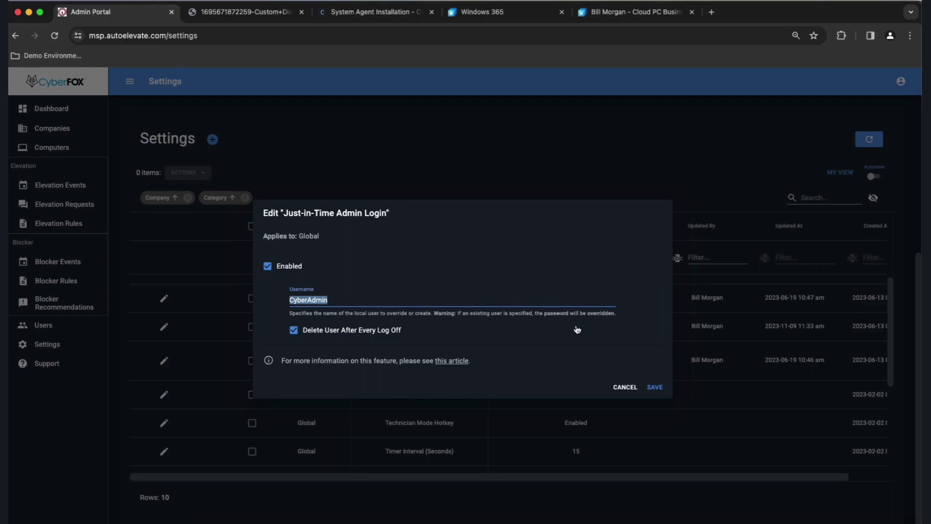
left_click_drag(588, 313, 629, 320)
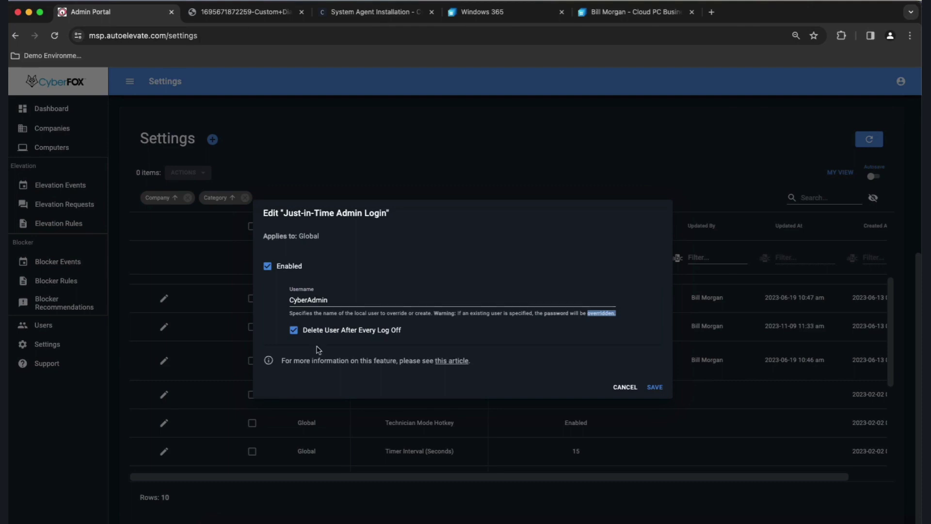
left_click(295, 333)
left_click(293, 331)
left_click(625, 388)
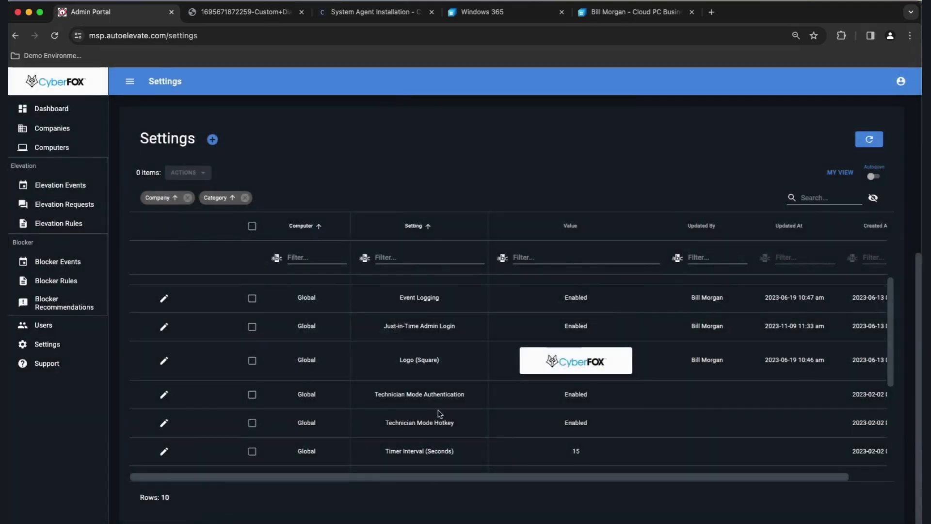
Examine the logo upload options and preview of the global Logo (Square) setting and close it without saving.
scroll(443, 399, "down", 1)
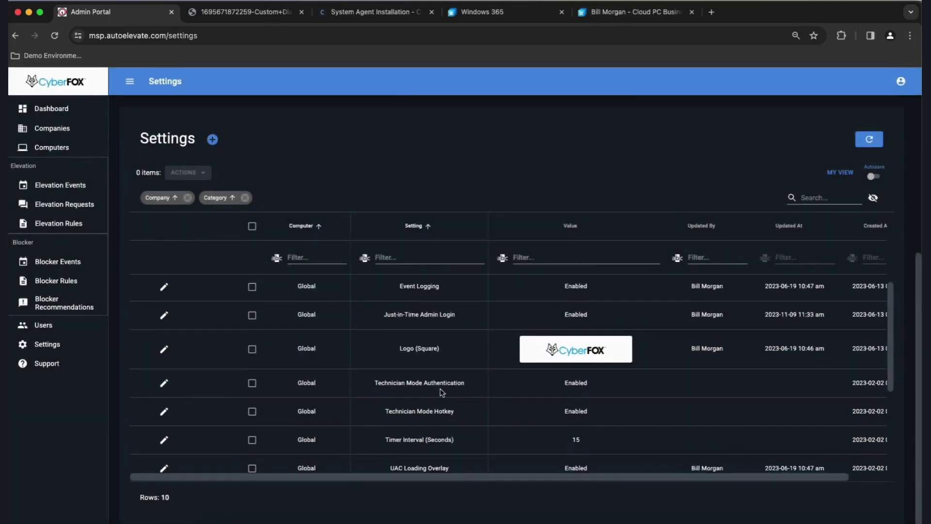
left_click(402, 349)
left_click_drag(402, 348, 499, 350)
left_click_drag(387, 314, 464, 317)
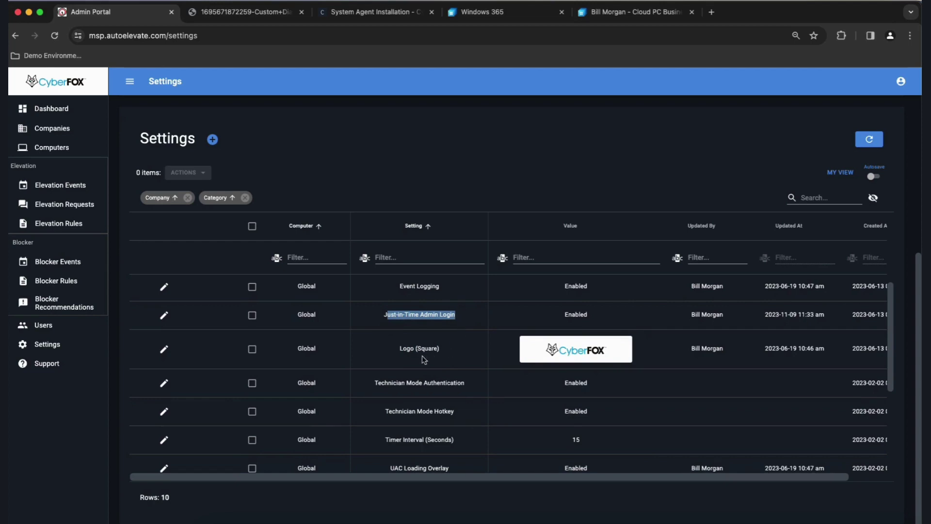
left_click(163, 349)
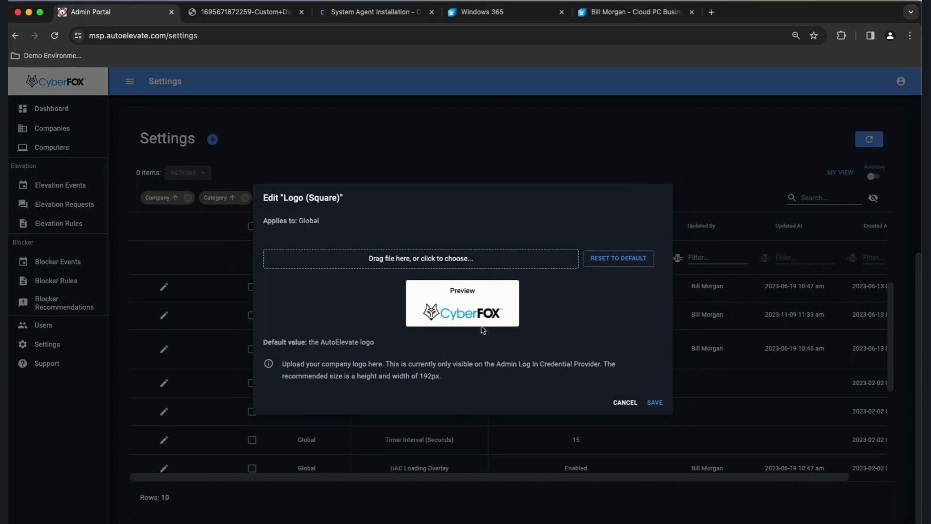
left_click(626, 403)
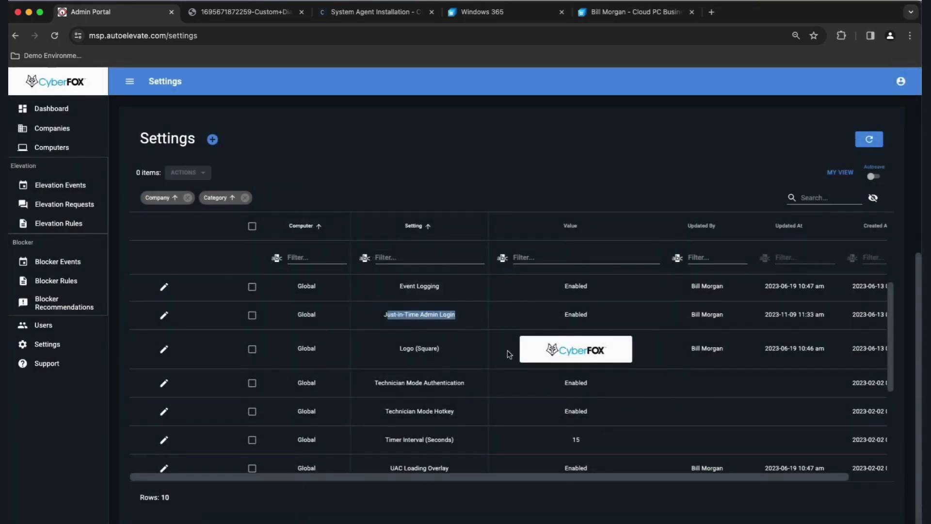
Examine the global Timer Interval (Seconds) setting's value and description and close it without saving.
scroll(422, 359, "down", 2)
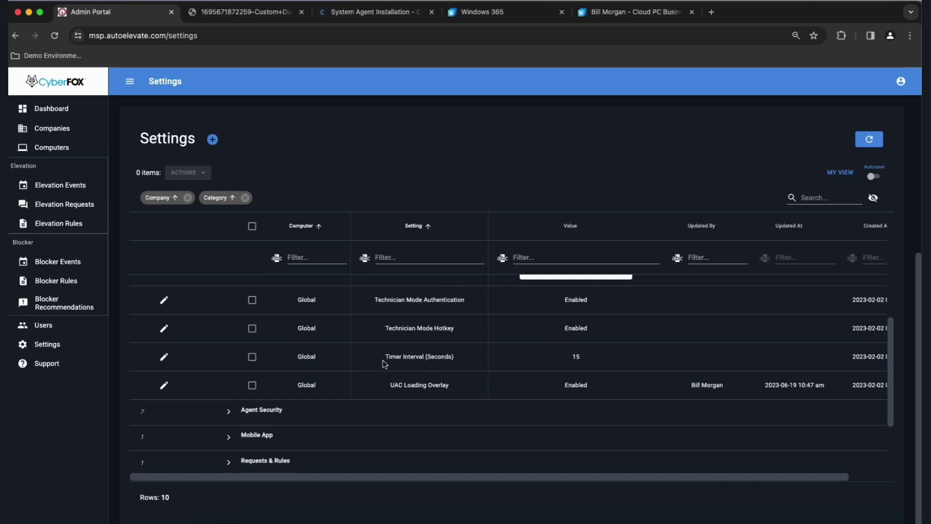
left_click(165, 357)
left_click(281, 288)
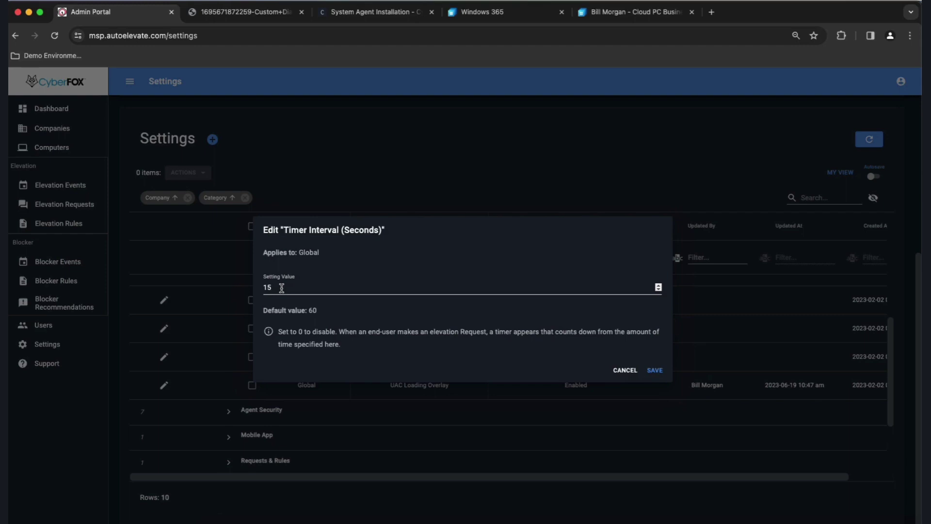
left_click(281, 287)
left_click(625, 371)
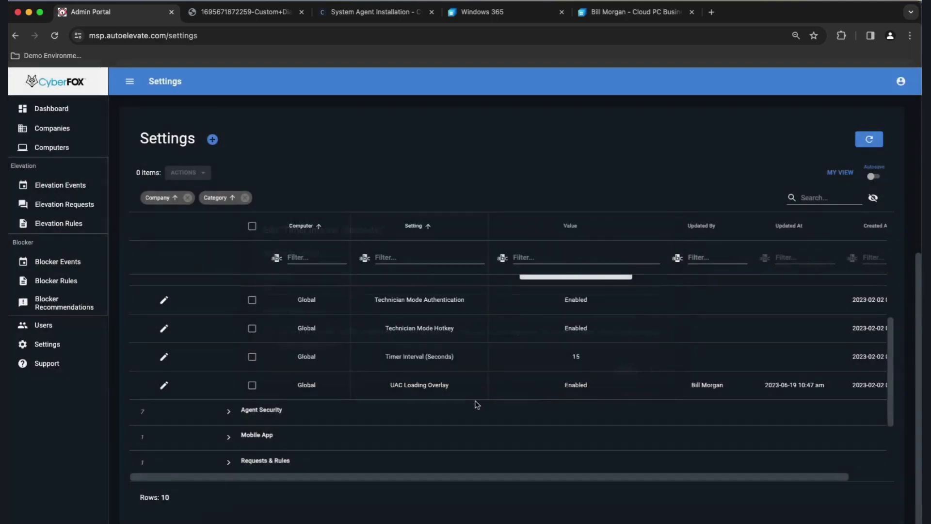
Collapse the Agent Customizations & Behavior group and expand the Agent Security settings.
scroll(352, 374, "up", 5)
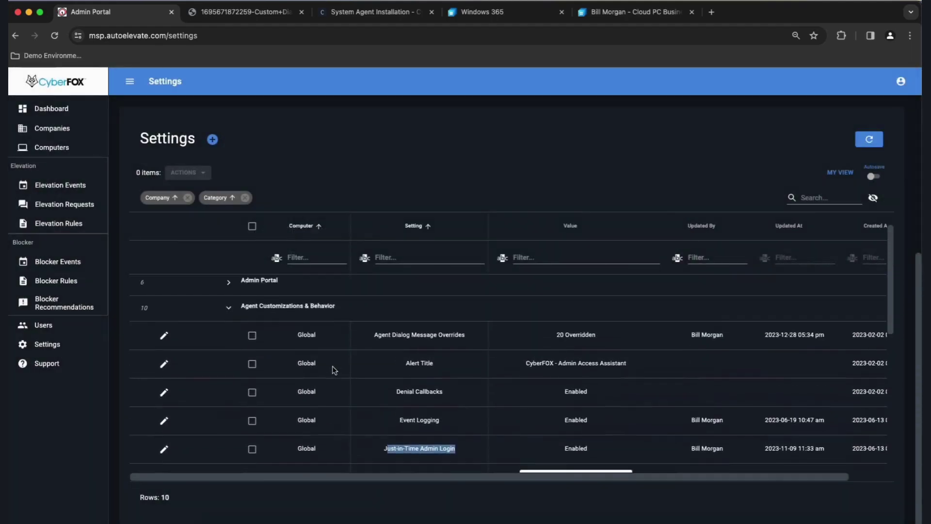
left_click(229, 325)
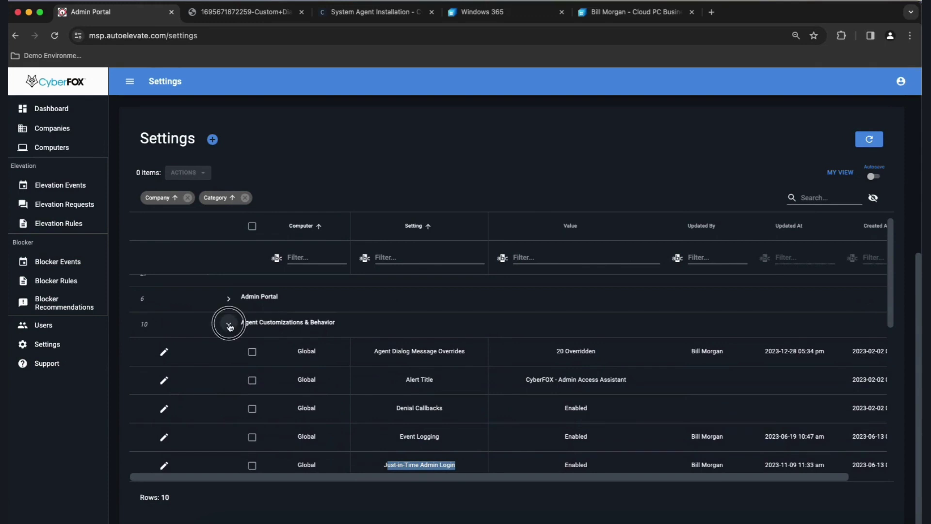
left_click(229, 350)
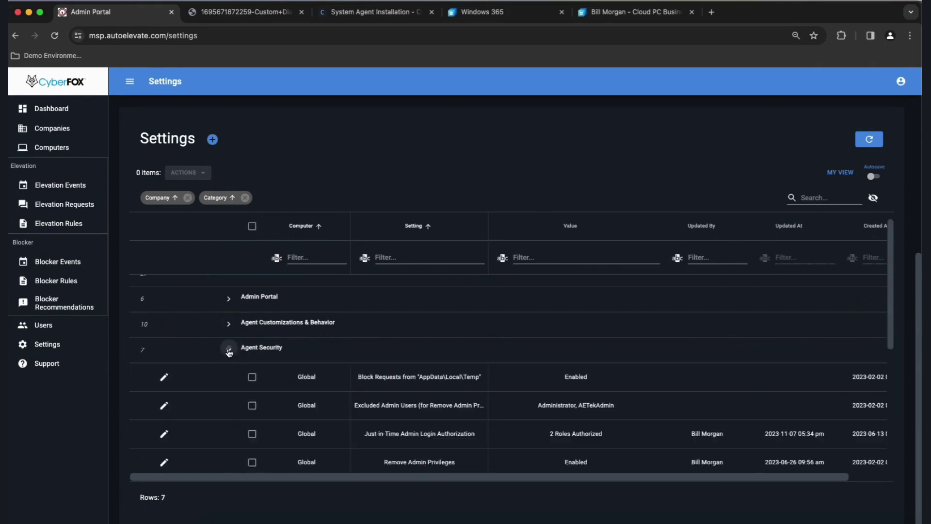
scroll(305, 388, "down", 3)
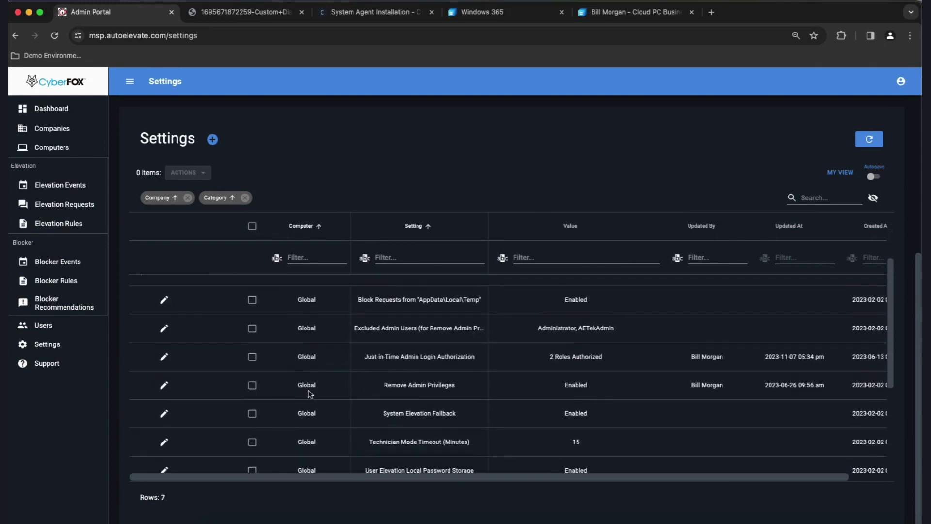
Examine the account list and description of the Excluded Admin Users setting and close it without saving.
left_click_drag(355, 328, 486, 329)
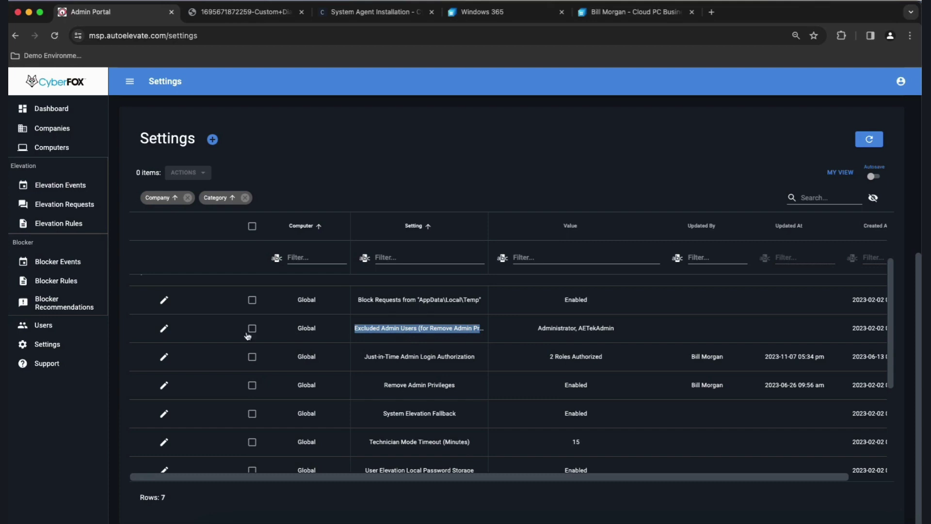
left_click(164, 330)
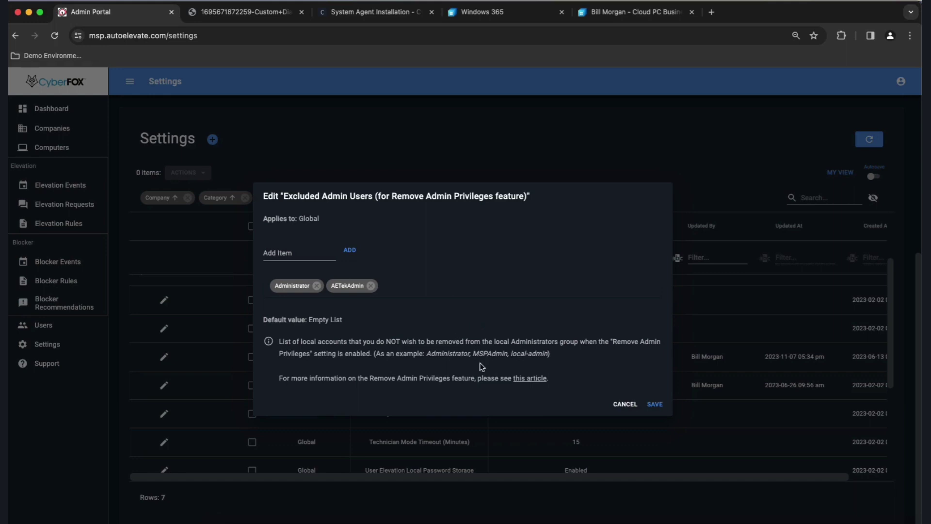
left_click(628, 407)
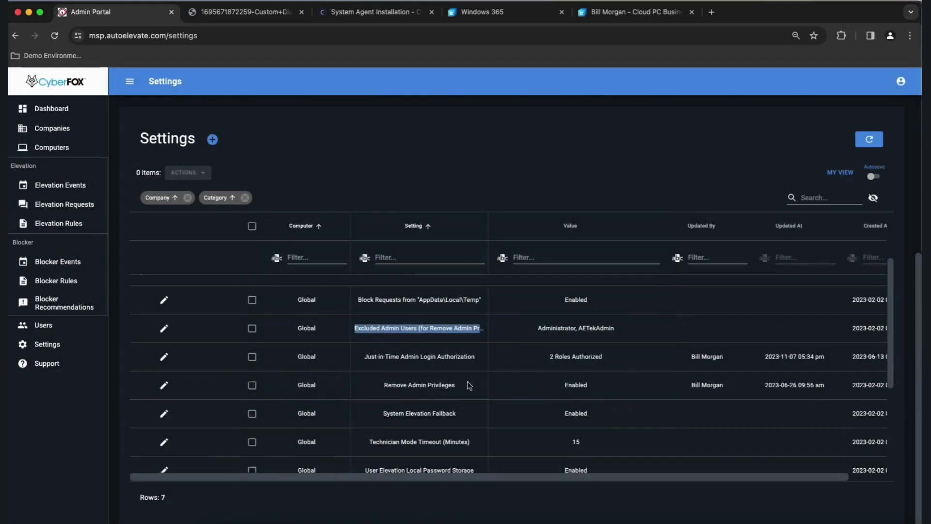
Highlight the Remove Admin Privileges setting and its value, and compare it with the excluded admin accounts.
left_click(381, 386)
left_click_drag(382, 387, 462, 386)
left_click_drag(552, 388, 602, 387)
left_click_drag(528, 332, 625, 334)
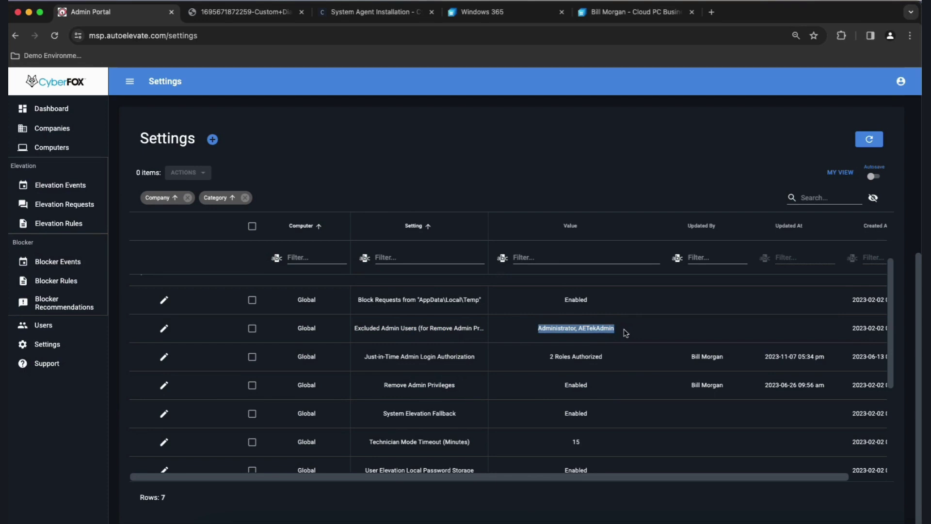
left_click_drag(563, 388, 596, 391)
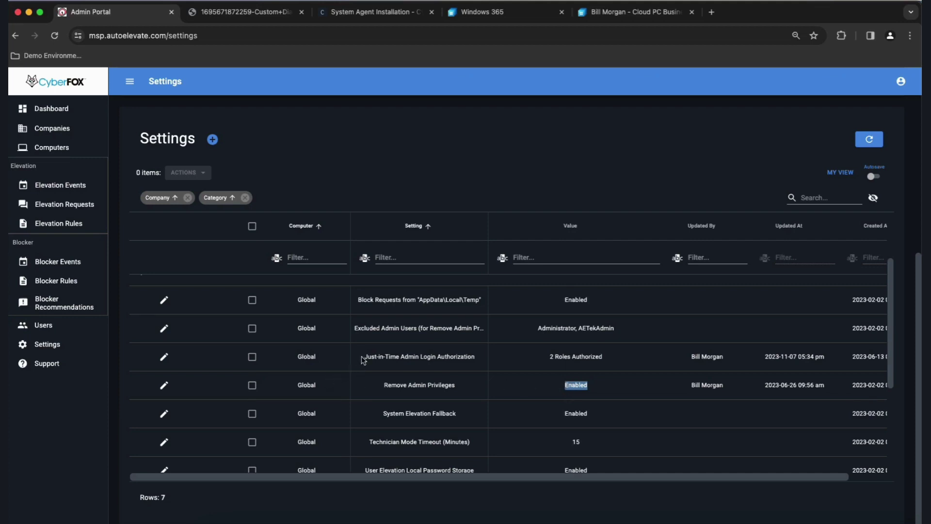
Compare the Just-in-Time Admin Login Authorization setting with the cloud PC sign-in screen, examine its authorized roles and users, and close it without saving.
left_click_drag(363, 359, 475, 357)
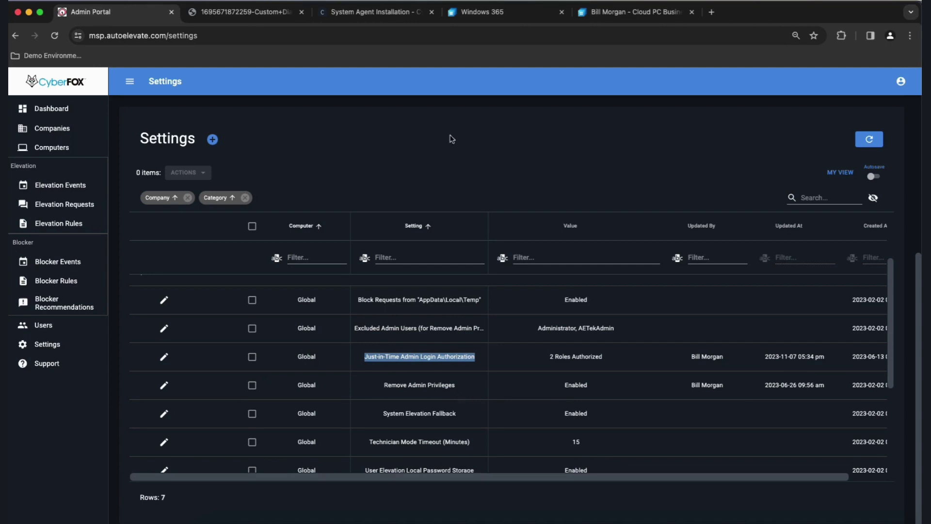
left_click(638, 13)
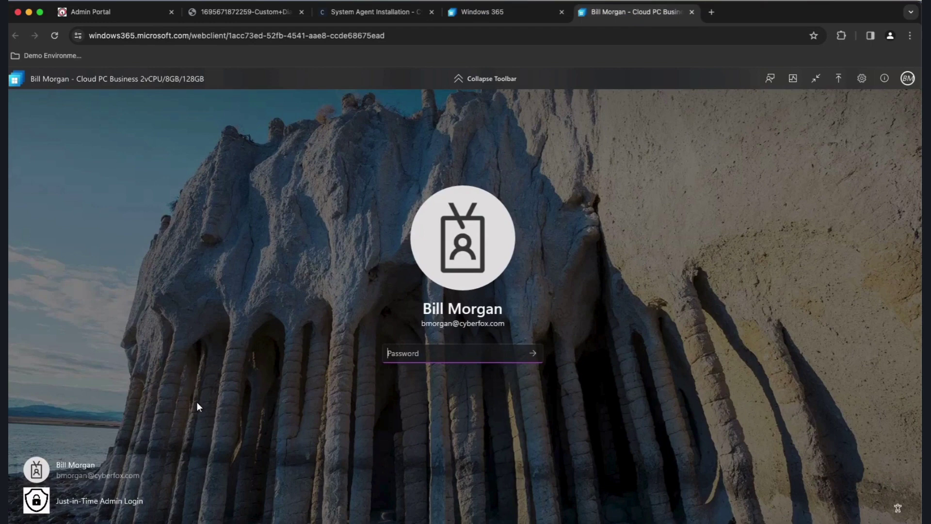
left_click(95, 13)
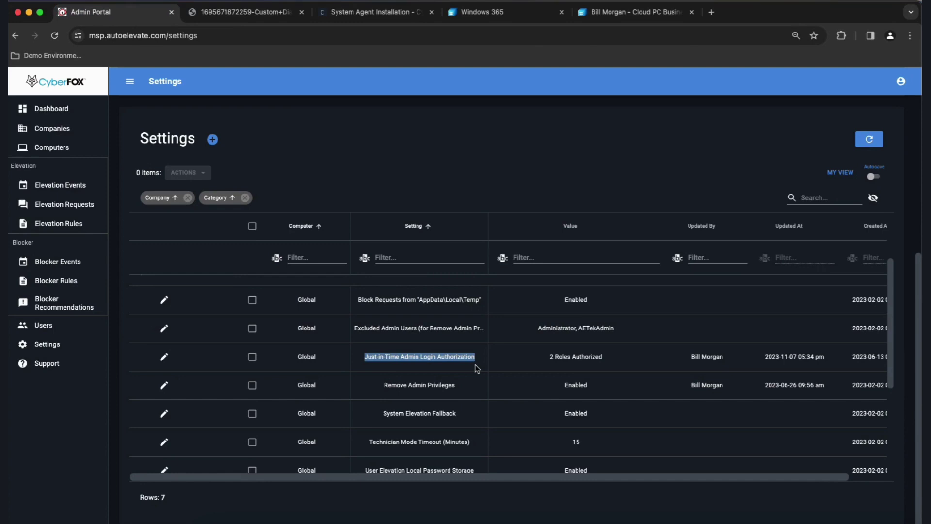
scroll(297, 369, "right", 1)
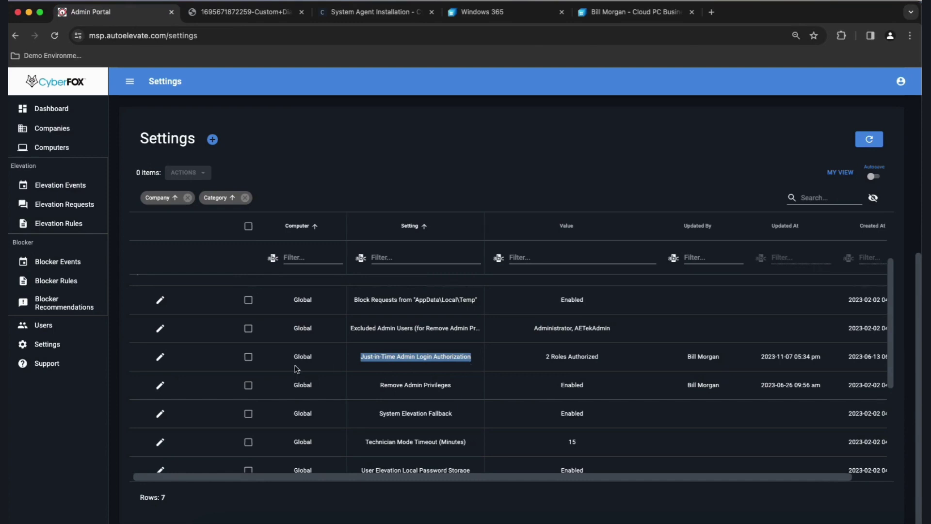
left_click(160, 358)
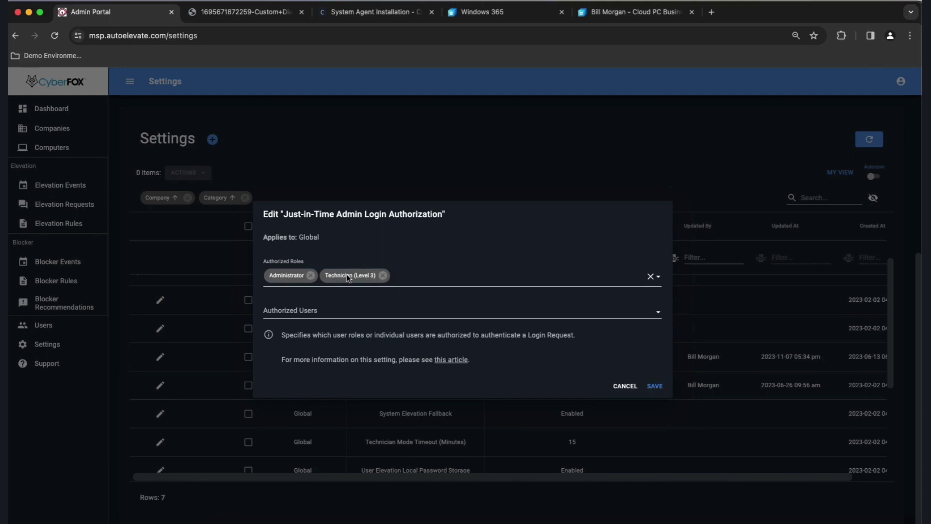
left_click(626, 386)
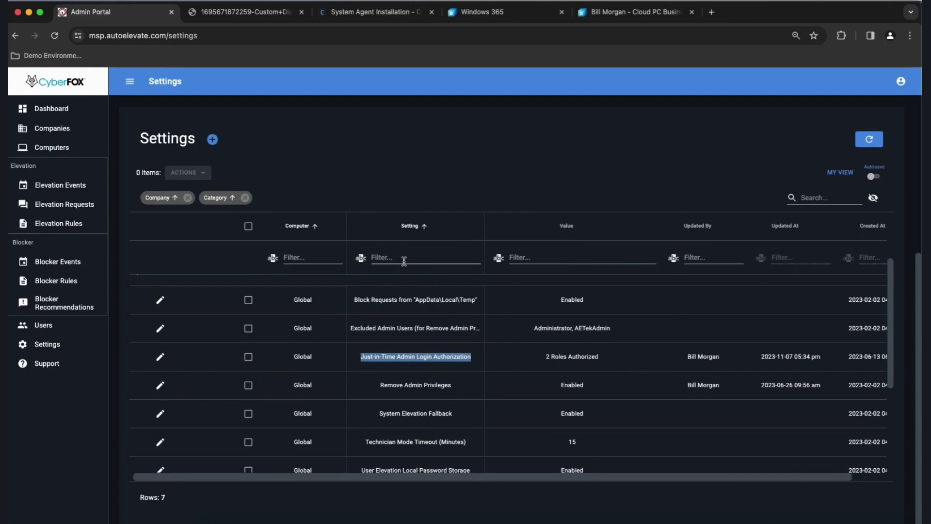
Switch to the cloud PC, begin a Just-in-Time Admin Login to display its QR code, and dismiss the code.
left_click(635, 11)
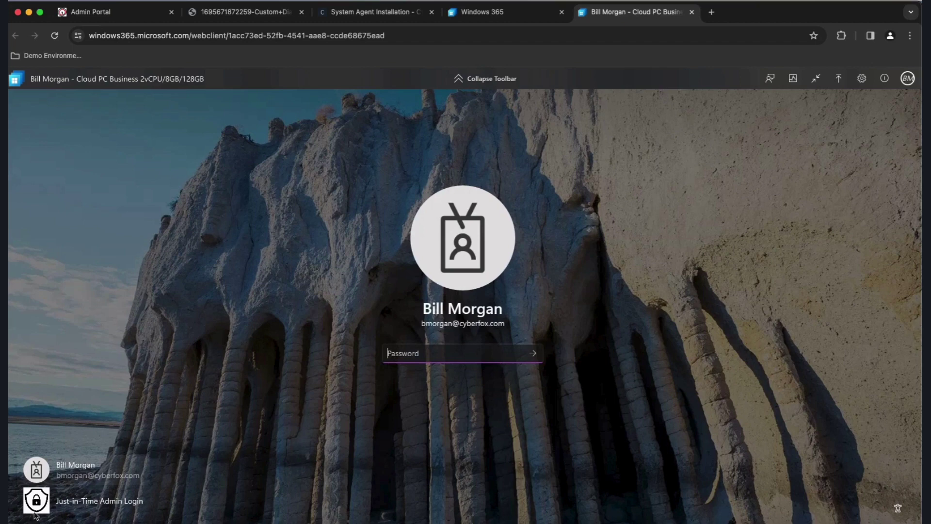
left_click(74, 502)
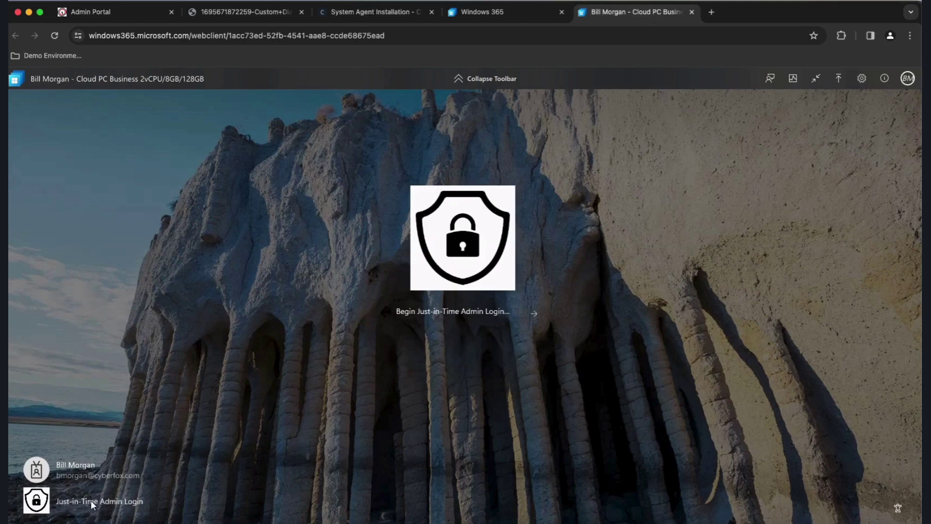
left_click(534, 313)
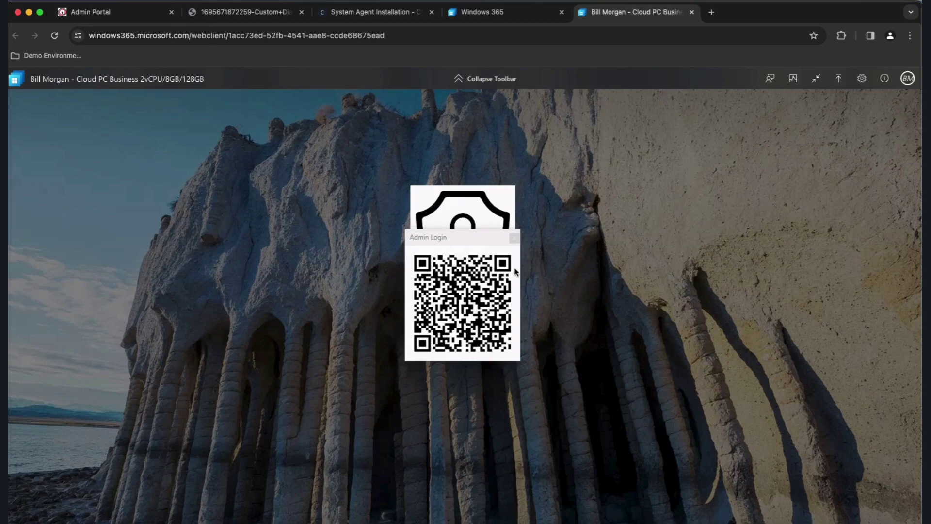
left_click(515, 238)
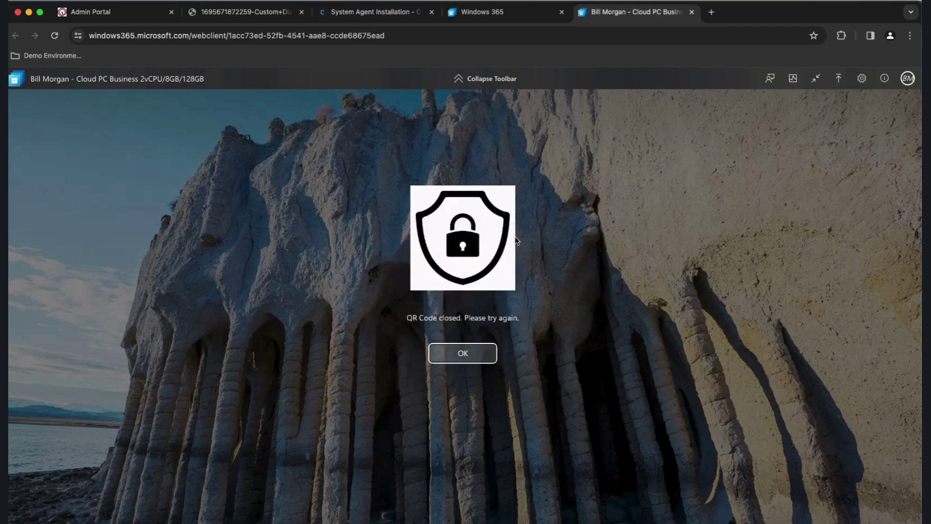
left_click(464, 353)
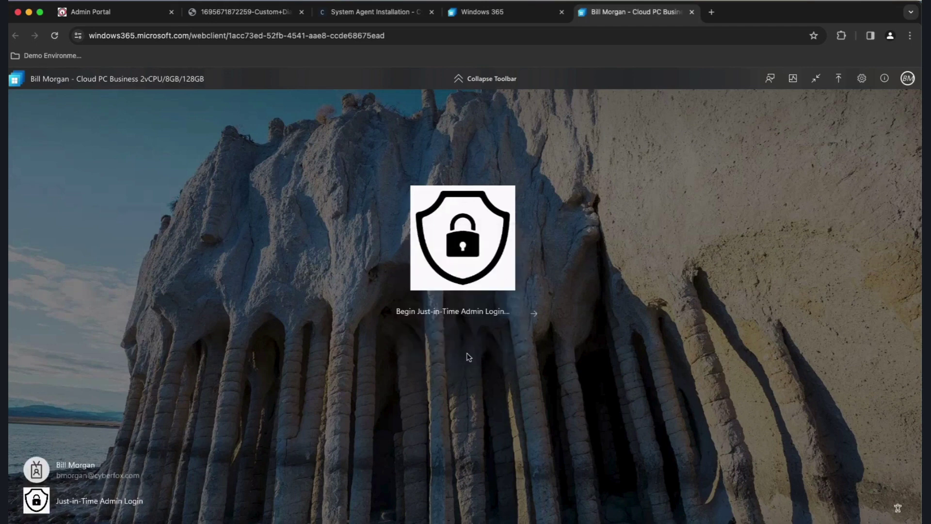
Return to the admin portal's Agent Security settings and highlight the Technician Mode Timeout (Minutes) value.
left_click(124, 14)
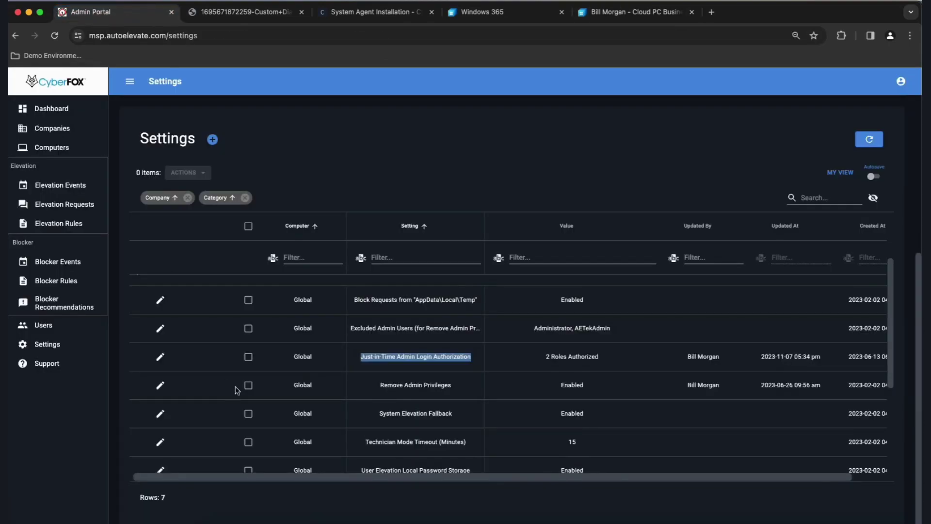
scroll(239, 390, "down", 1)
scroll(239, 390, "down", 2)
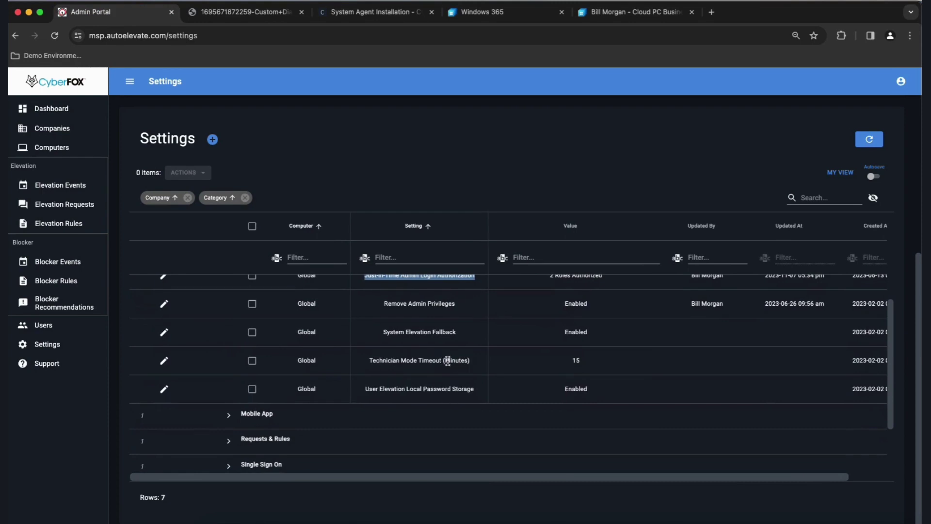
double_click(577, 361)
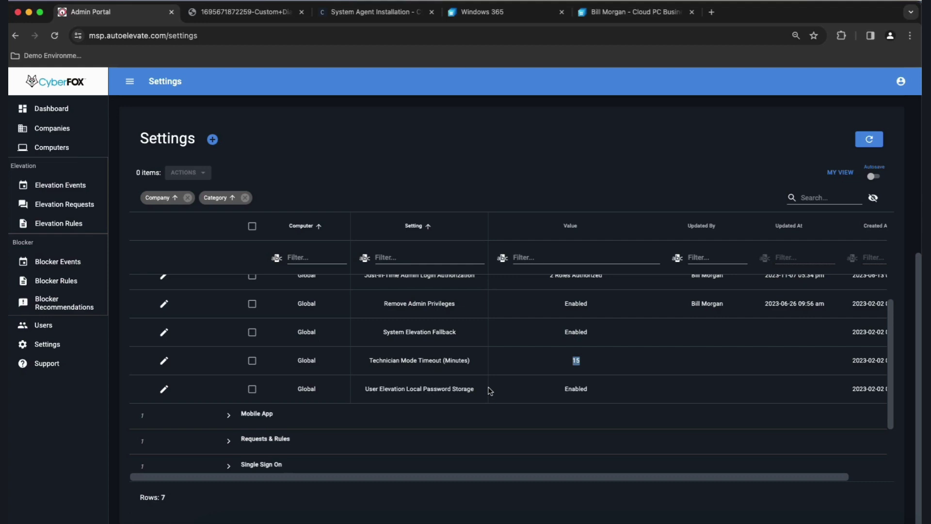
Clear the timeout value highlight and expand the global Mobile App settings category to view its Local Authentication setting.
left_click(587, 367)
scroll(466, 383, "down", 2)
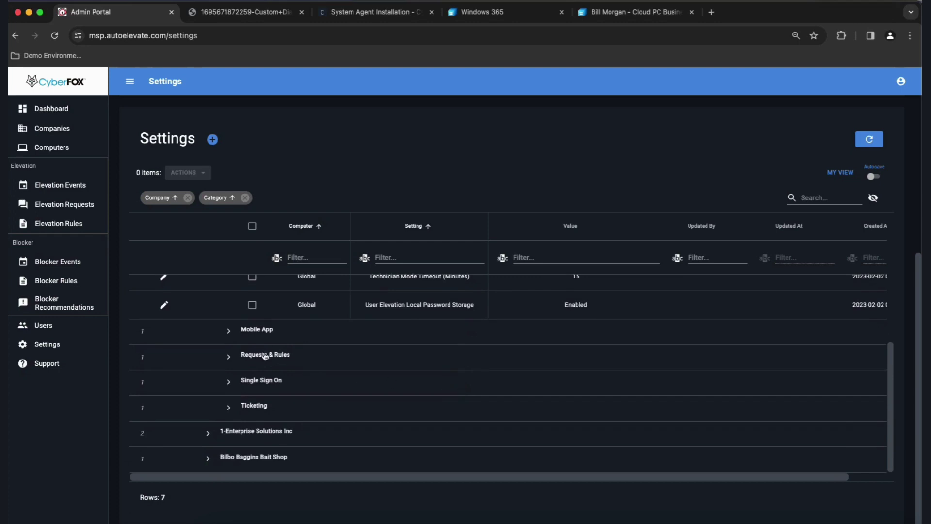
left_click(229, 331)
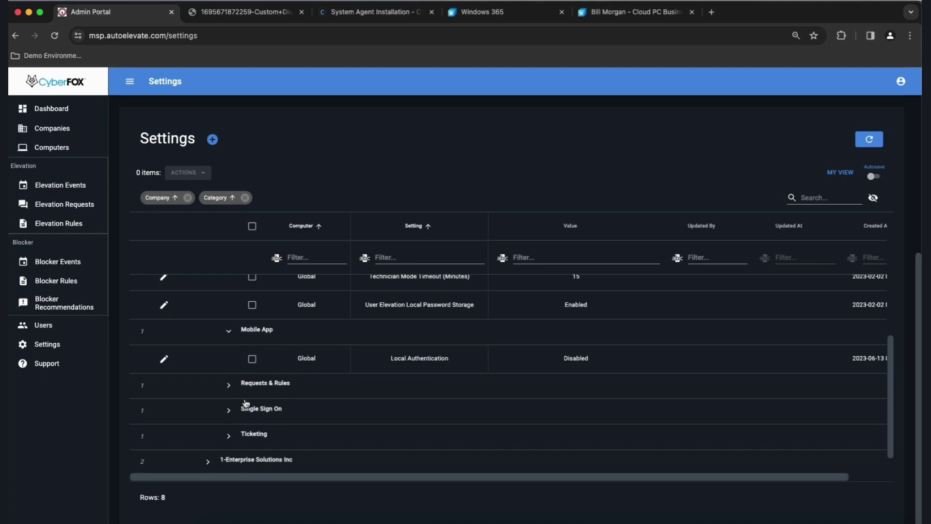
Expand the Single Sign On category, examine the options of the Single Sign On with Azure AD setting, and close it without saving.
left_click(228, 410)
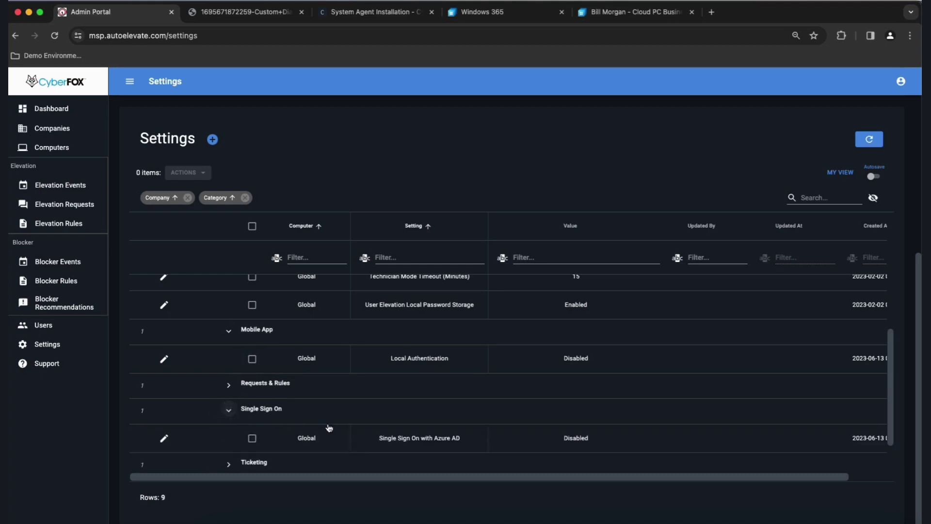
scroll(329, 428, "down", 2)
left_click_drag(433, 382, 466, 384)
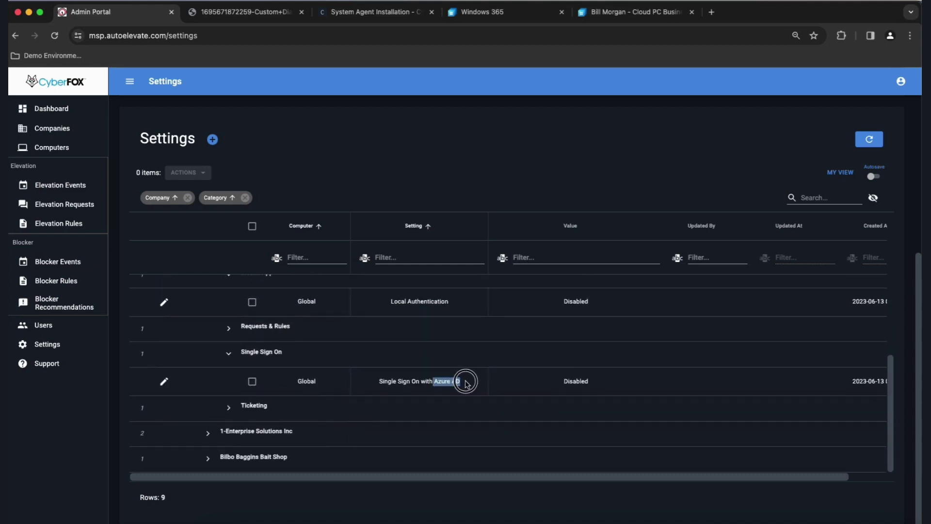
left_click(164, 381)
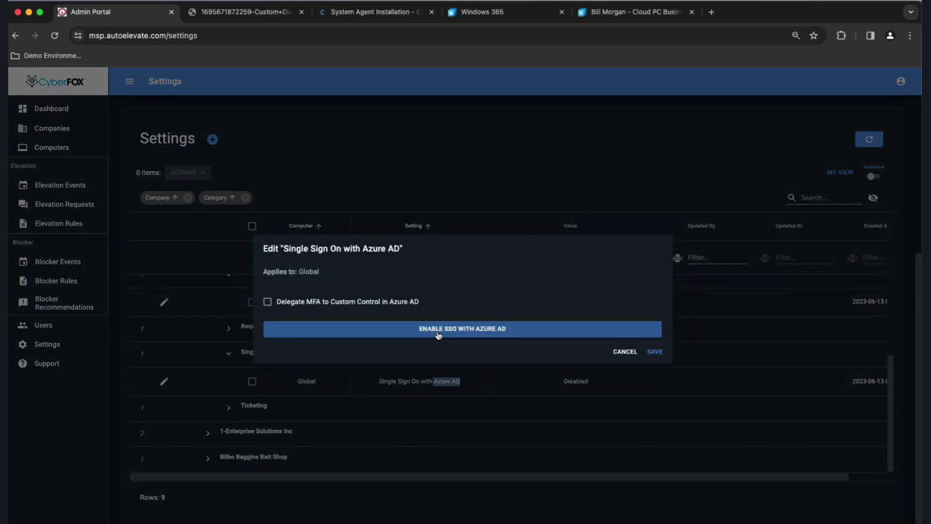
left_click(317, 332)
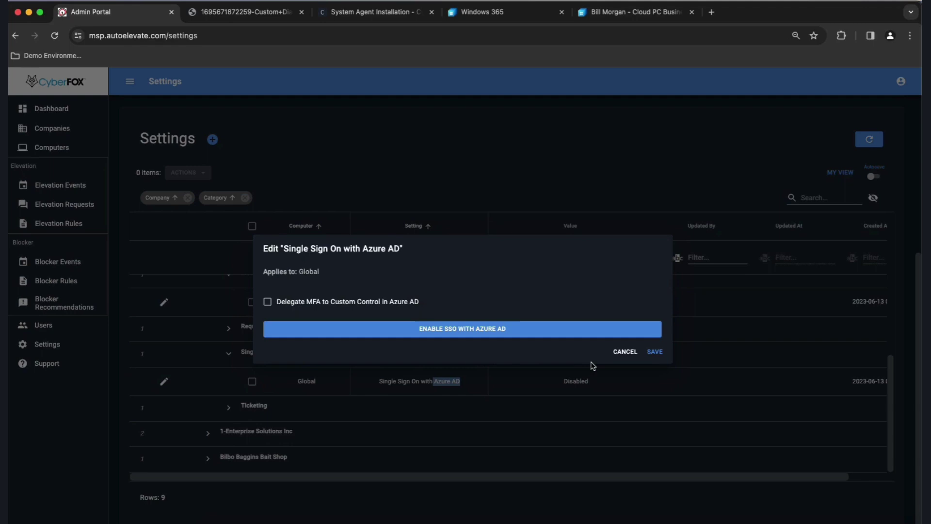
left_click(625, 352)
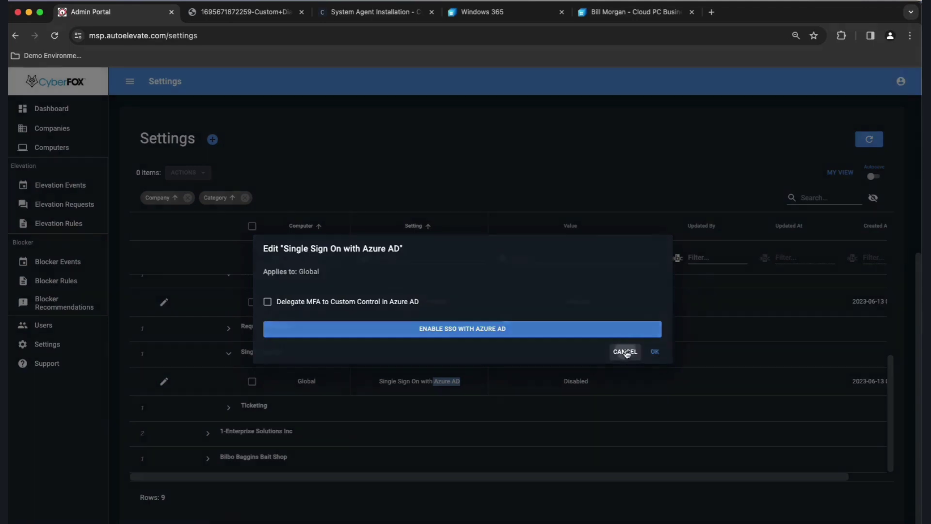